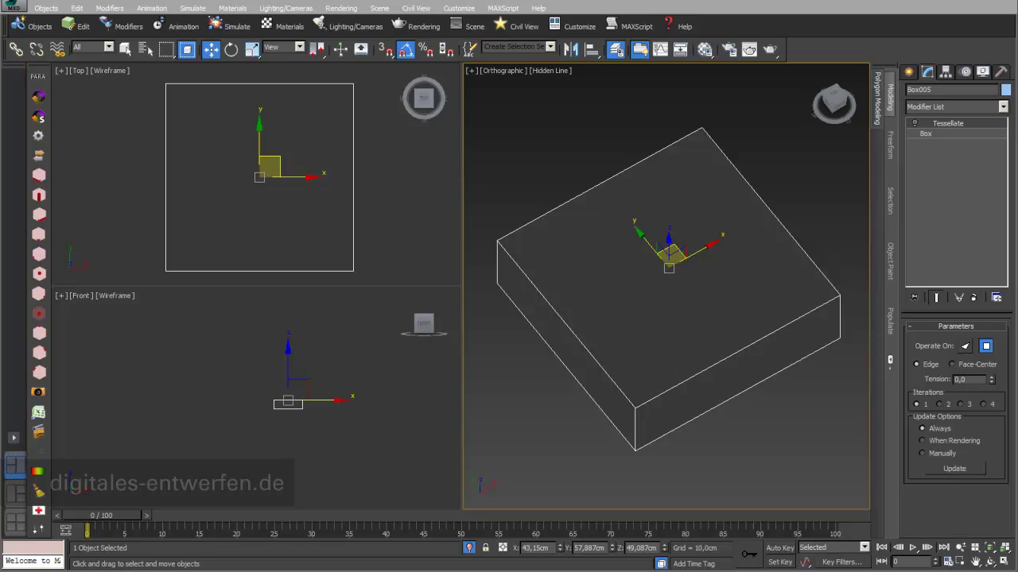
# Enable the box's Tessellate modifier and try 2 iterations, operating on triangular faces with the Face-Center method.
pyautogui.click(915, 124)
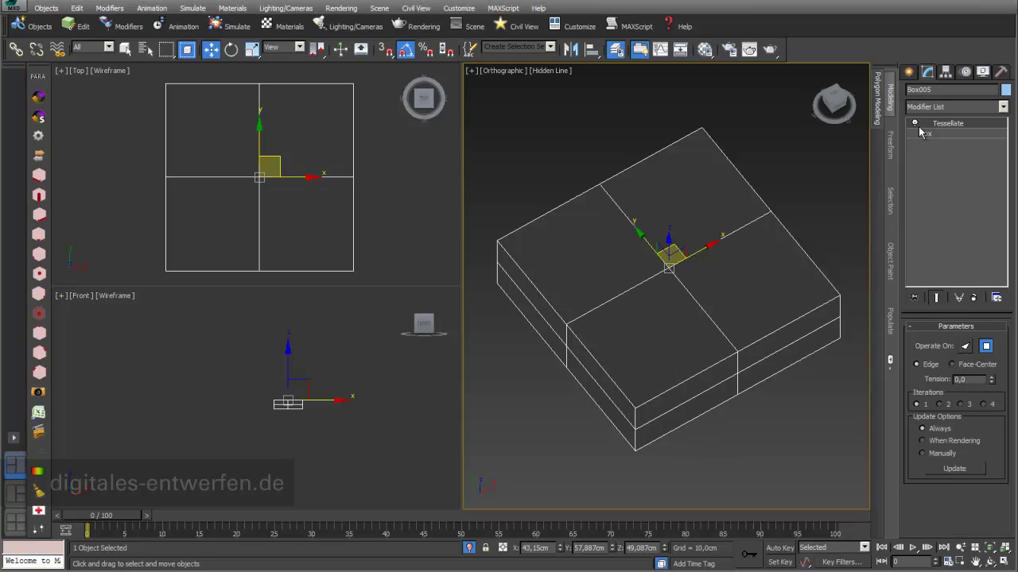
pyautogui.click(939, 405)
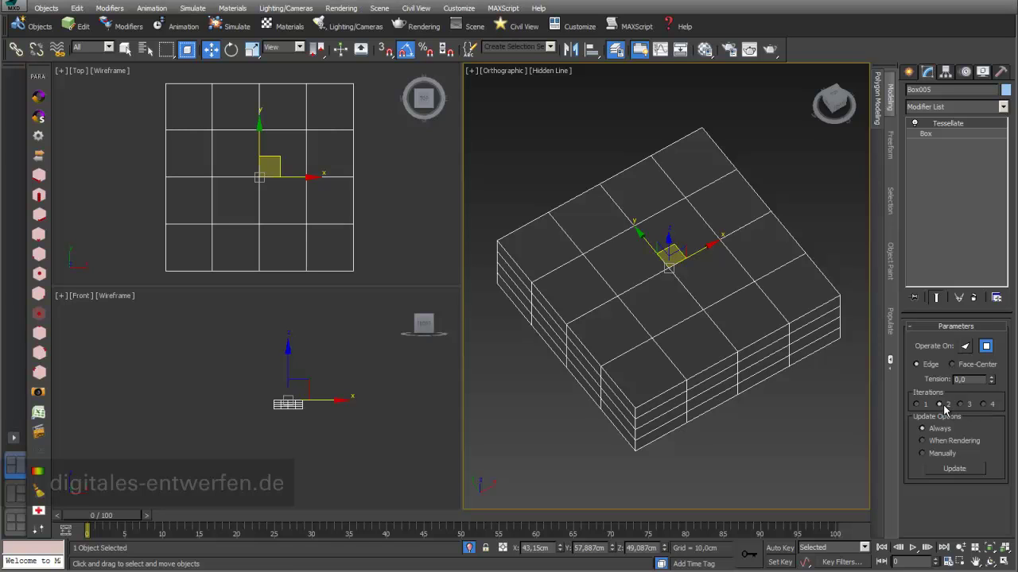
pyautogui.click(965, 347)
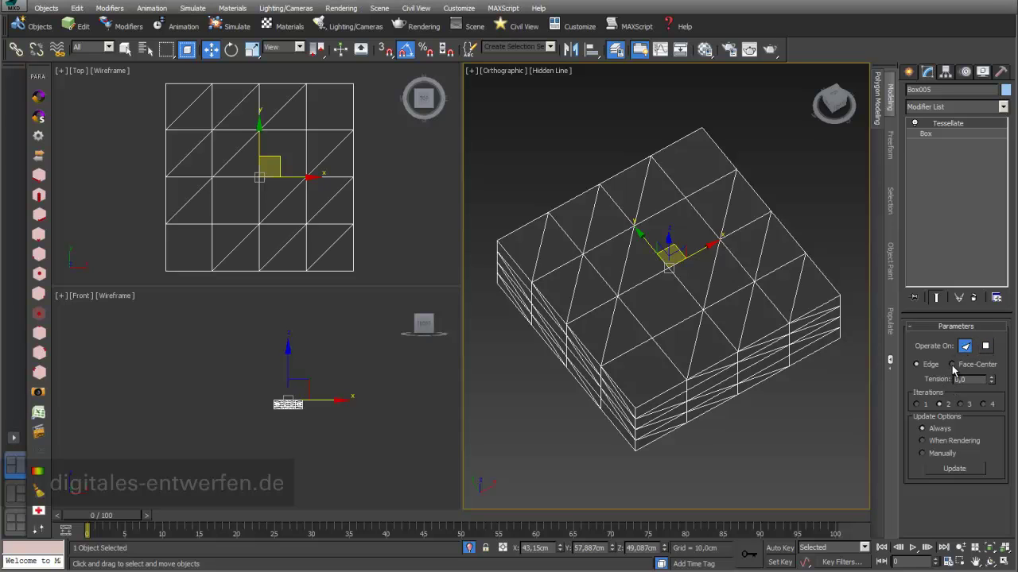
pyautogui.click(953, 364)
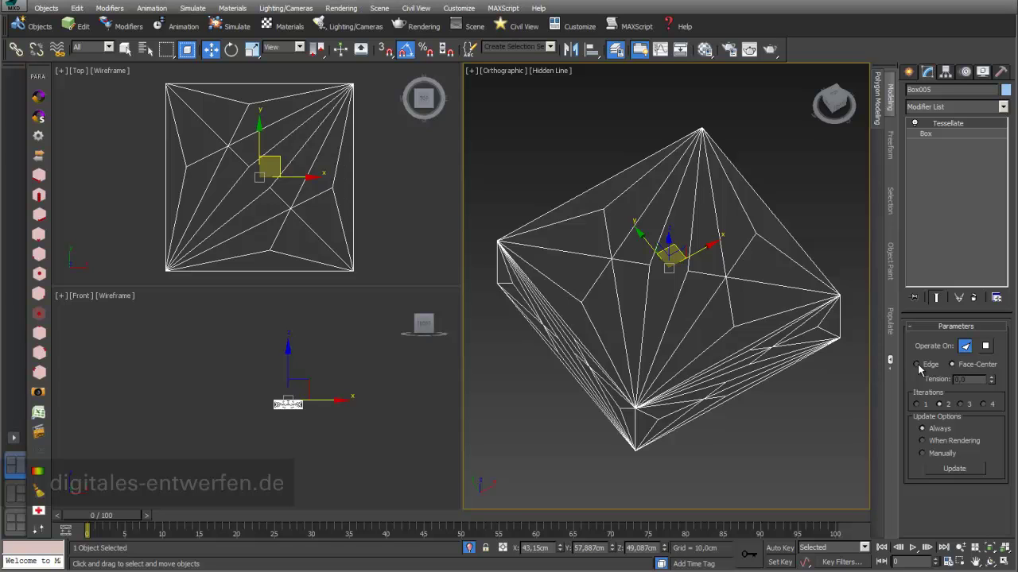
pyautogui.hotkey('ctrl', 'z')
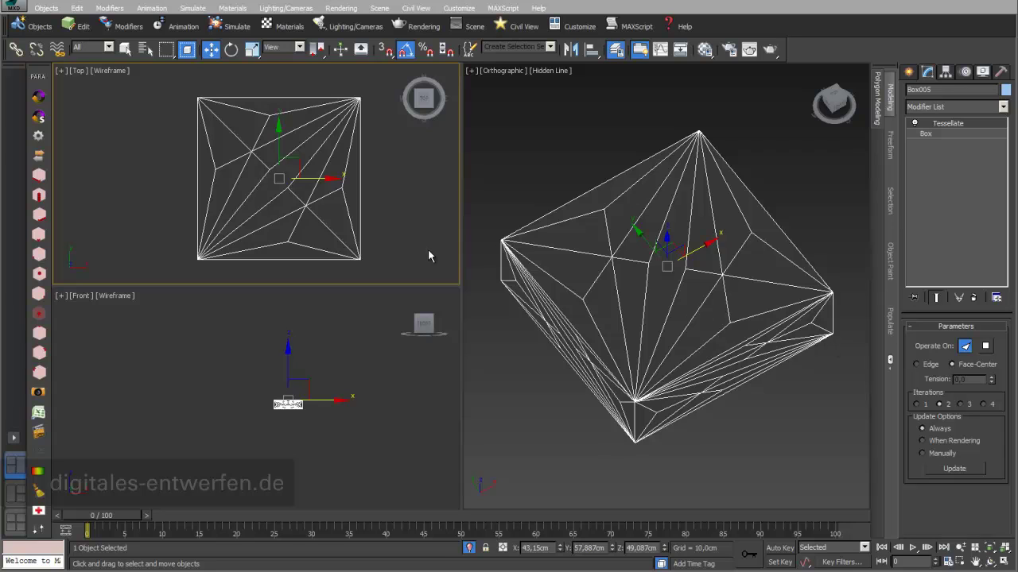
# Exit isolation, maximize the top view, and remove the Tessellate modifier from the box.
pyautogui.click(469, 547)
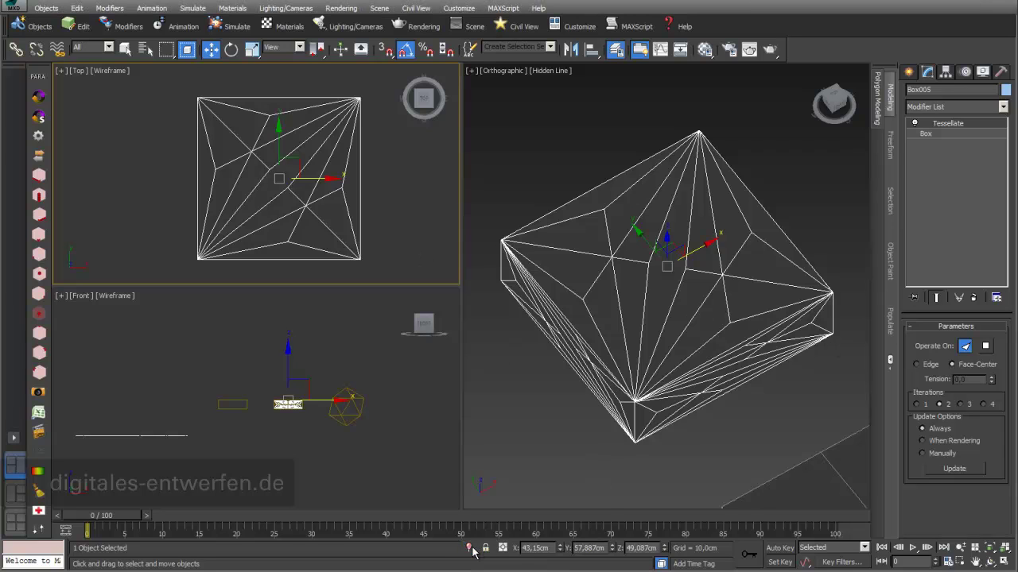
pyautogui.scroll(-8, 369, 199)
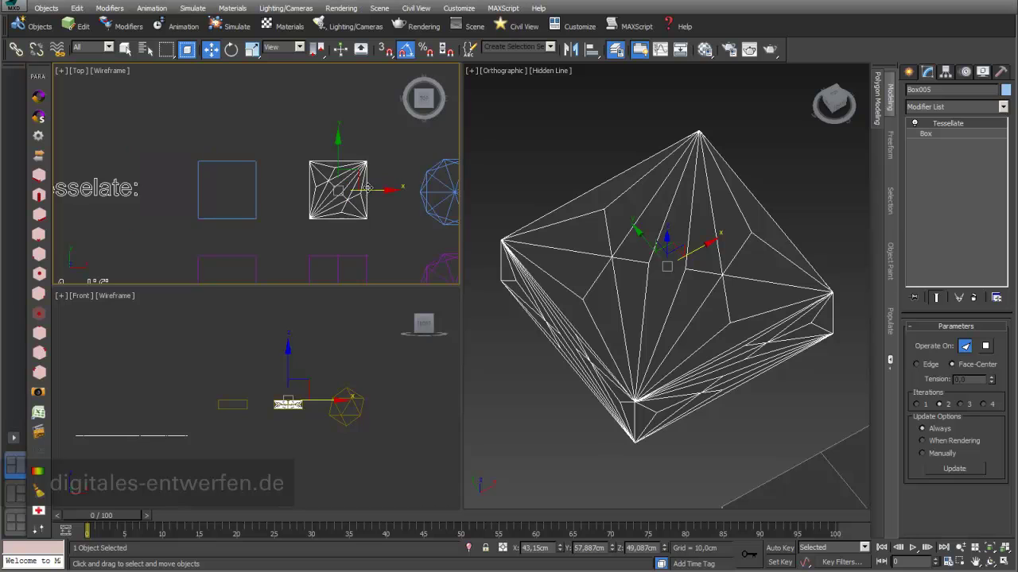
pyautogui.click(1000, 561)
pyautogui.scroll(-6, 673, 299)
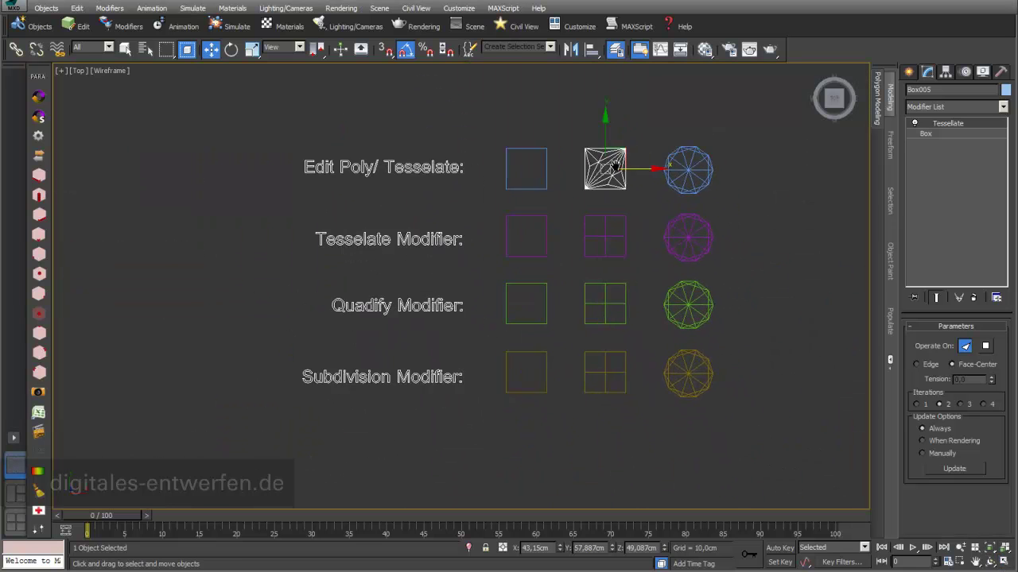
pyautogui.click(974, 298)
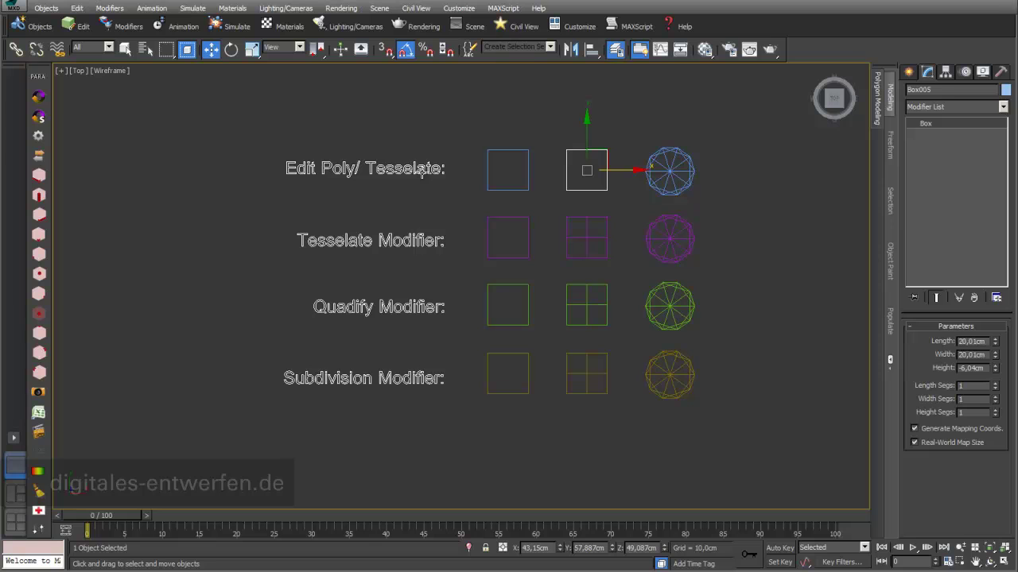
# Add an Edit Poly modifier to the undivided box in the Edit Poly/Tesselate row.
pyautogui.scroll(3, 559, 195)
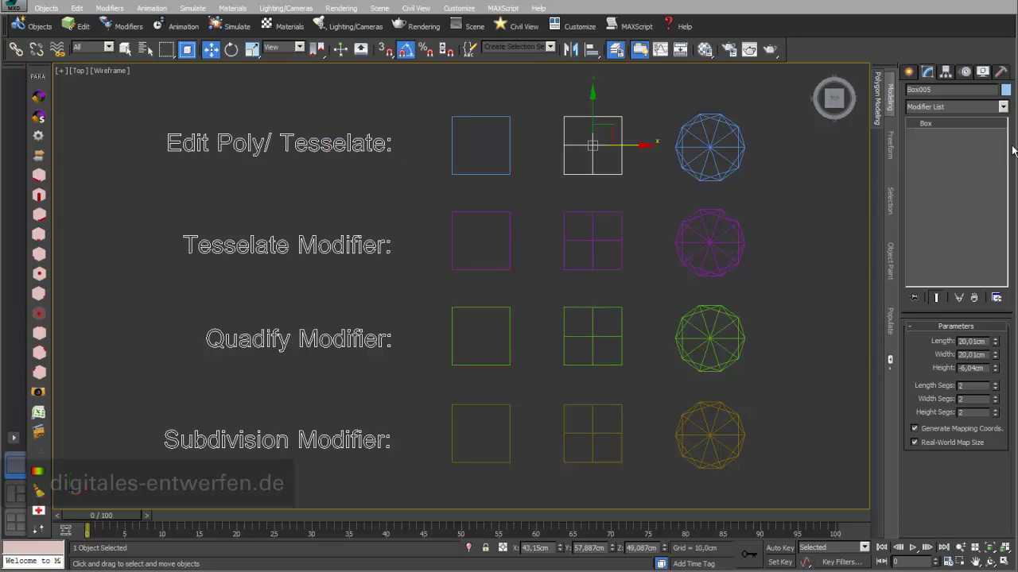
pyautogui.click(464, 173)
pyautogui.click(1002, 108)
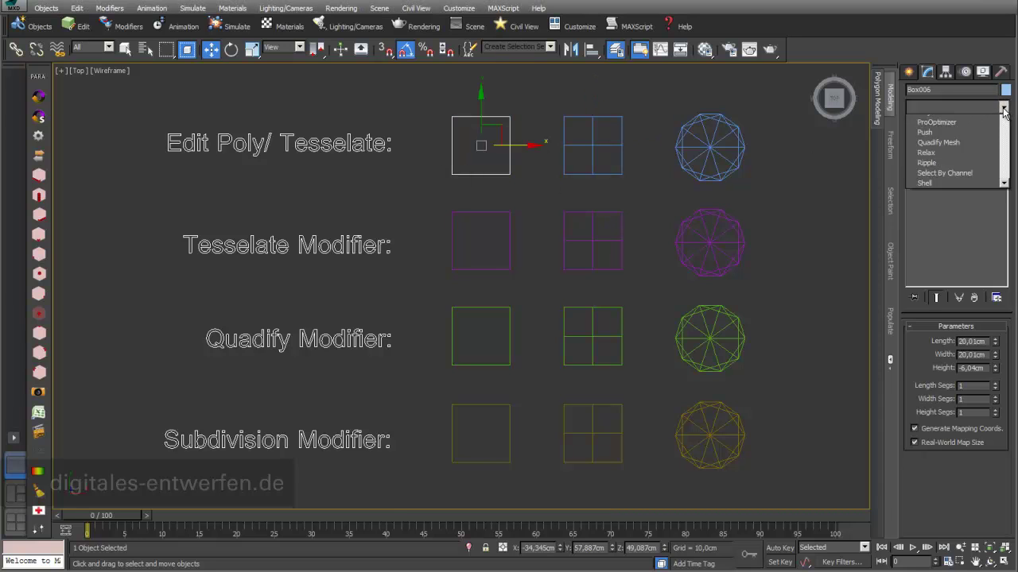
pyautogui.scroll(-3, 1003, 143)
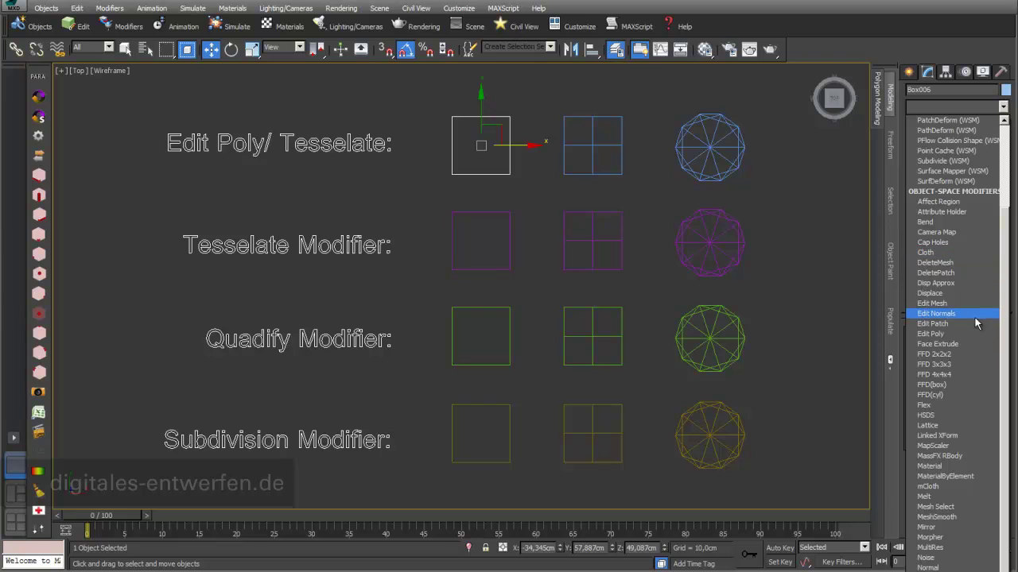
pyautogui.click(974, 333)
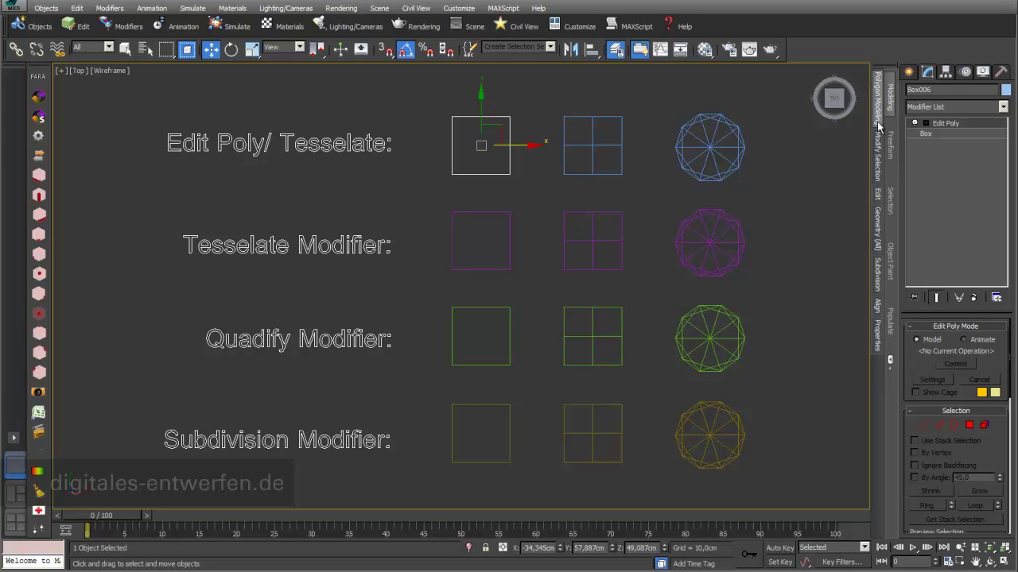
pyautogui.moveTo(885, 367)
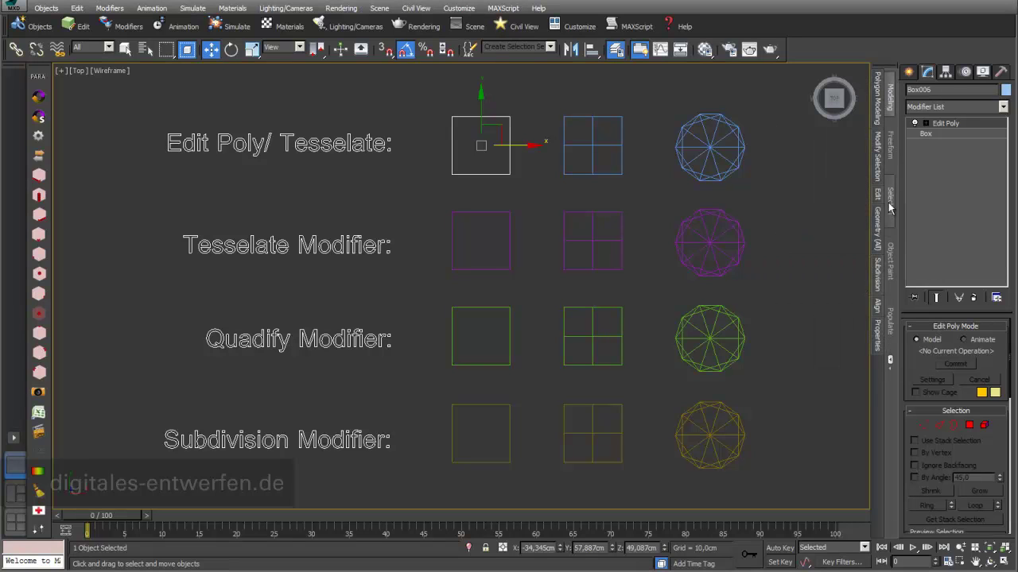
pyautogui.click(217, 3)
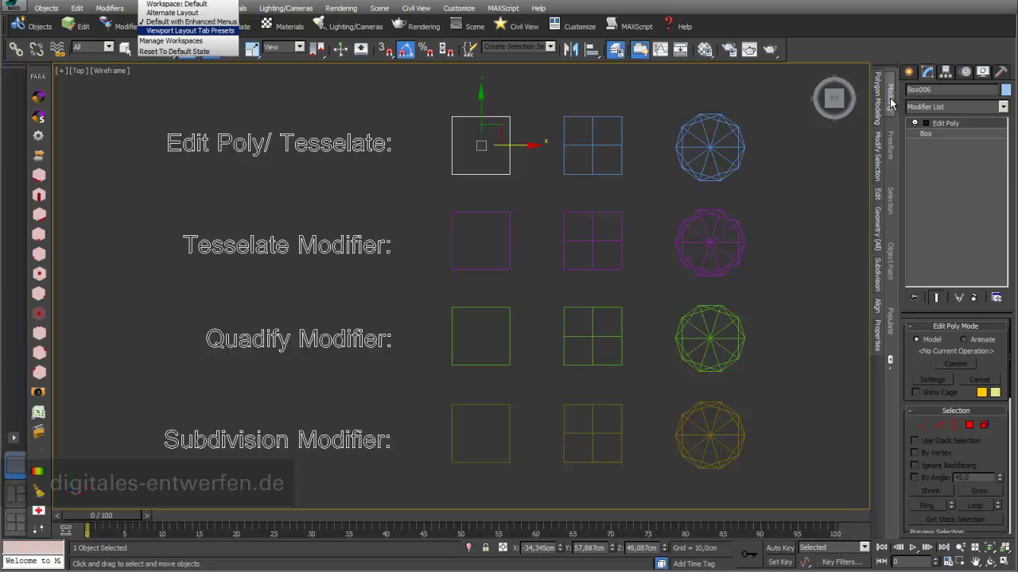
pyautogui.press('Escape')
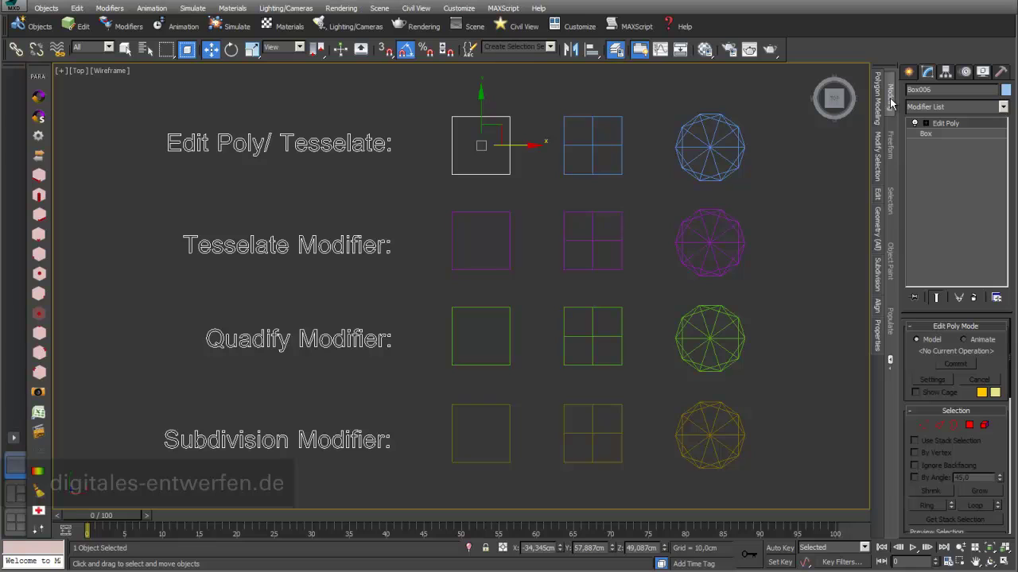
# Try to open the Tessellate settings for the Edit Poly box in the maximized top view.
pyautogui.moveTo(879, 275)
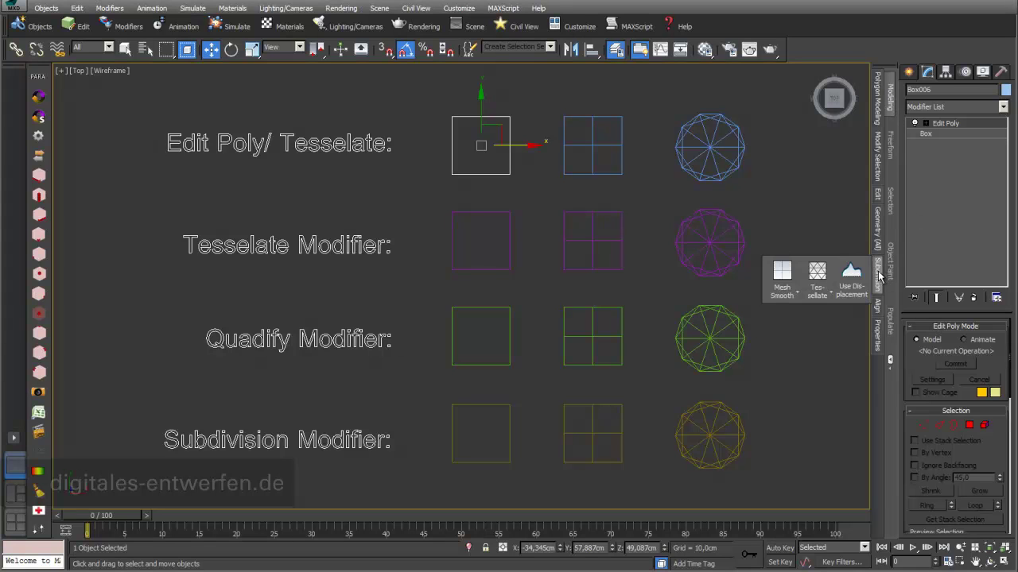
pyautogui.click(832, 294)
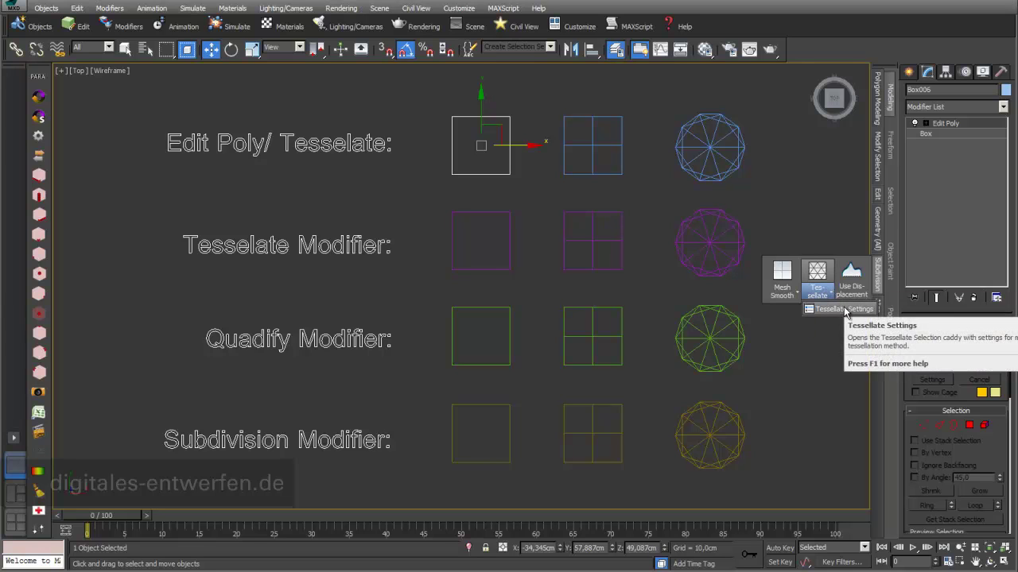
pyautogui.click(847, 310)
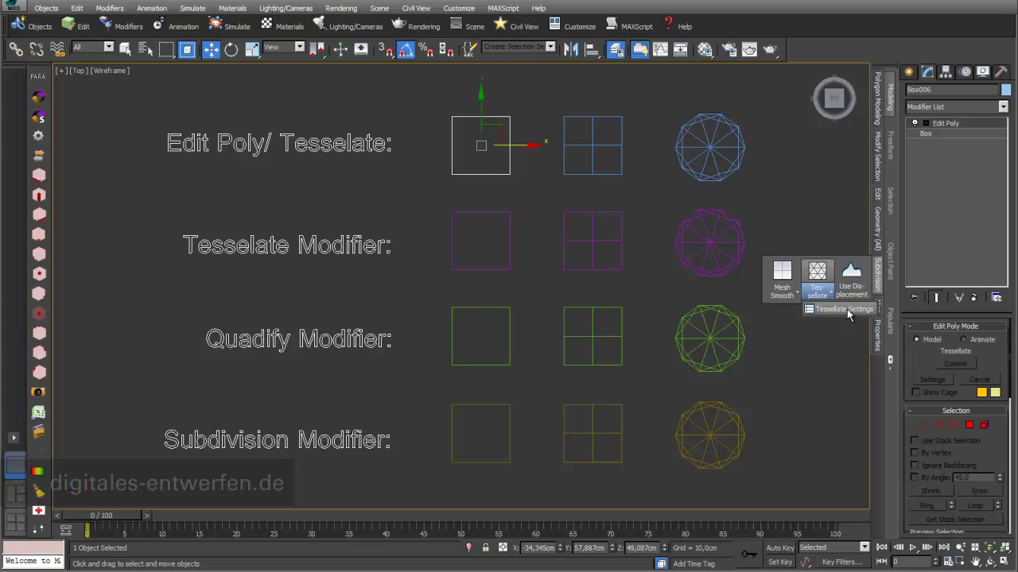
# Restore the multi-viewport layout, expand the modeling ribbon, and open the Tessellate settings for the Edit Poly box.
pyautogui.click(1004, 562)
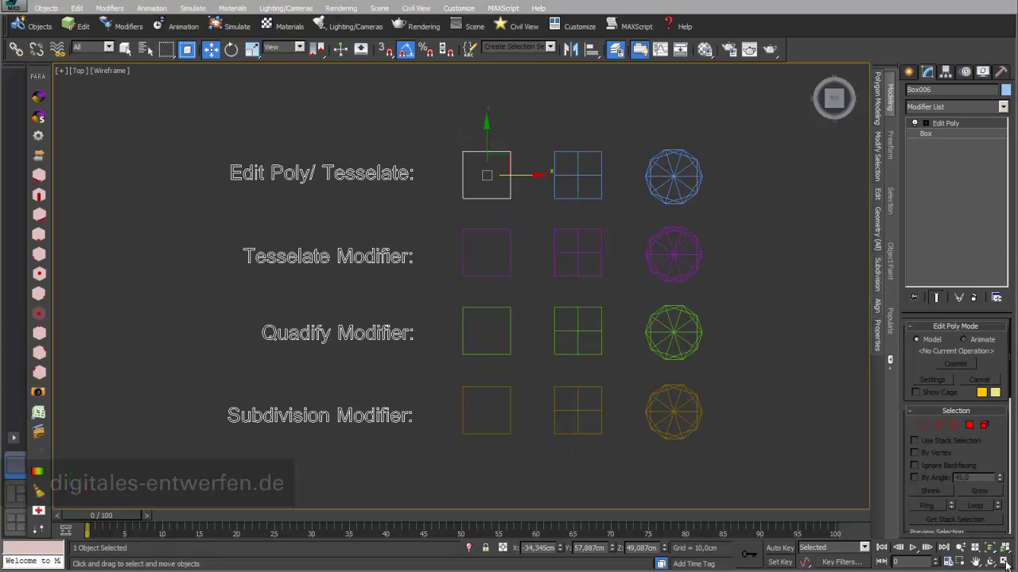
pyautogui.click(1004, 562)
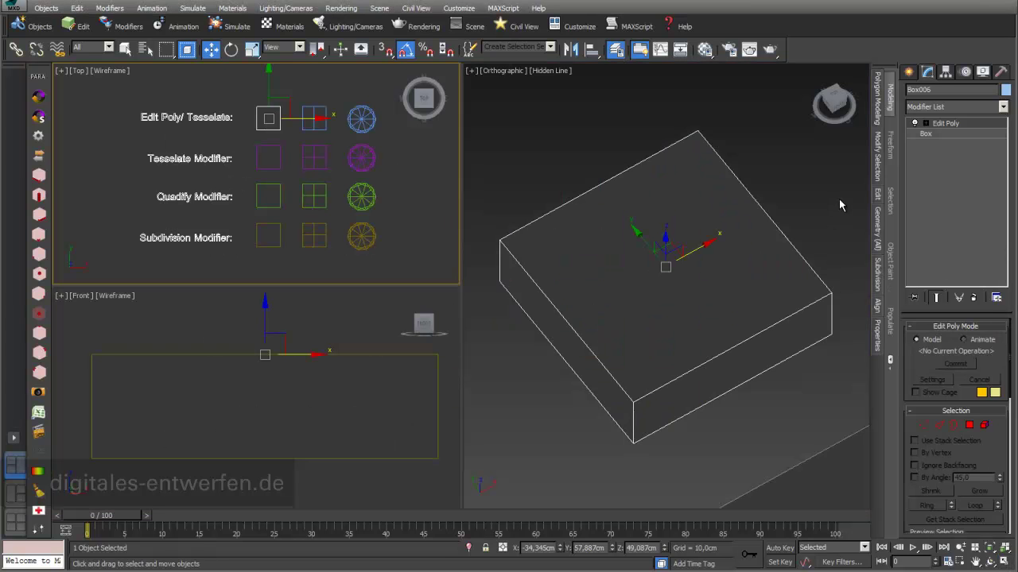
pyautogui.moveTo(875, 281)
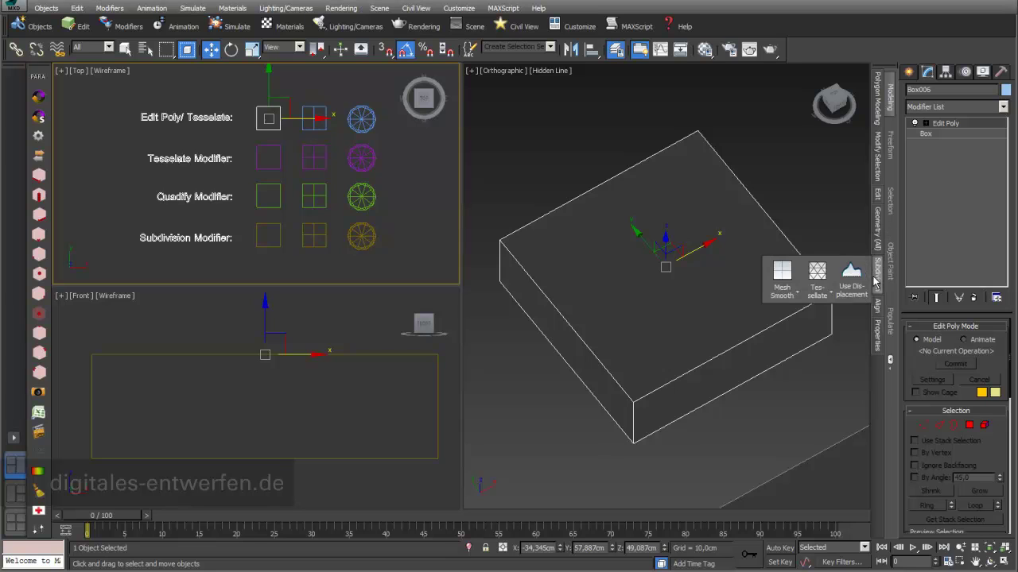
pyautogui.click(889, 363)
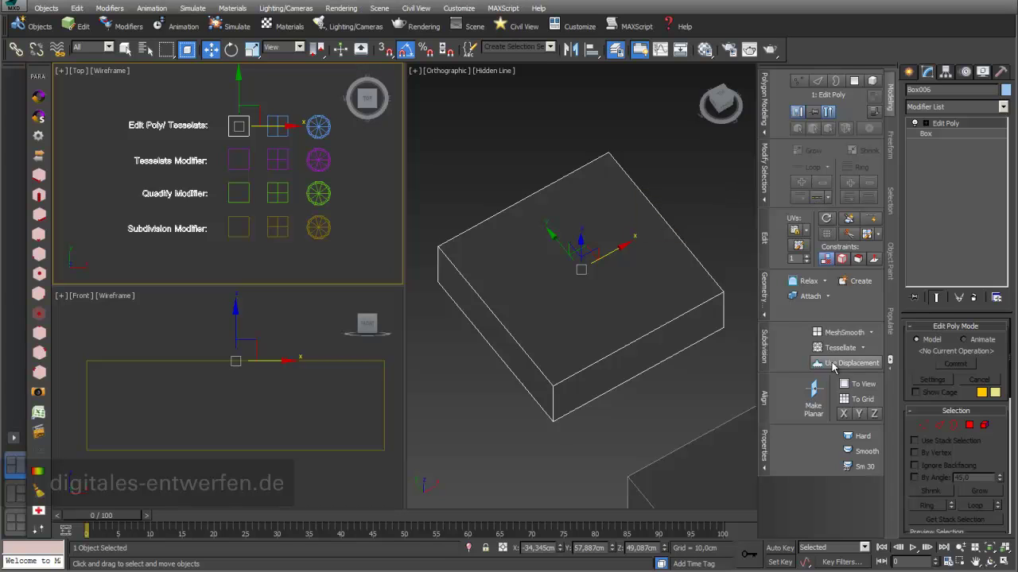
pyautogui.click(862, 348)
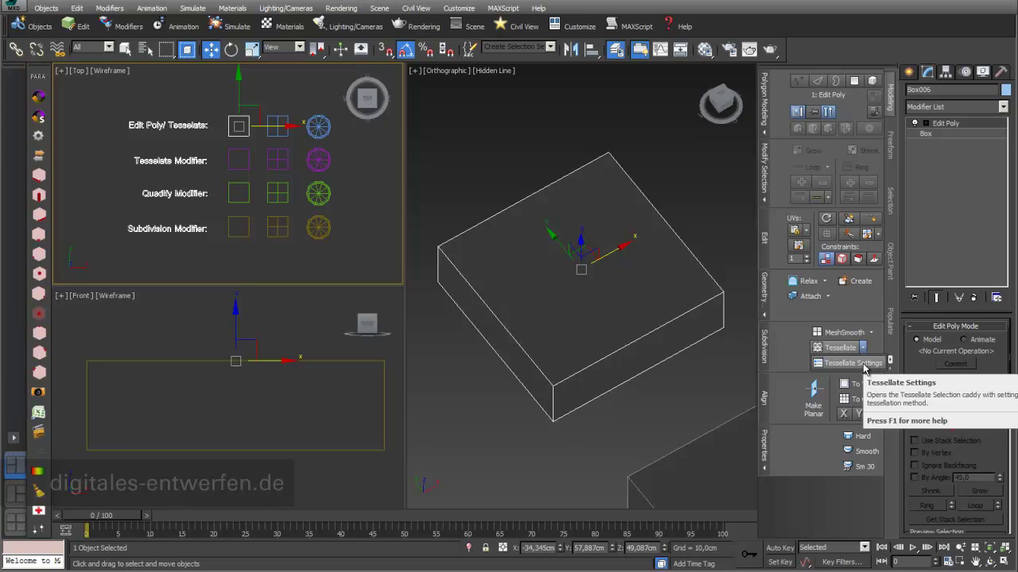
pyautogui.click(864, 364)
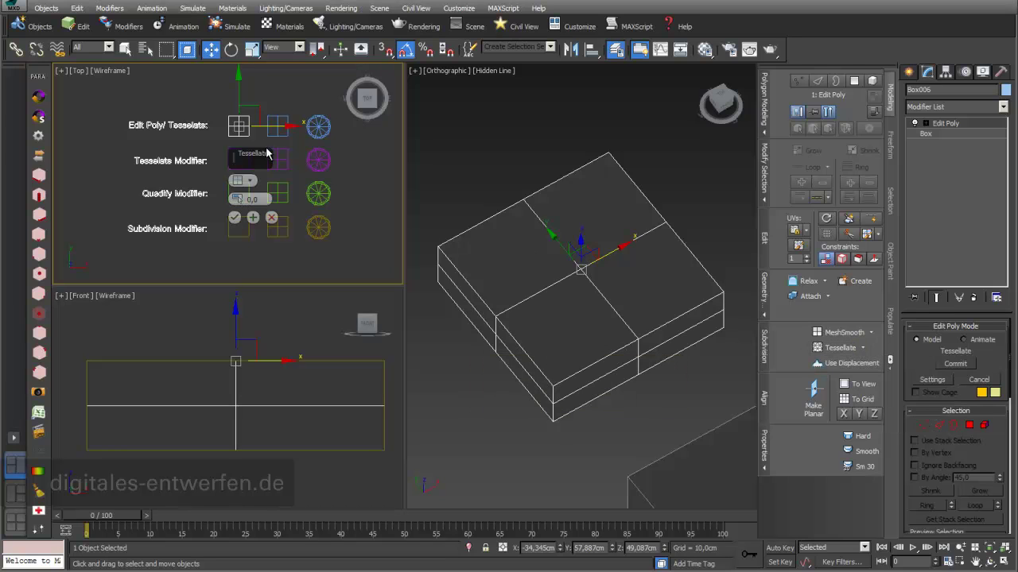
# Move the Tessellate settings caddy into the orthographic view, above the box.
pyautogui.moveTo(243, 164); pyautogui.dragTo(368, 221)
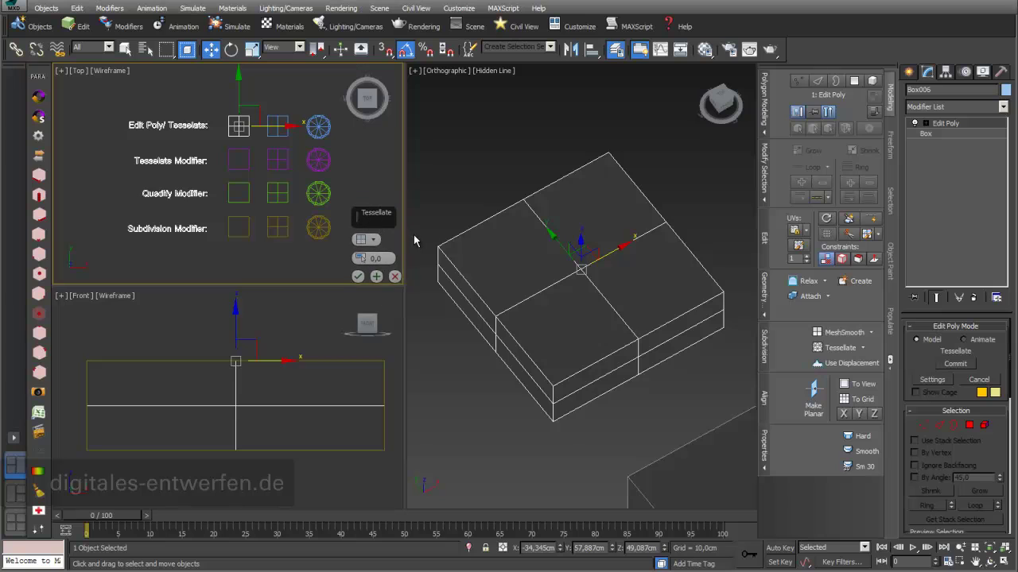
pyautogui.rightClick(492, 185)
pyautogui.moveTo(748, 434); pyautogui.dragTo(570, 231)
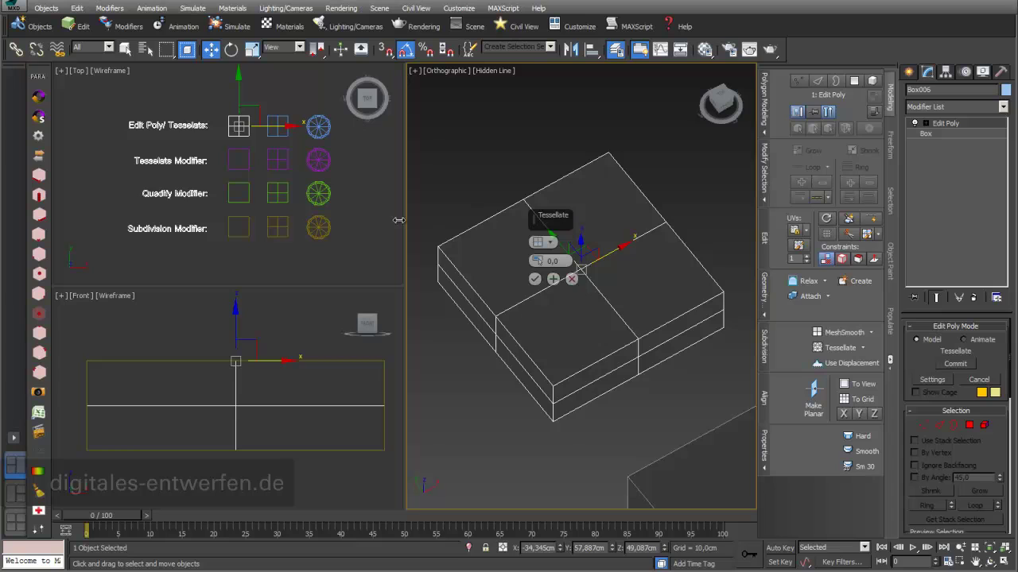
pyautogui.rightClick(363, 219)
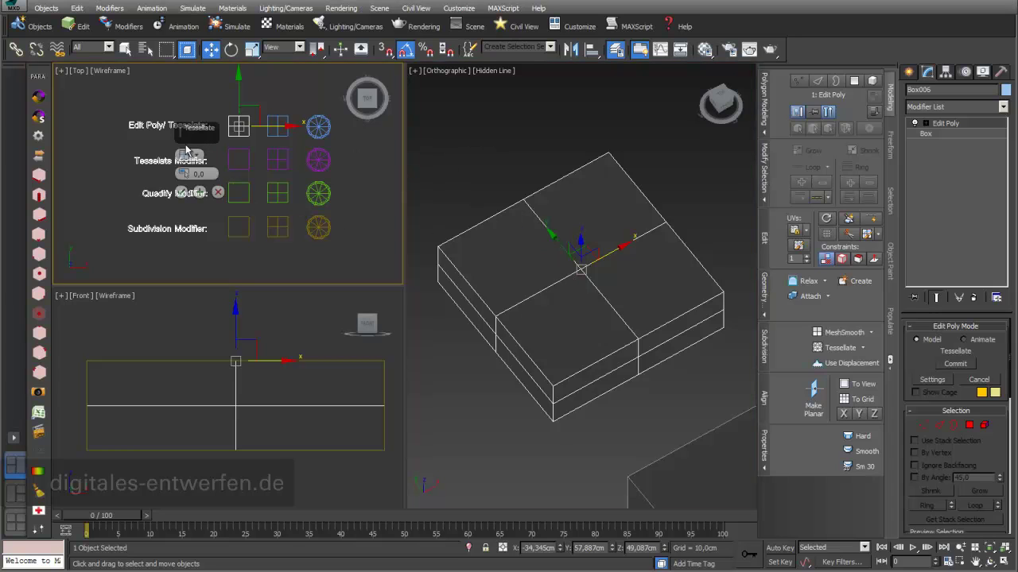
pyautogui.rightClick(486, 135)
pyautogui.moveTo(558, 231); pyautogui.dragTo(573, 140)
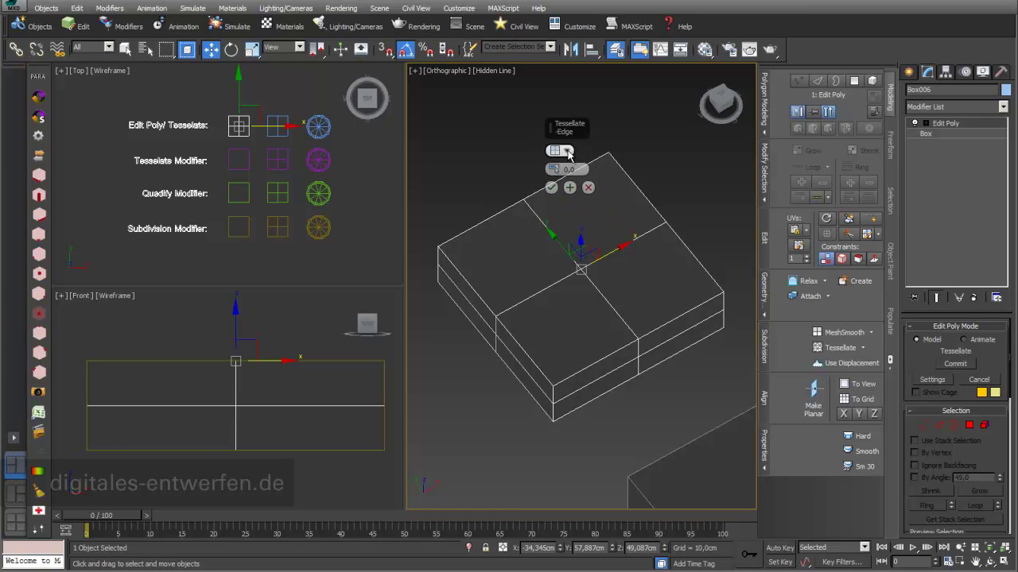
# Try the Polygon tessellation type on the box, and return the type to Edge.
pyautogui.click(568, 152)
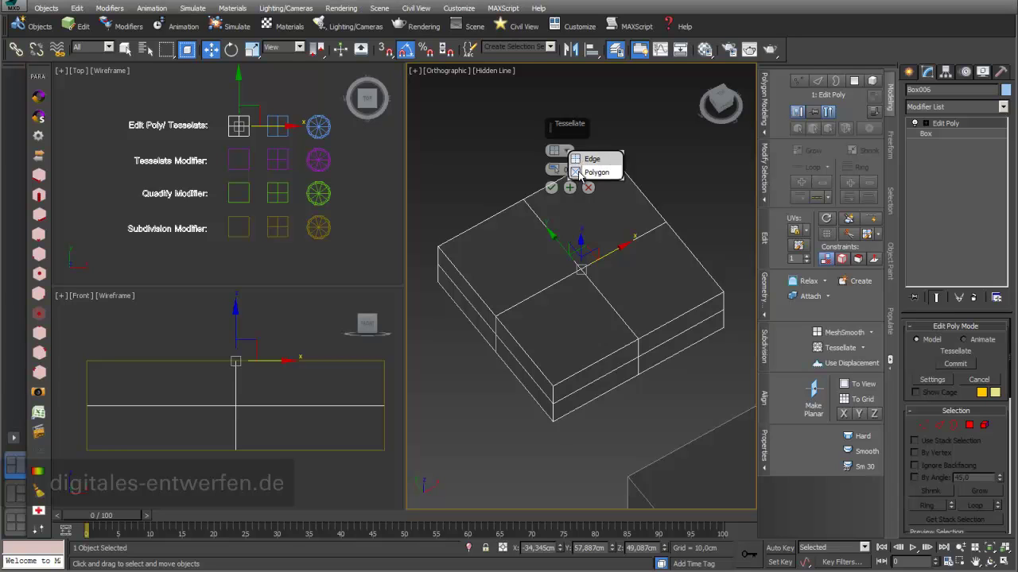
pyautogui.click(592, 172)
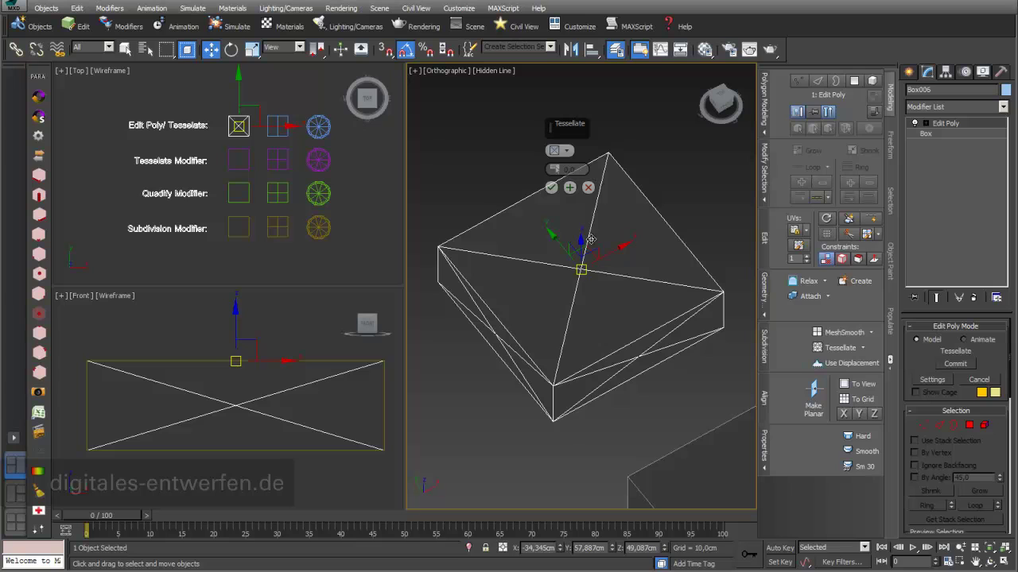
pyautogui.click(566, 150)
pyautogui.click(582, 161)
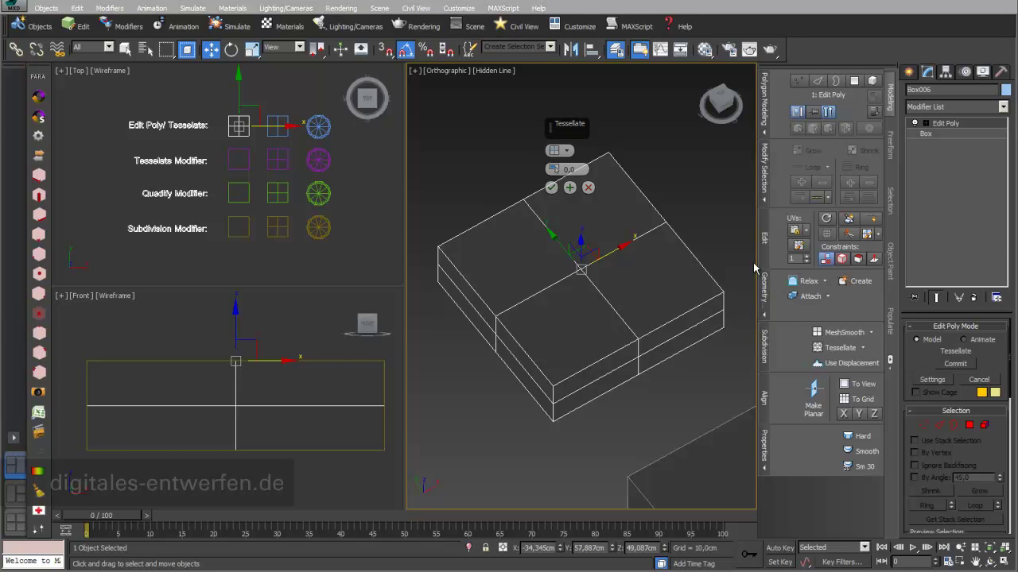
# Apply the Edge tessellation to the box two more times, and undo the last pass.
pyautogui.click(569, 188)
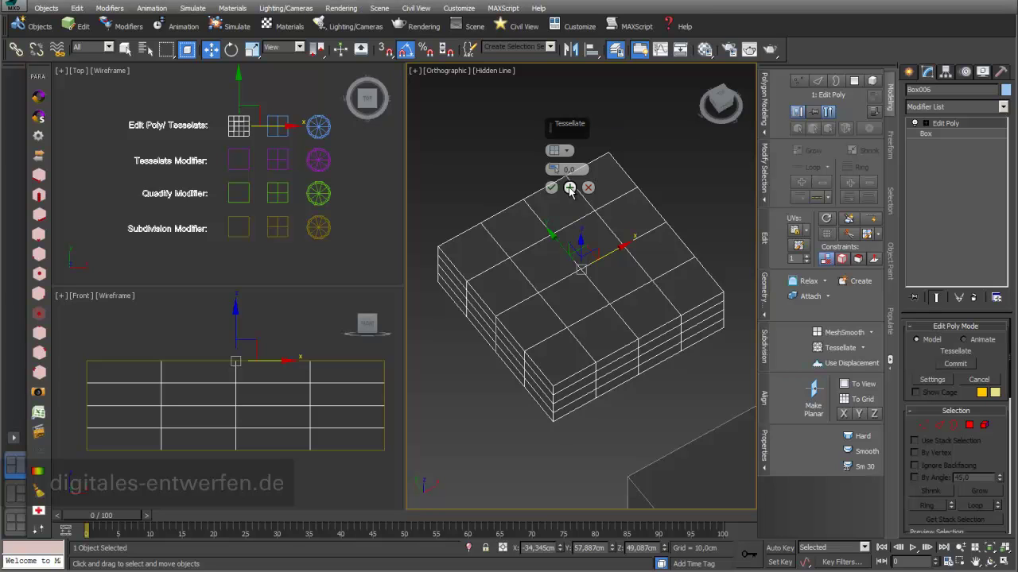
pyautogui.click(569, 188)
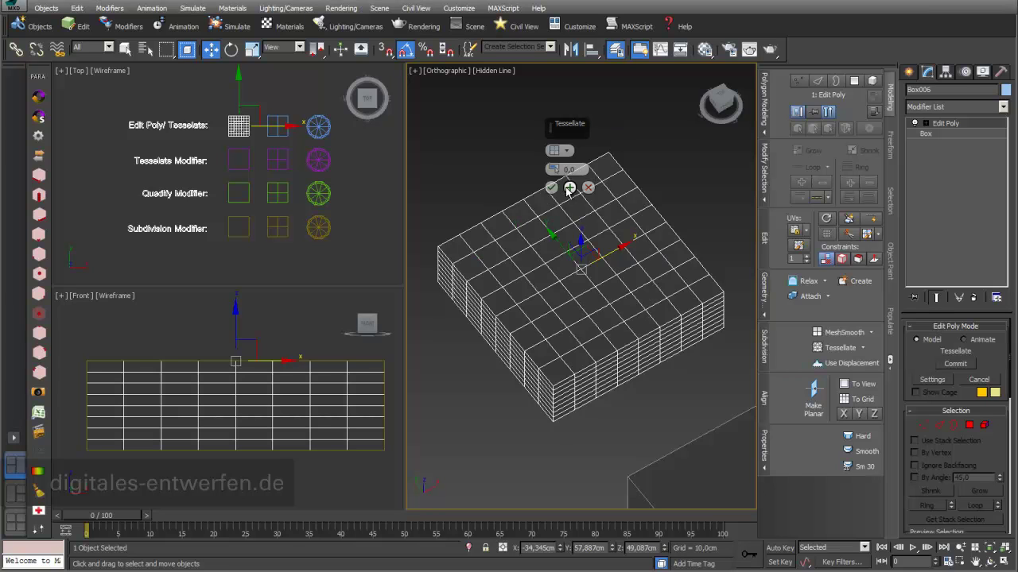
pyautogui.hotkey('ctrl', 'z')
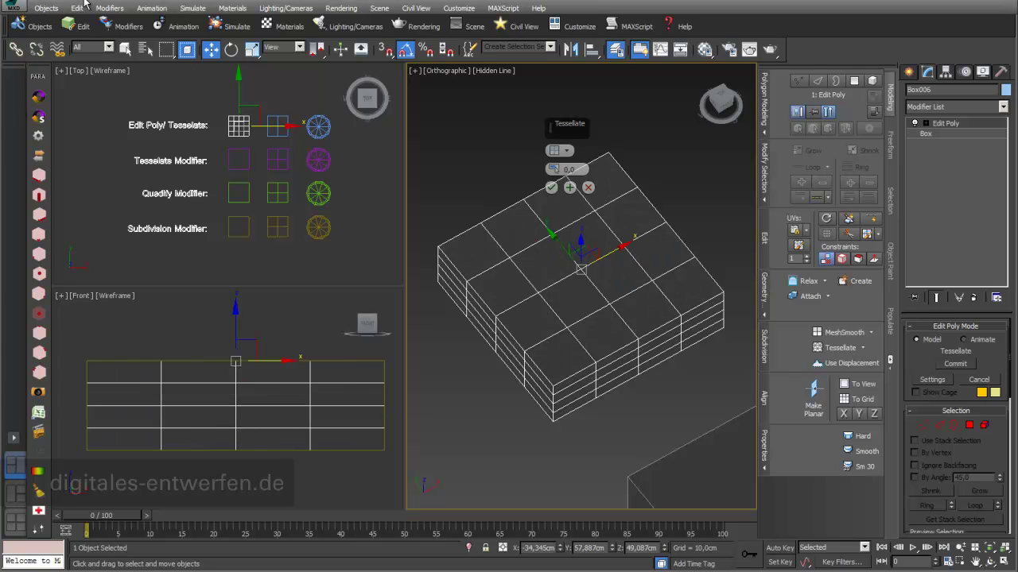
# Redo the last Edge pass on the box, and try Polygon tessellation passes on top of it.
pyautogui.hotkey('ctrl', 'z')
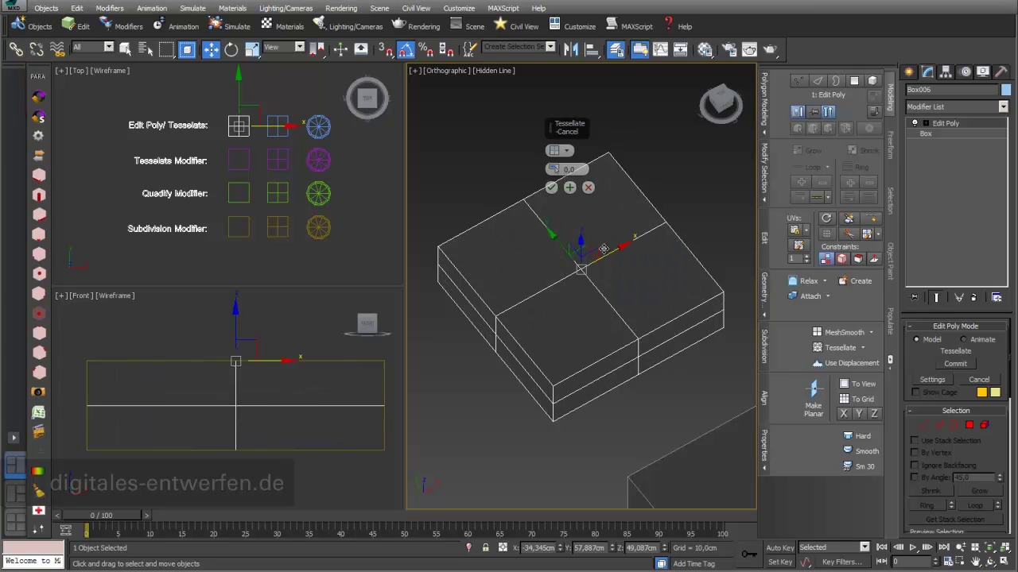
pyautogui.click(569, 188)
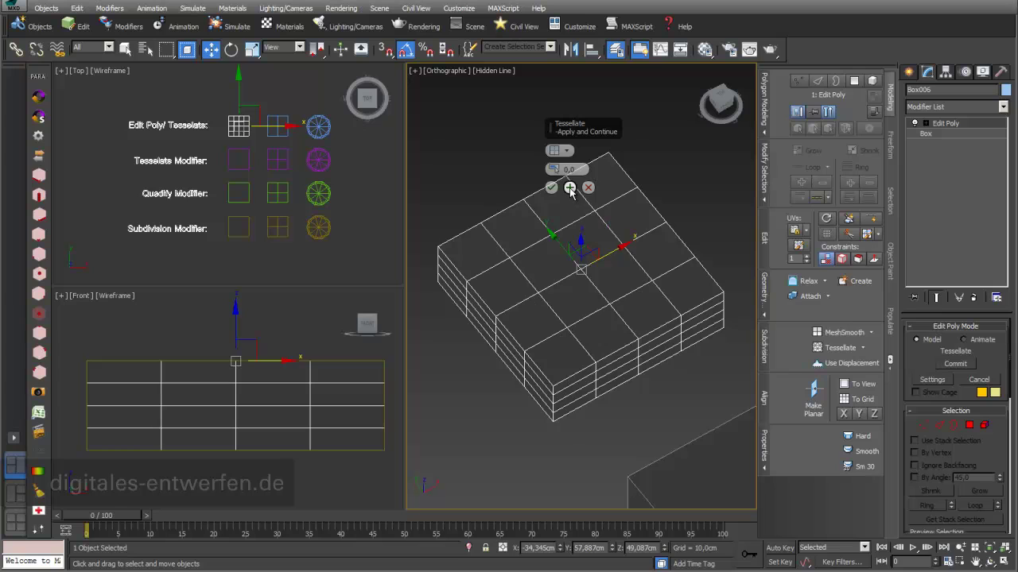
pyautogui.click(566, 151)
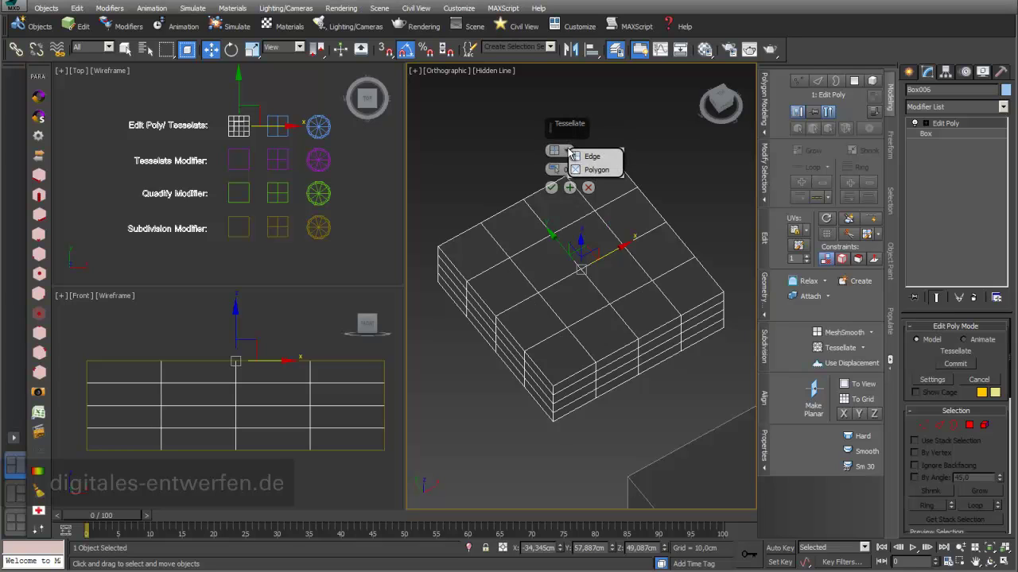
pyautogui.click(595, 171)
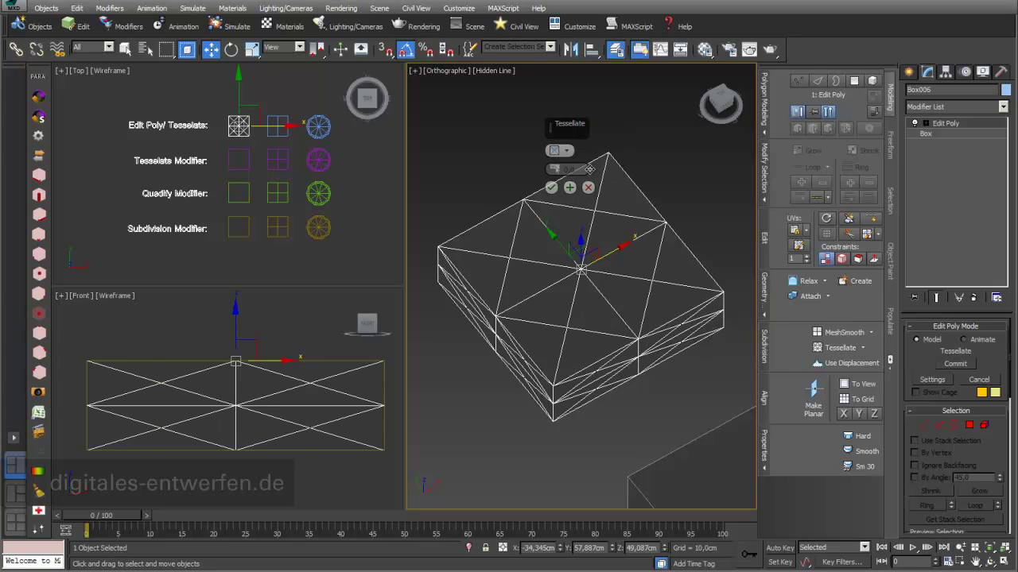
pyautogui.click(570, 188)
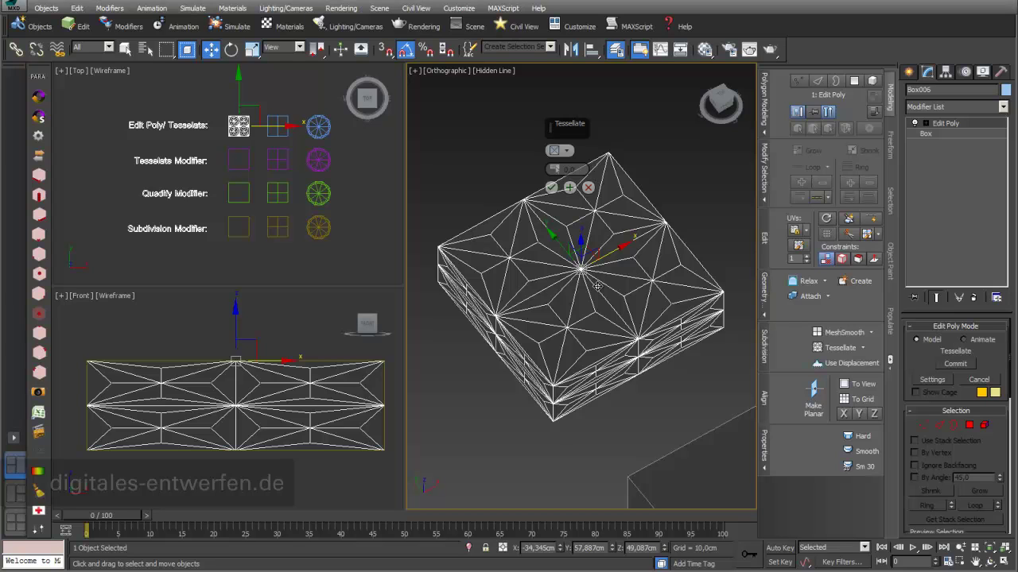
pyautogui.click(566, 150)
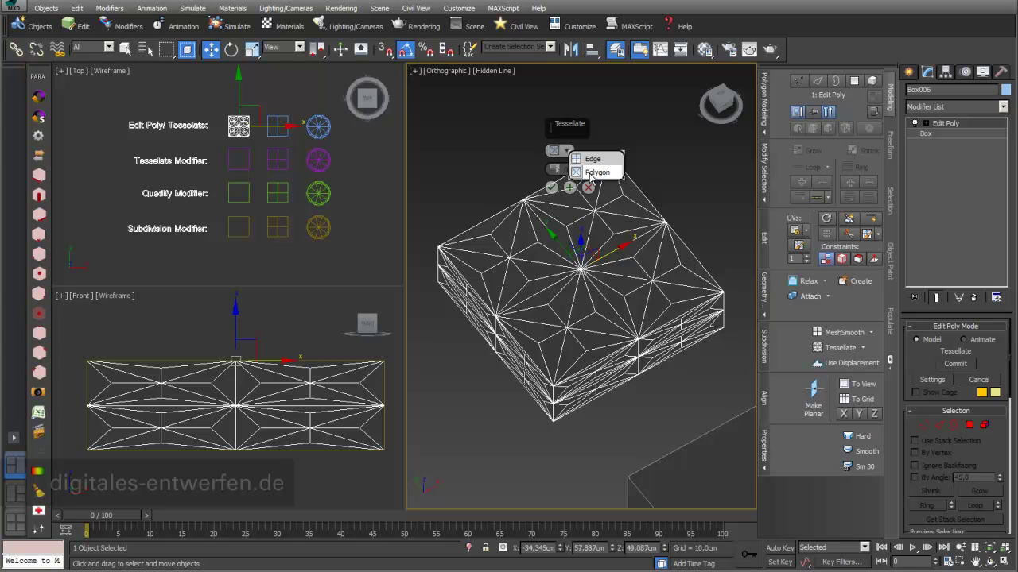
pyautogui.click(551, 188)
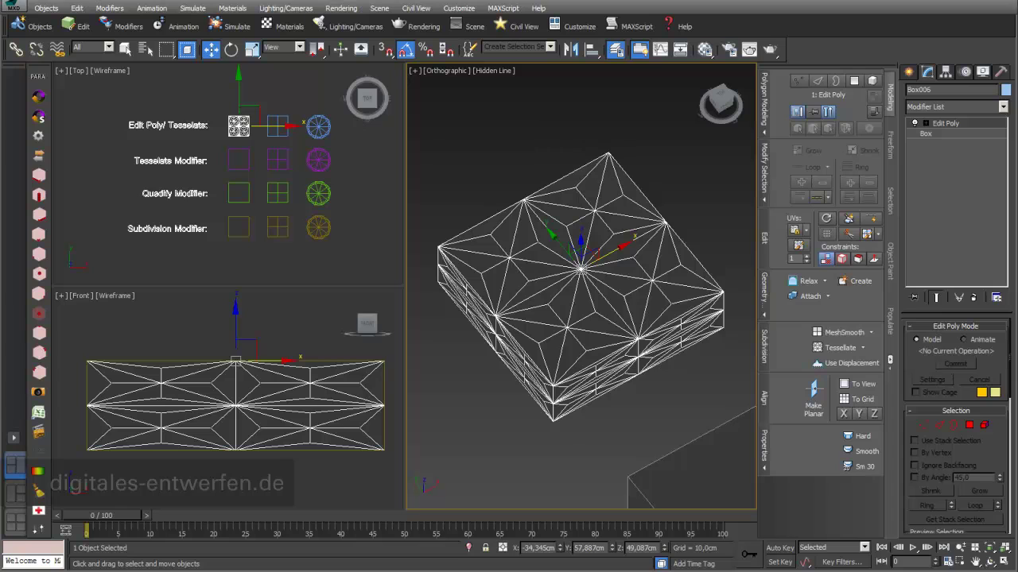
# Replace the tessellated Edit Poly modifier on the box with a fresh Edit Poly modifier.
pyautogui.click(973, 299)
pyautogui.click(1003, 106)
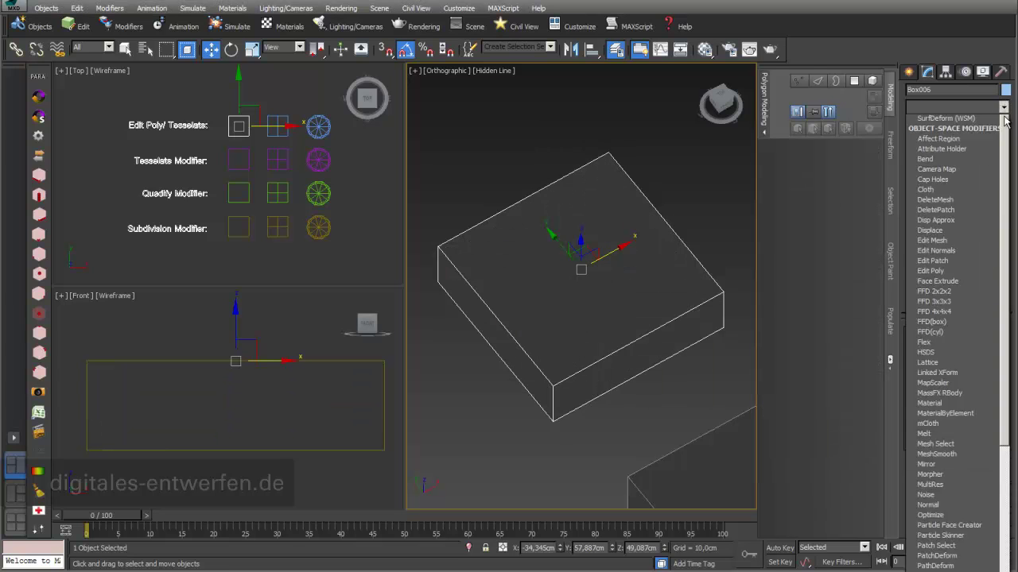
pyautogui.scroll(-2, 1007, 149)
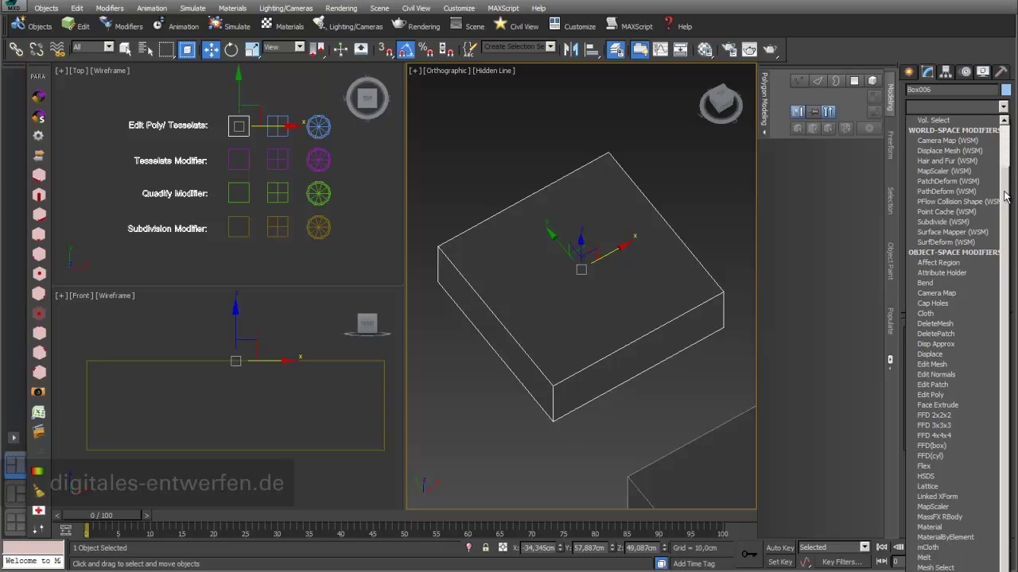
pyautogui.click(963, 381)
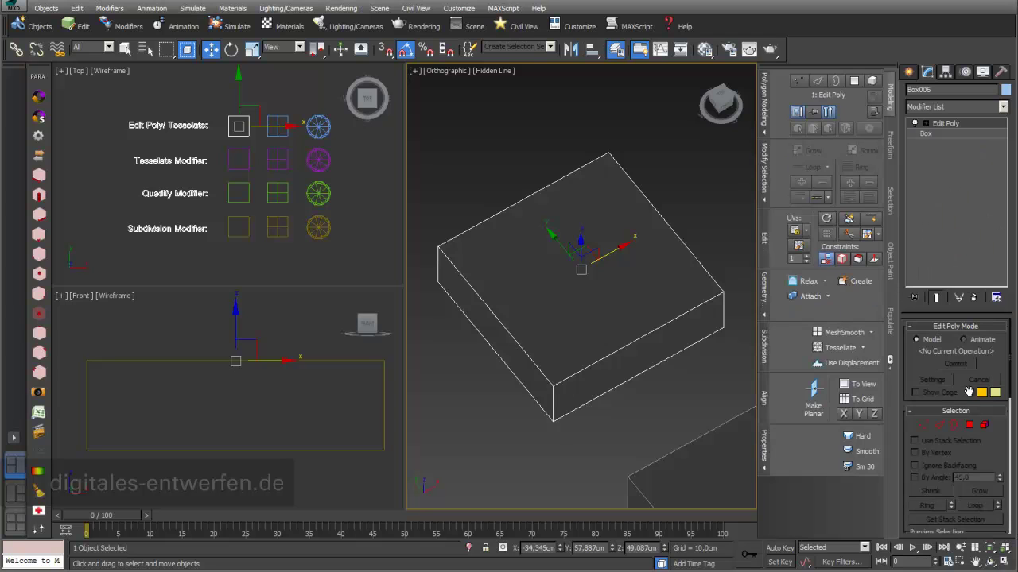
# Tessellate the box once through Edit Poly with the type set to Polygon.
pyautogui.click(863, 348)
pyautogui.click(865, 364)
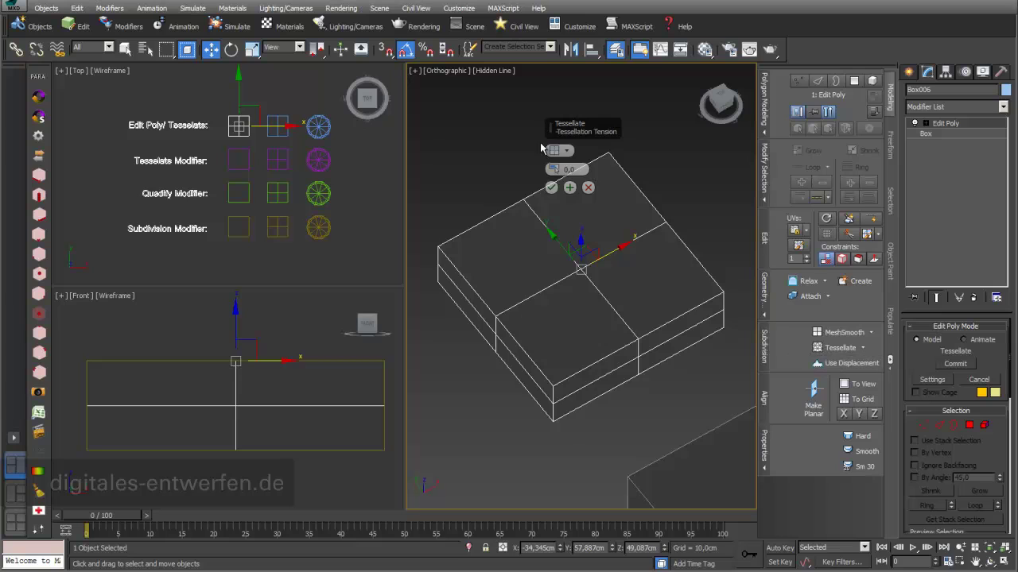
pyautogui.click(566, 151)
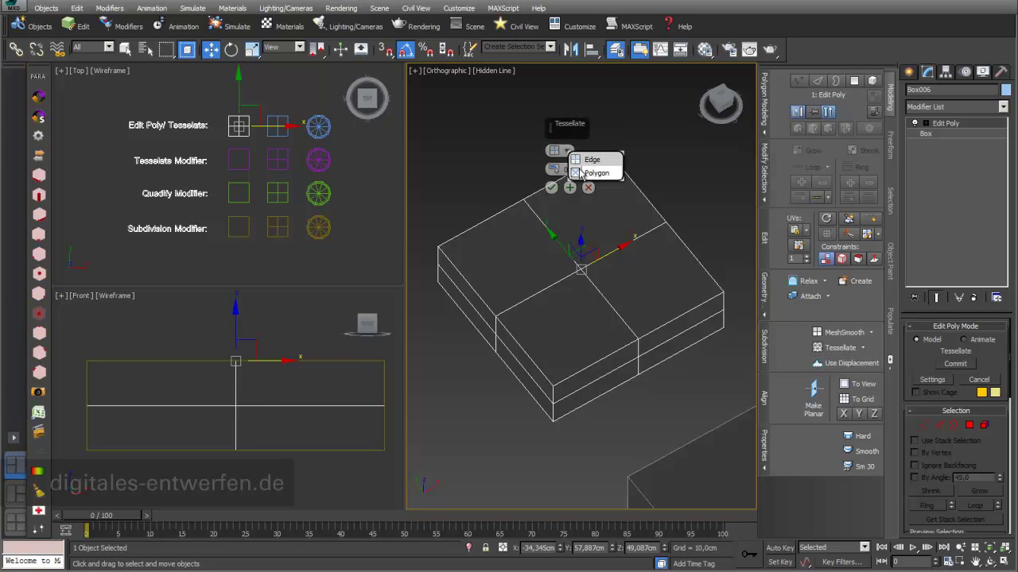
pyautogui.click(581, 174)
pyautogui.click(551, 188)
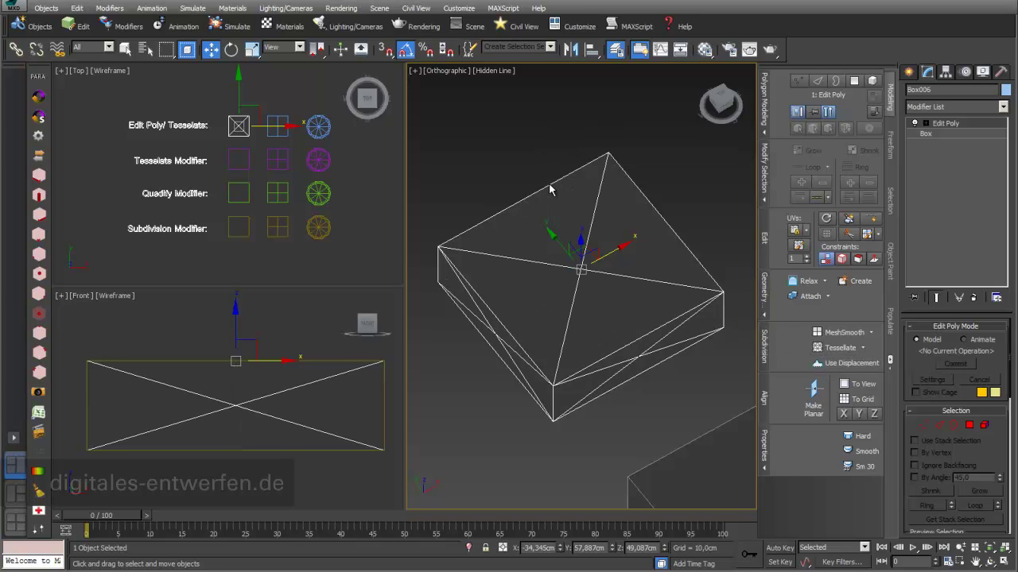
# Copy the Edit Poly modifier from the Polygon-tessellated box.
pyautogui.moveTo(271, 142); pyautogui.dragTo(262, 189, button='middle')
pyautogui.scroll(3, 267, 135)
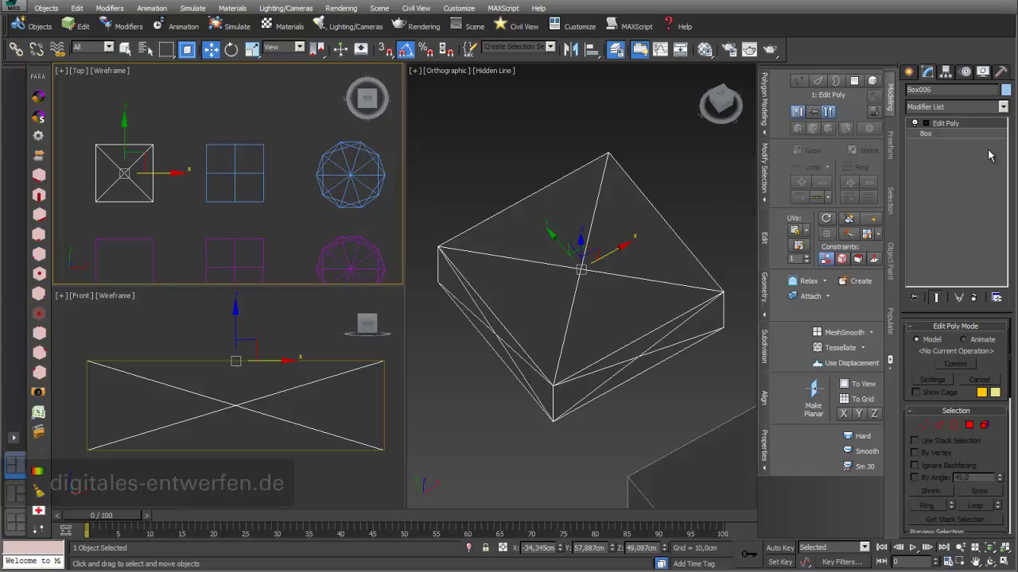
pyautogui.rightClick(957, 127)
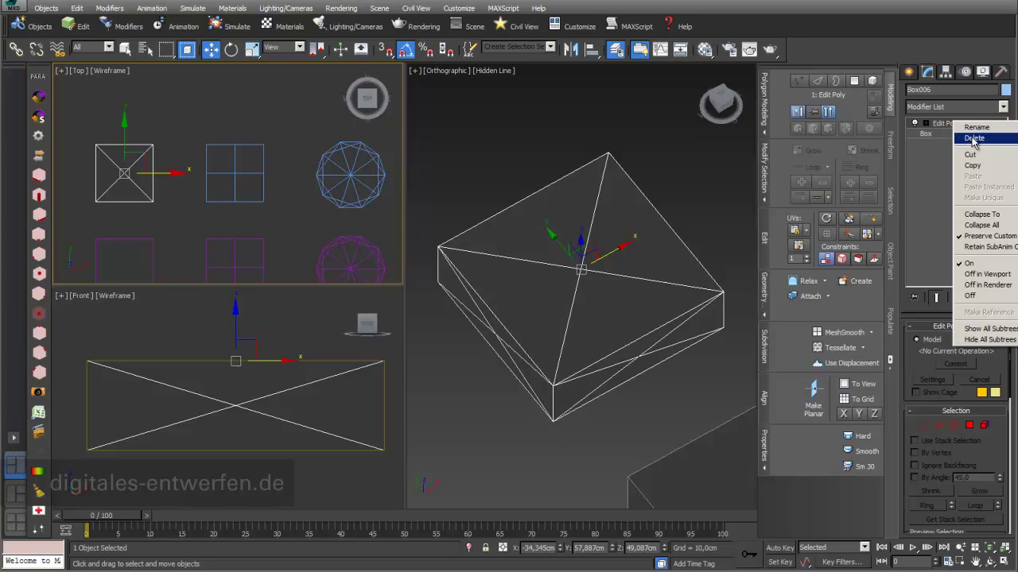
pyautogui.click(978, 167)
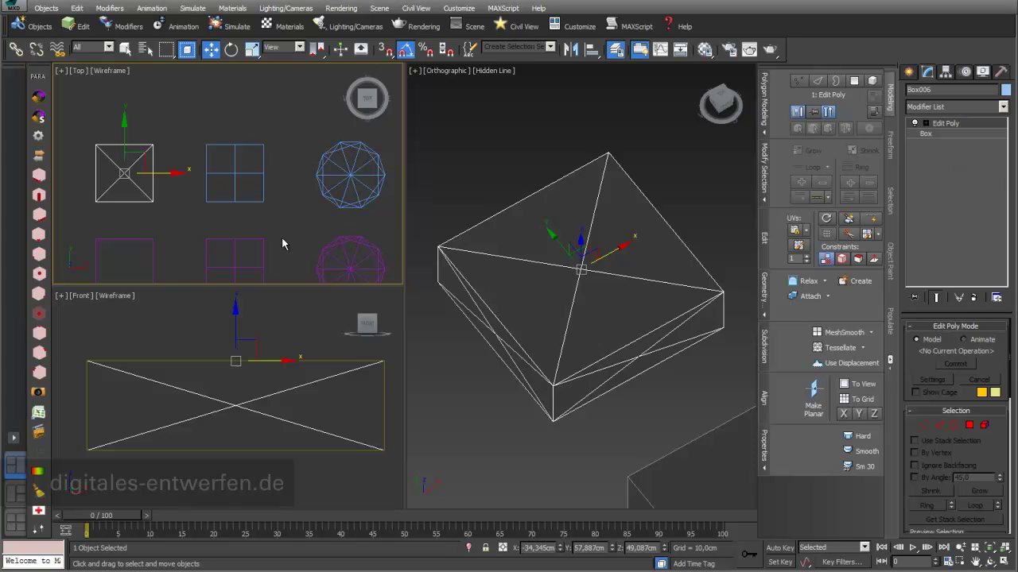
# Paste the copied Edit Poly modifier onto the blue two-segment box beside the first one, and turn the modifier off.
pyautogui.click(242, 203)
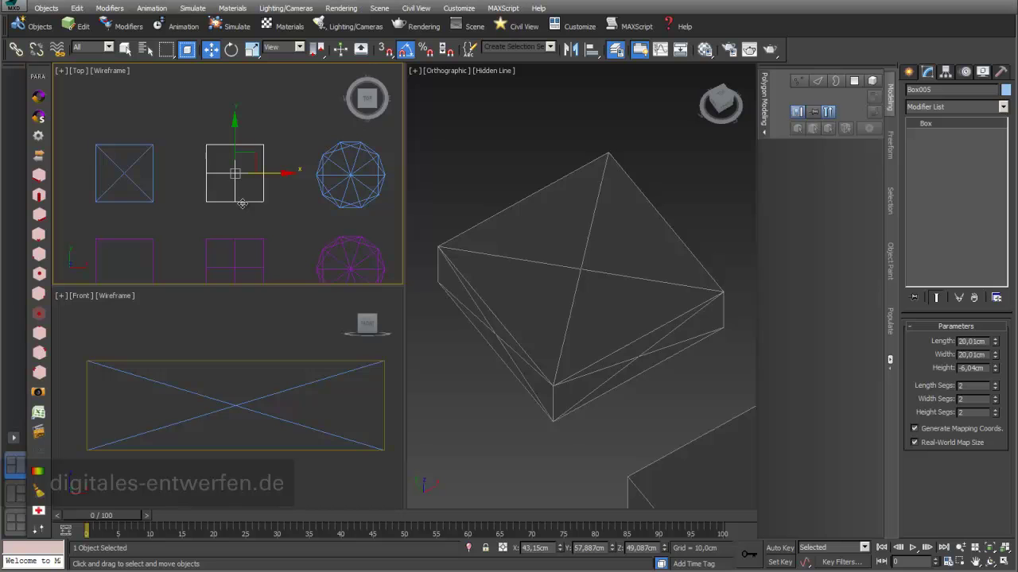
pyautogui.scroll(-5, 621, 295)
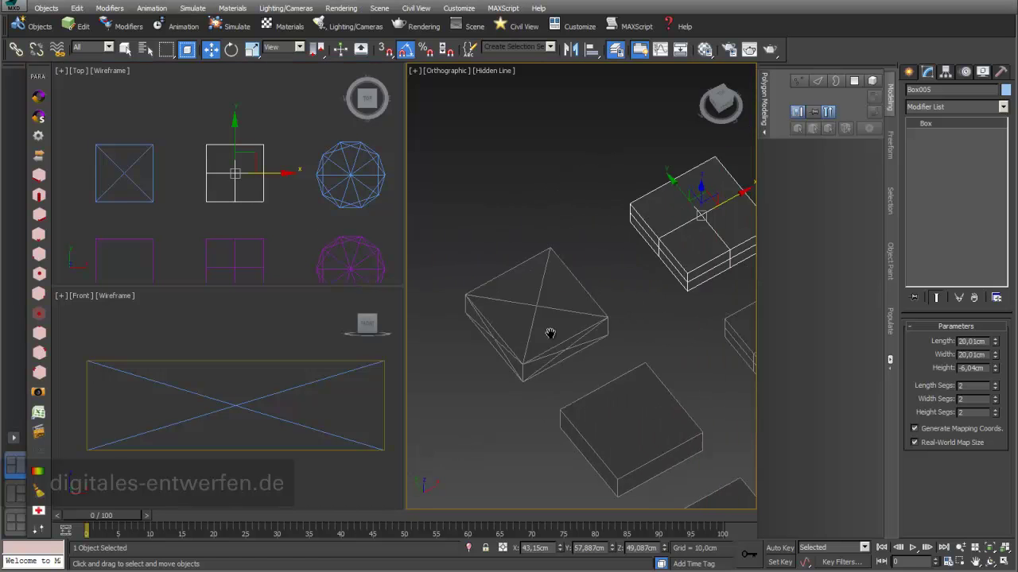
pyautogui.scroll(4, 597, 293)
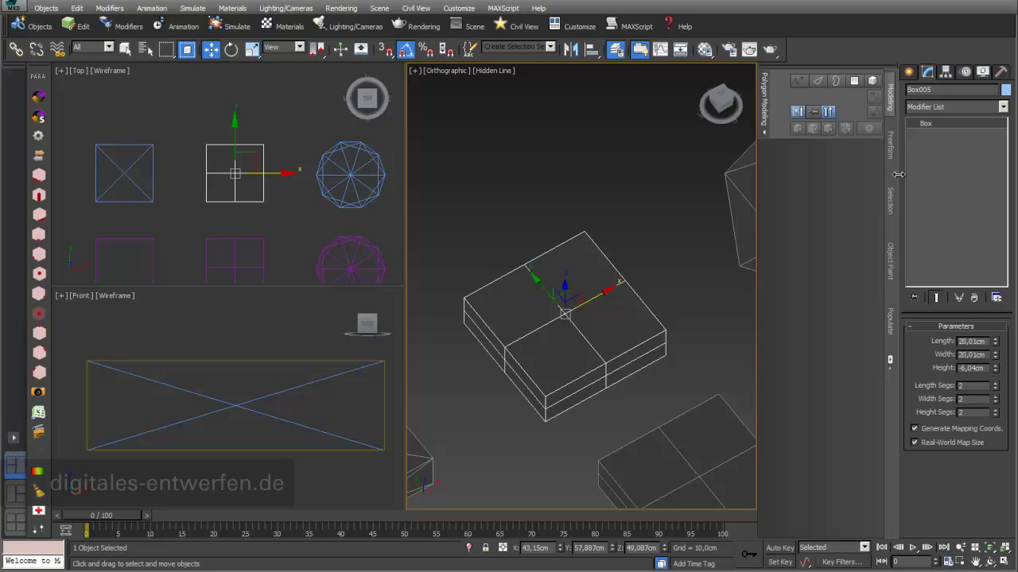
pyautogui.rightClick(932, 123)
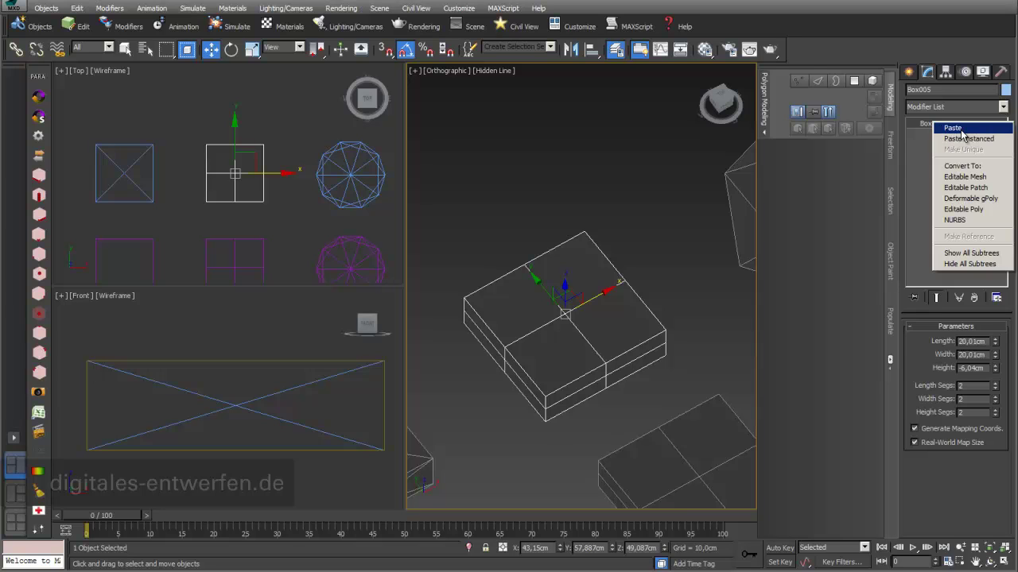
pyautogui.click(959, 128)
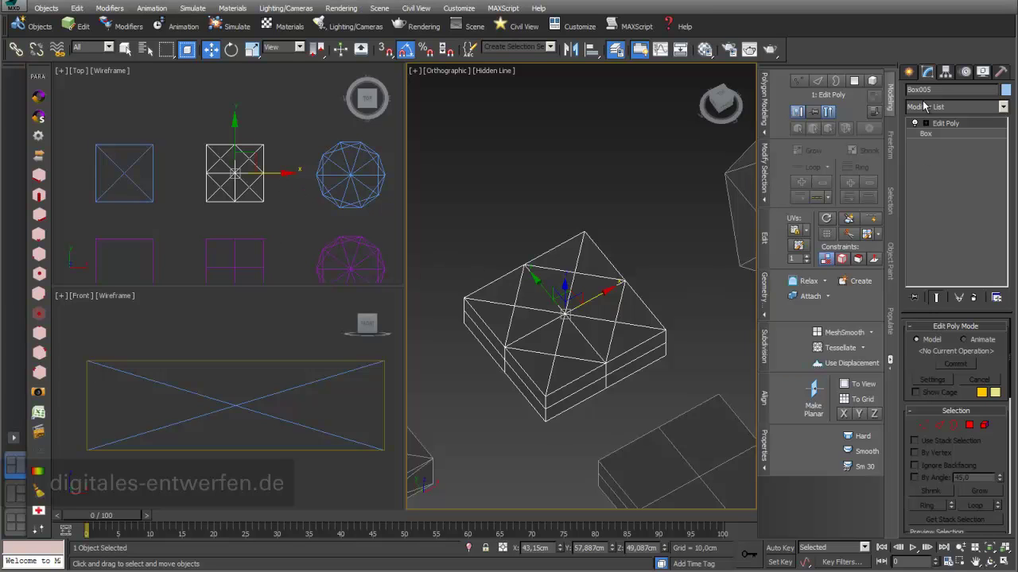
pyautogui.click(914, 124)
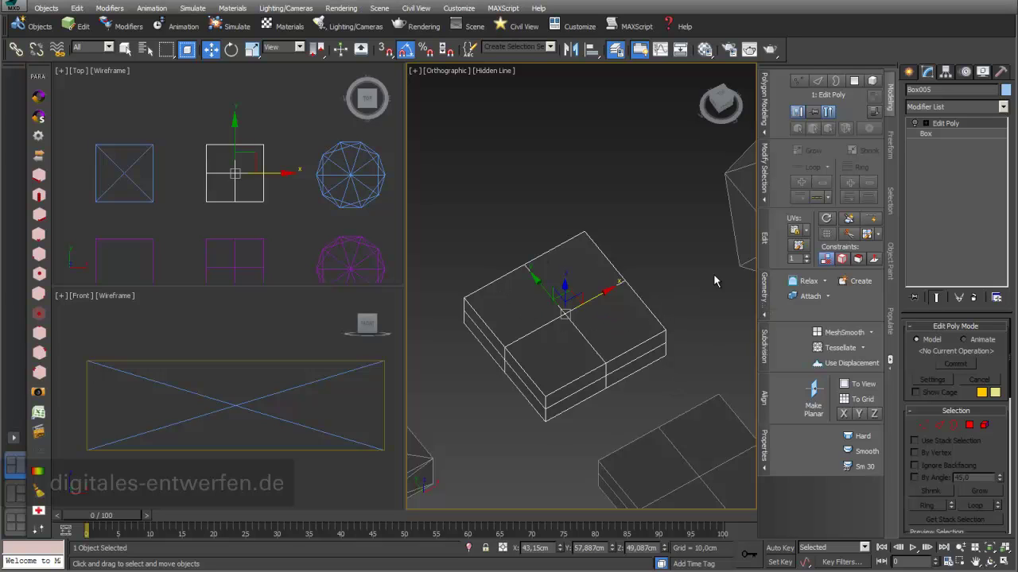
# Try the copied Edit Poly modifier on the blue geosphere in the same row, and remove it from the stack again.
pyautogui.click(350, 191)
pyautogui.press('z')
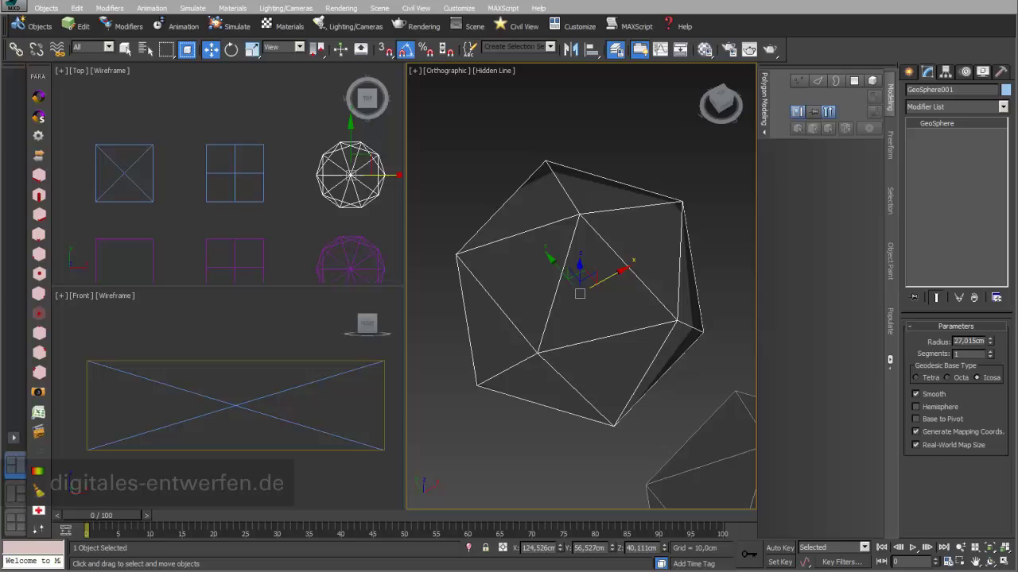
pyautogui.rightClick(935, 124)
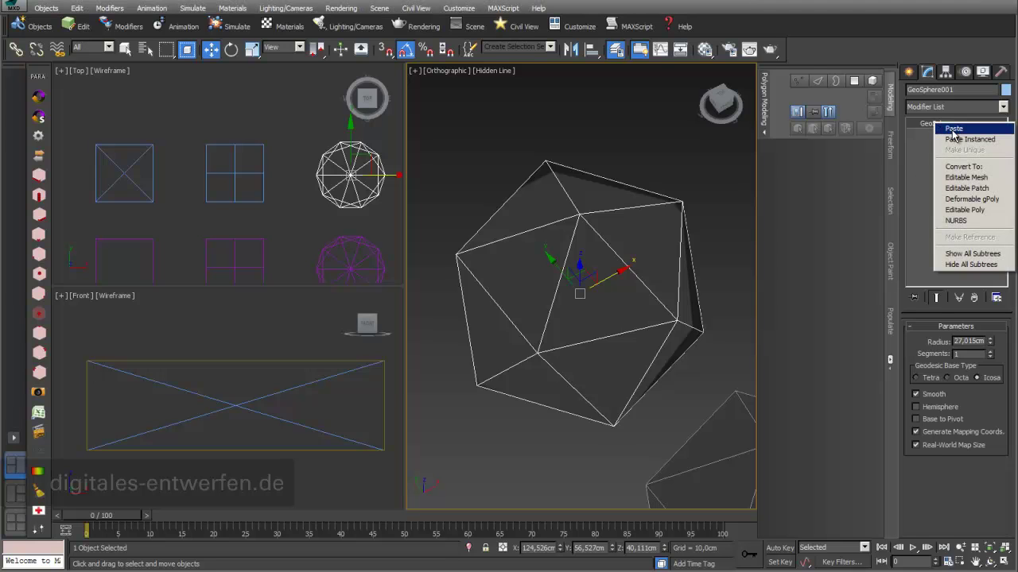
pyautogui.click(953, 130)
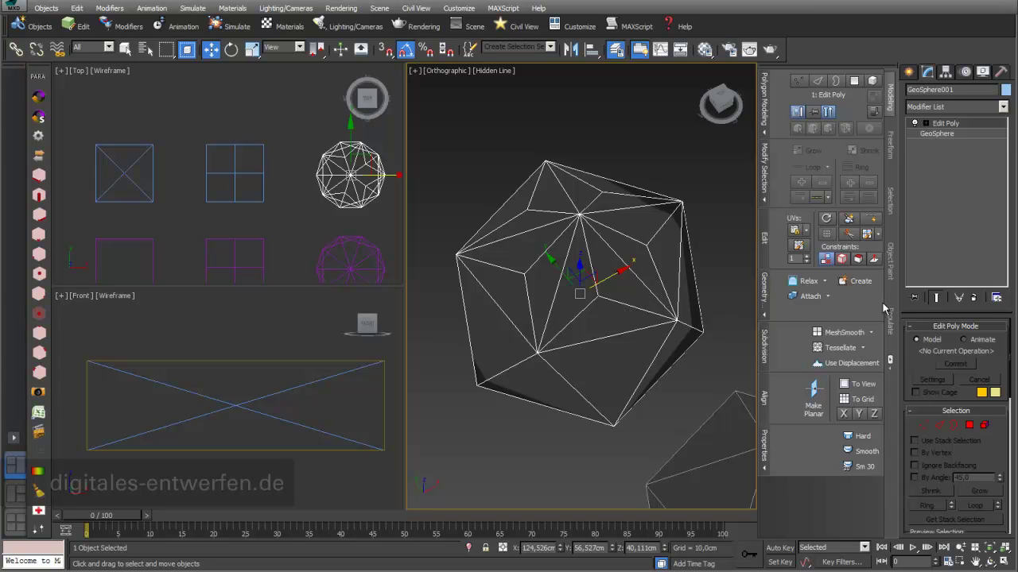
pyautogui.click(974, 298)
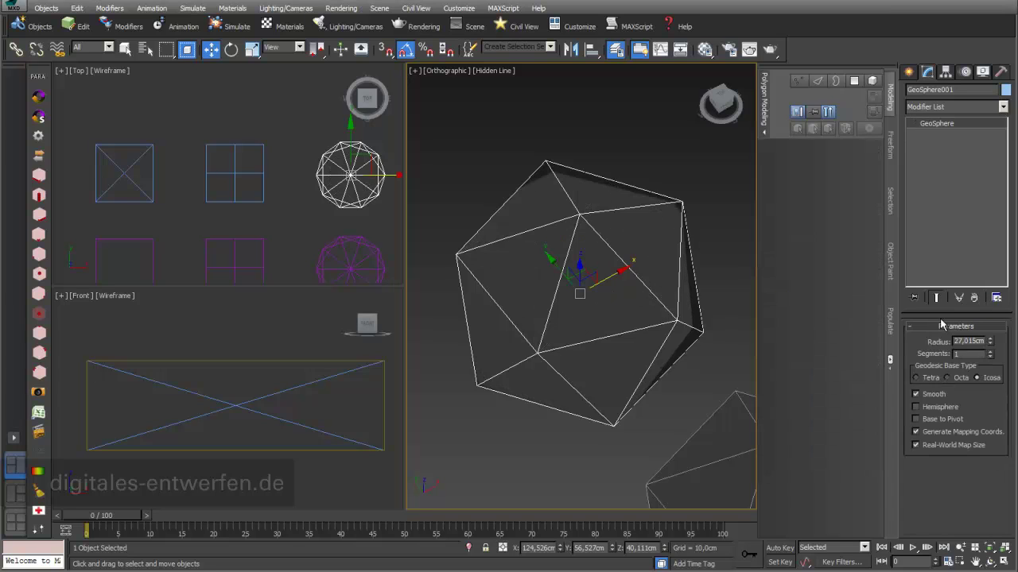
# Add a new Edit Poly modifier to the geosphere and tessellate it once with the Edge type.
pyautogui.click(1002, 106)
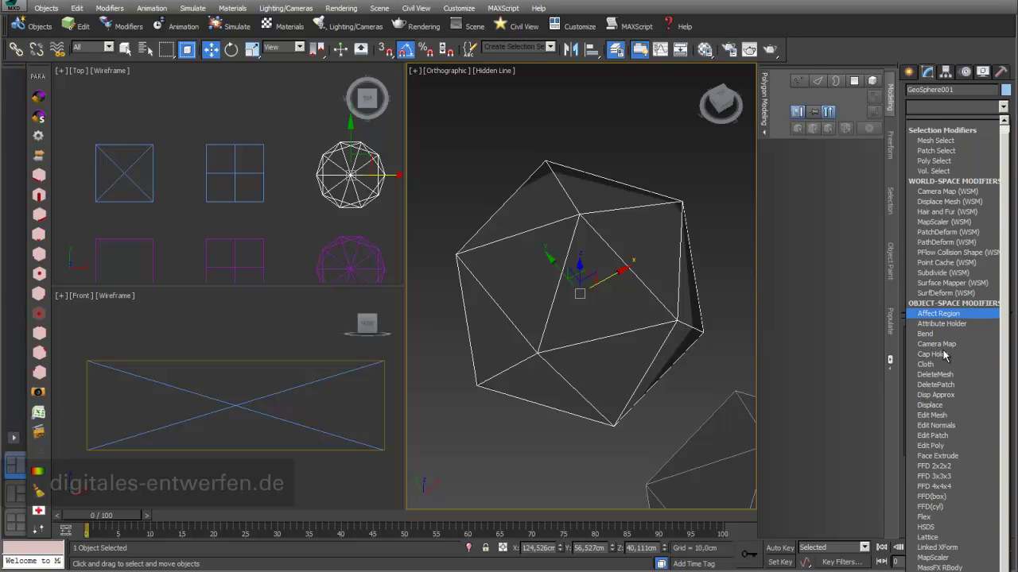
pyautogui.click(932, 445)
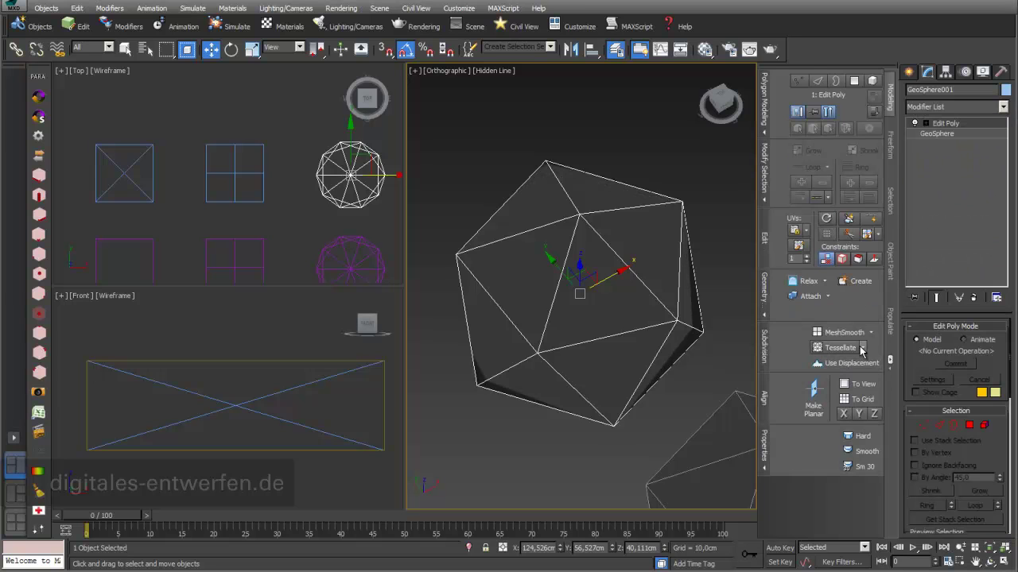
pyautogui.click(862, 349)
pyautogui.click(866, 364)
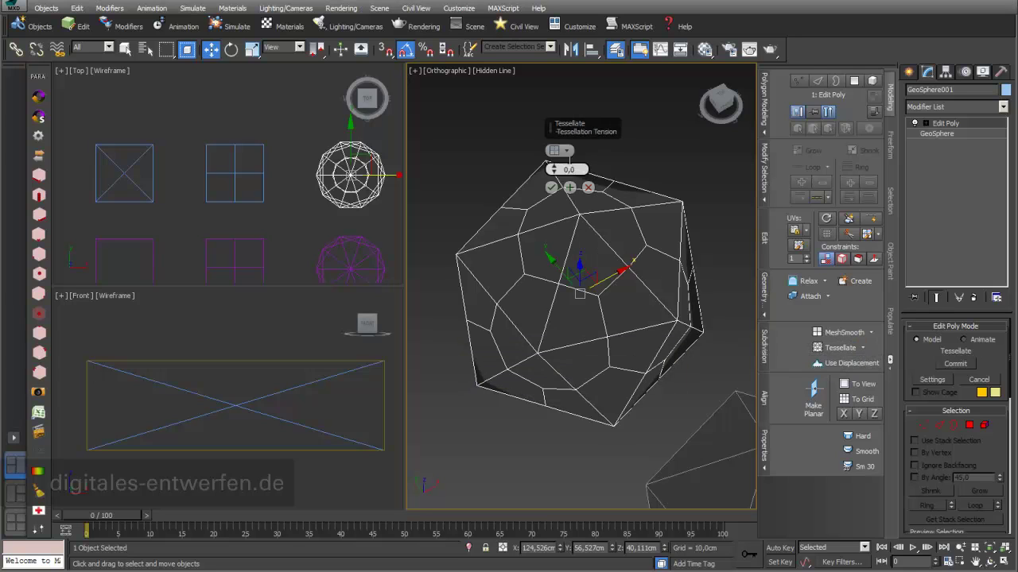
pyautogui.click(563, 151)
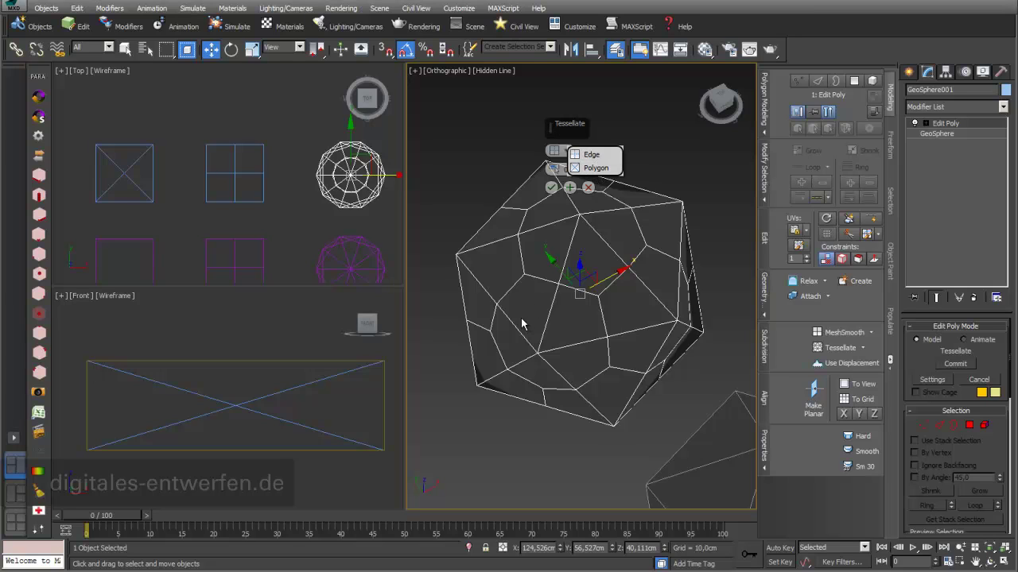
pyautogui.click(551, 189)
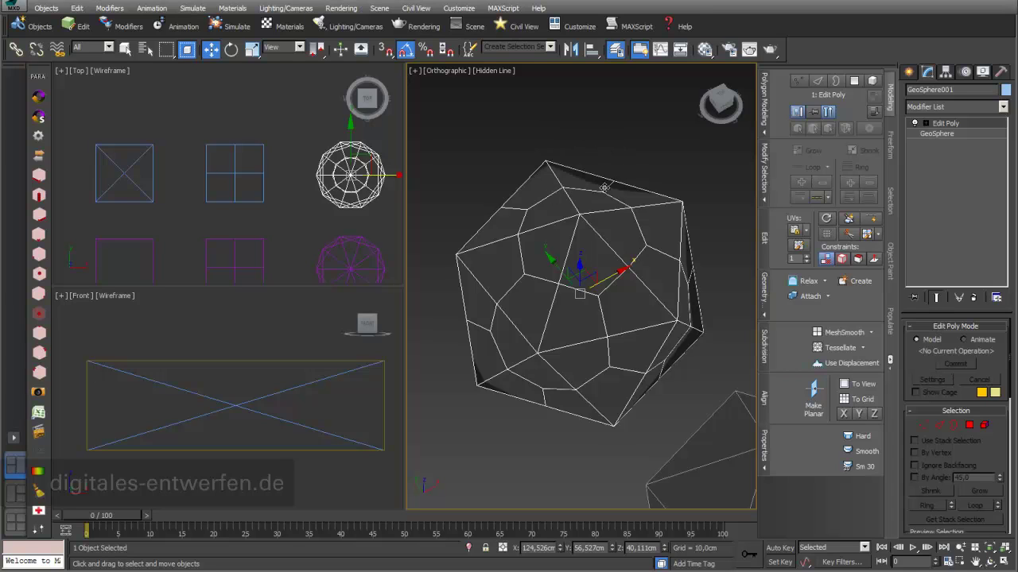
# Toggle the geosphere's Edit Poly modifier to compare the mesh with and without tessellation.
pyautogui.click(916, 124)
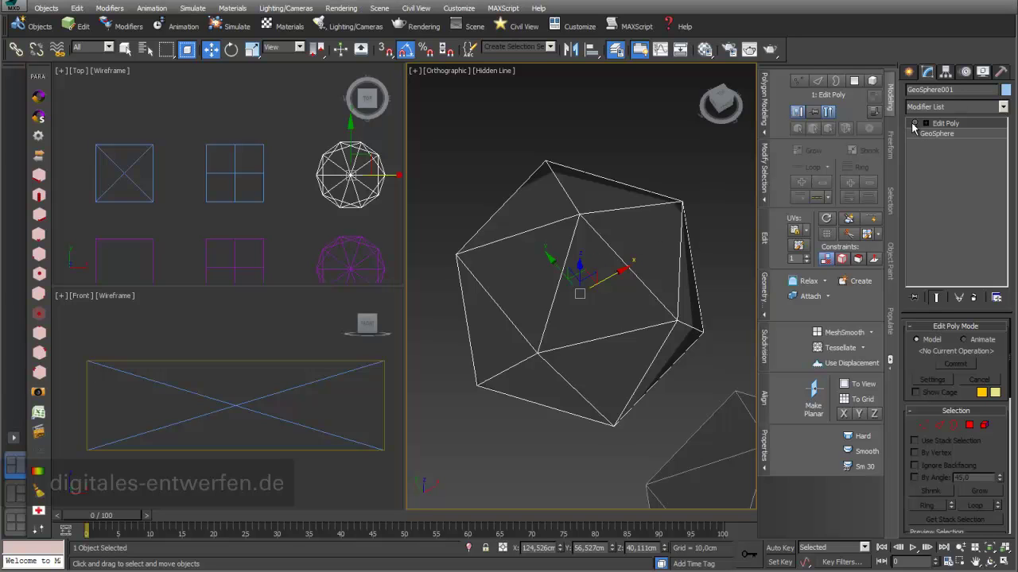
pyautogui.click(915, 124)
pyautogui.click(915, 124)
# Increase the base GeoSphere's segments by one beneath the Edit Poly modifier, and toggle the modifier.
pyautogui.click(937, 133)
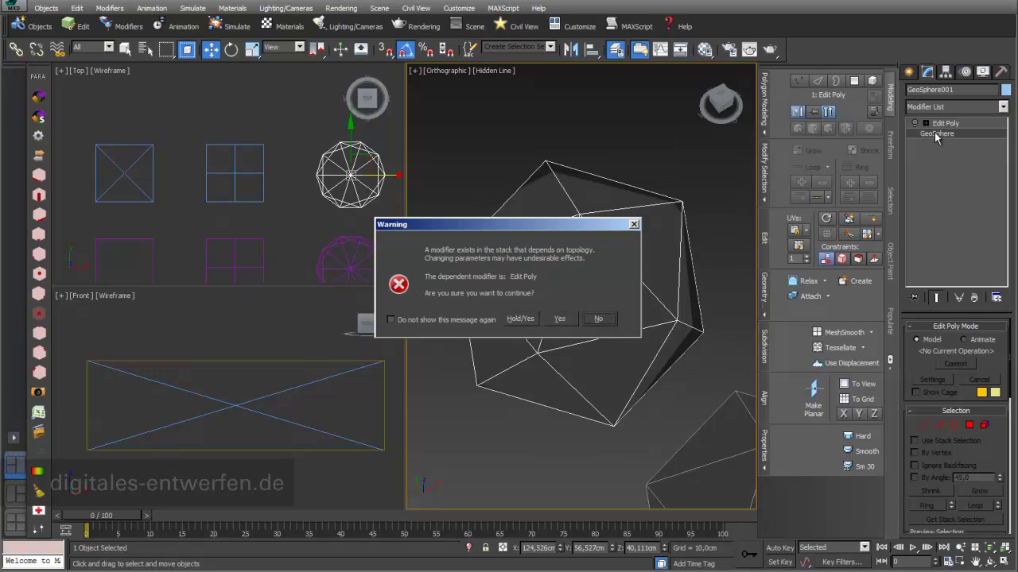
pyautogui.click(560, 319)
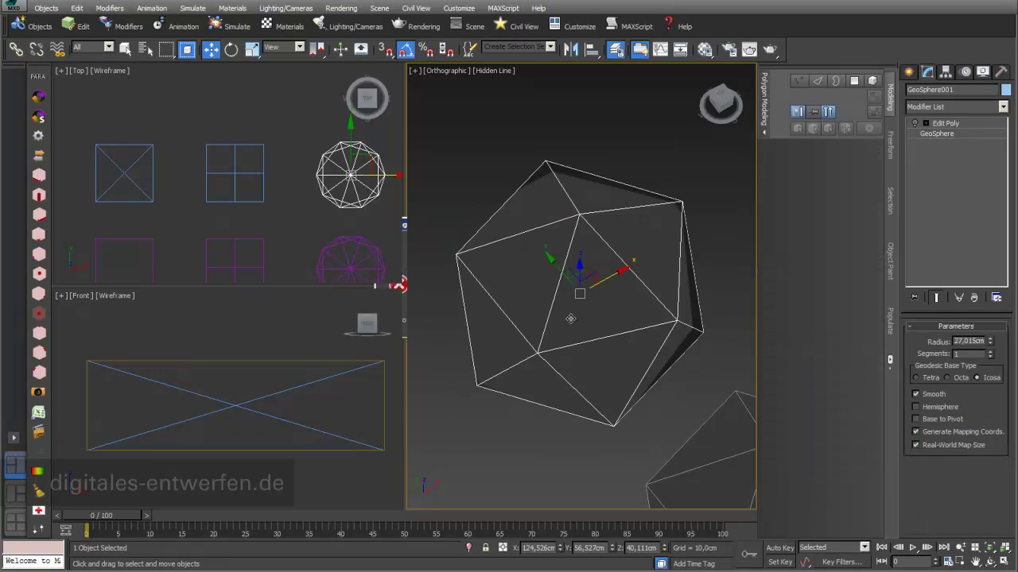
pyautogui.click(990, 353)
pyautogui.click(915, 124)
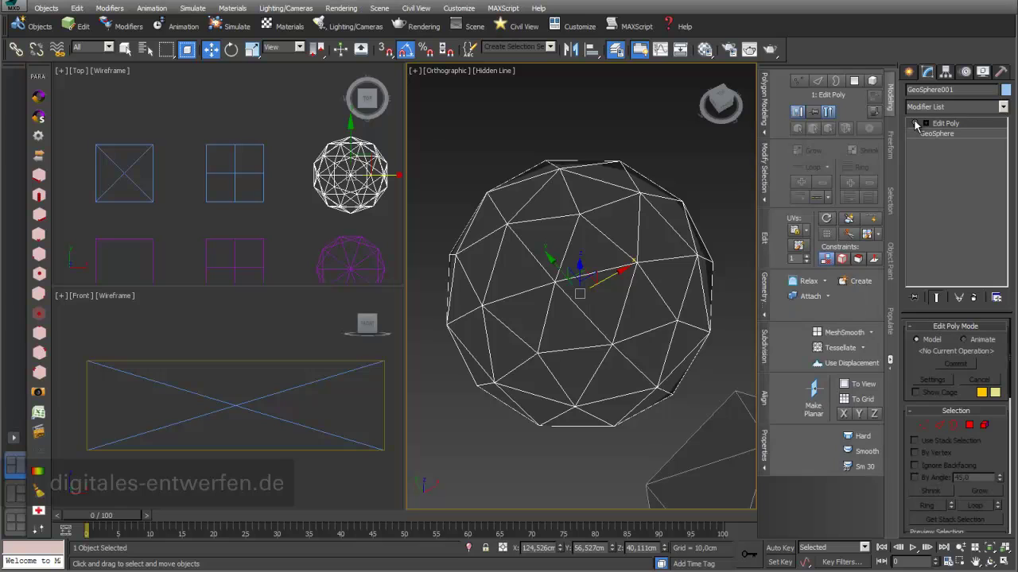
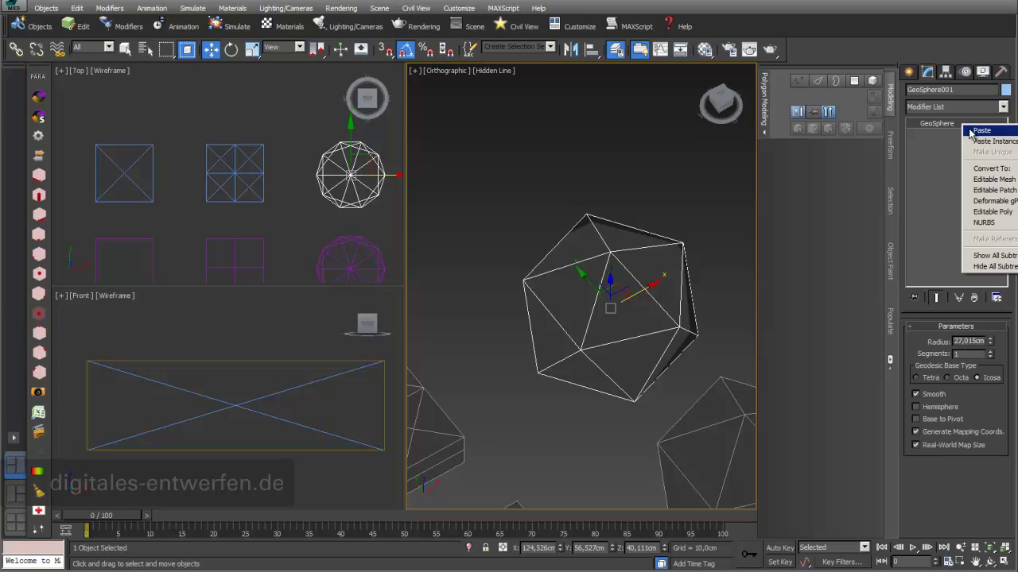
# Paste the copied Edit Poly modifier onto the blue geosphere, widen the Top viewport and maximize it.
pyautogui.click(971, 131)
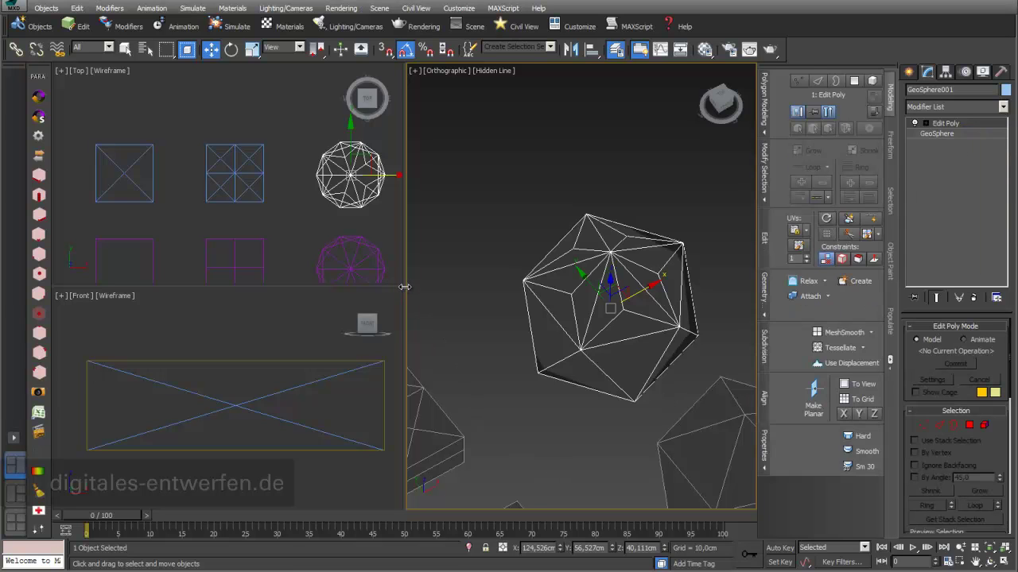
pyautogui.moveTo(404, 285); pyautogui.dragTo(449, 291)
pyautogui.click(279, 219)
pyautogui.click(1003, 561)
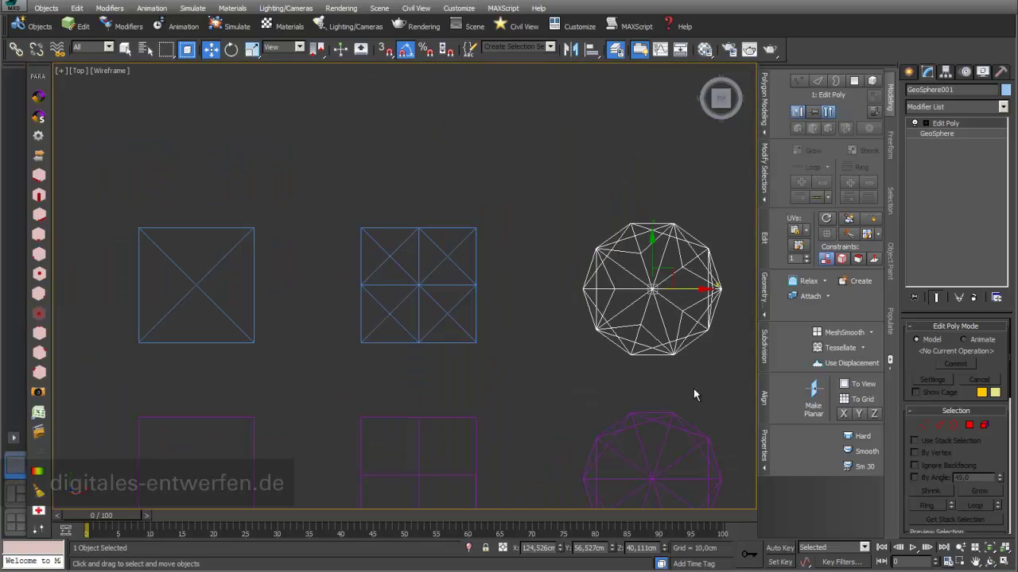
# Add a Tessellate modifier to the first purple box in the Tesselate Modifier row.
pyautogui.scroll(-2, 608, 331)
pyautogui.moveTo(609, 331); pyautogui.dragTo(606, 216, button='middle')
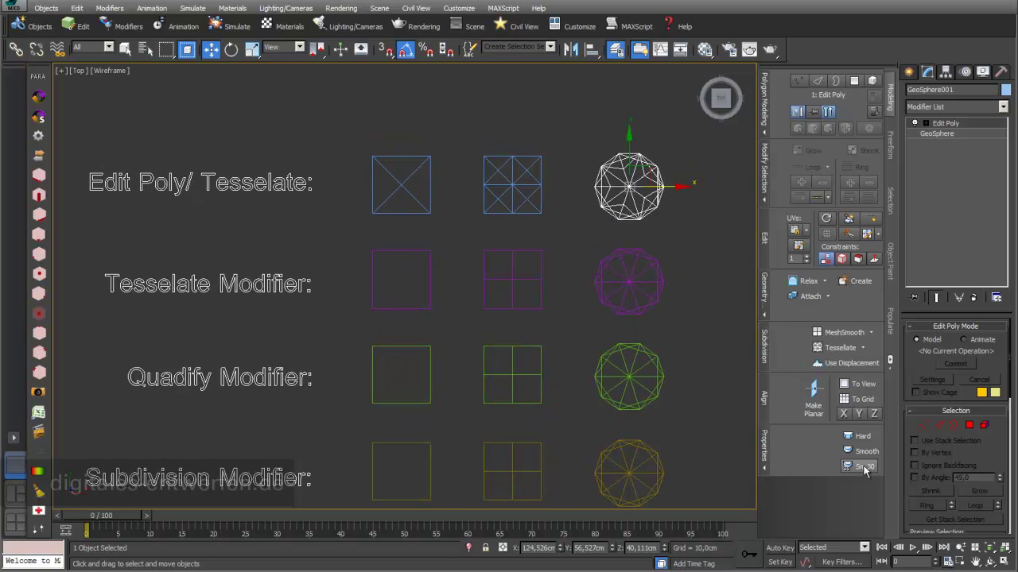
pyautogui.click(396, 310)
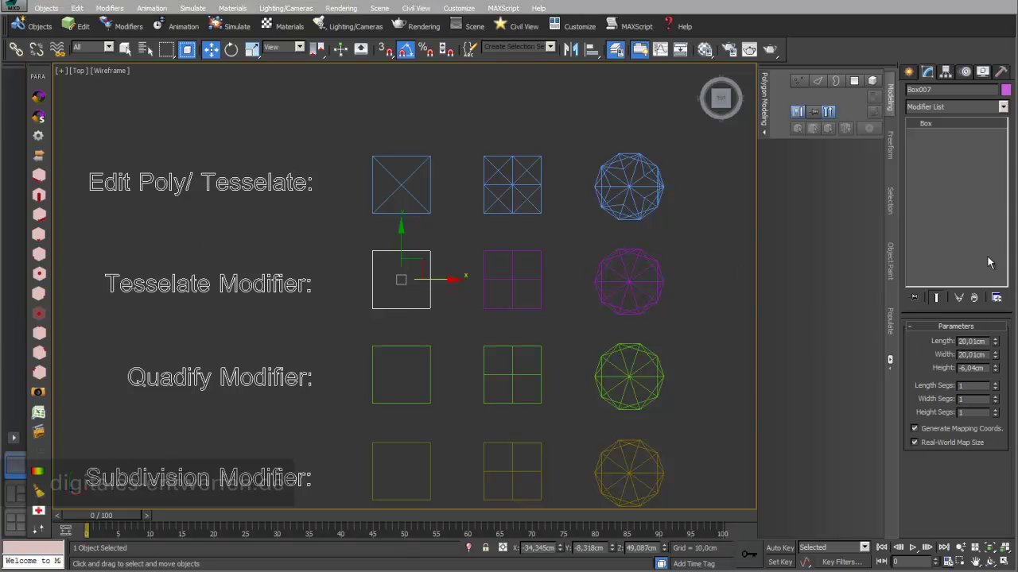
pyautogui.click(1003, 107)
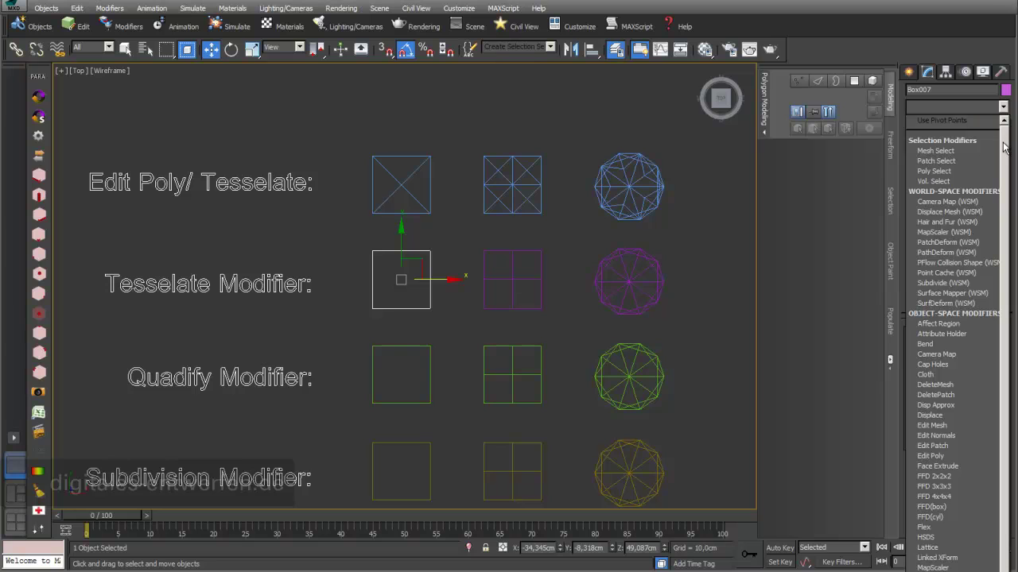
pyautogui.scroll(-4, 1005, 222)
pyautogui.moveTo(1005, 222); pyautogui.dragTo(1008, 380)
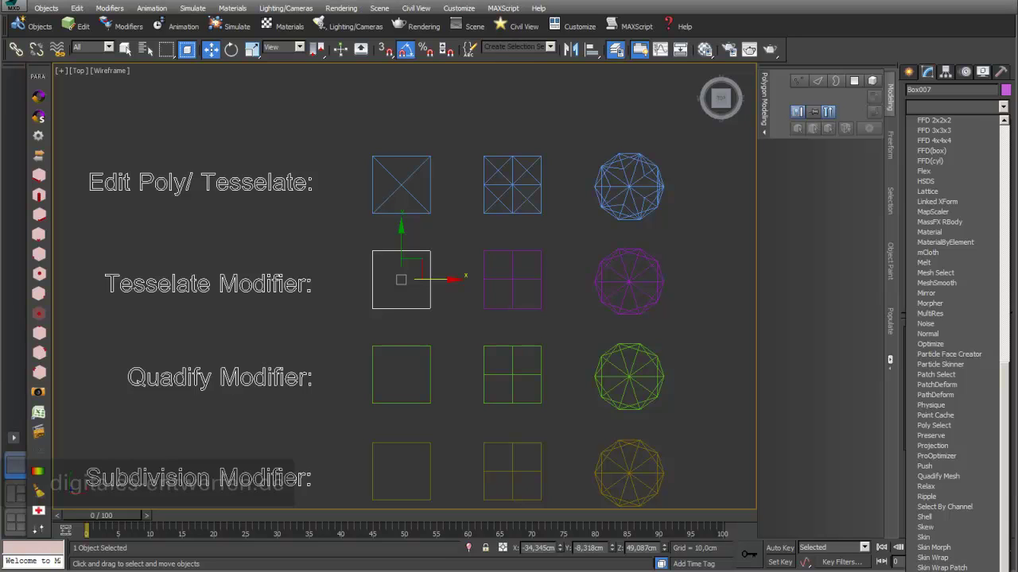
pyautogui.press('Return')
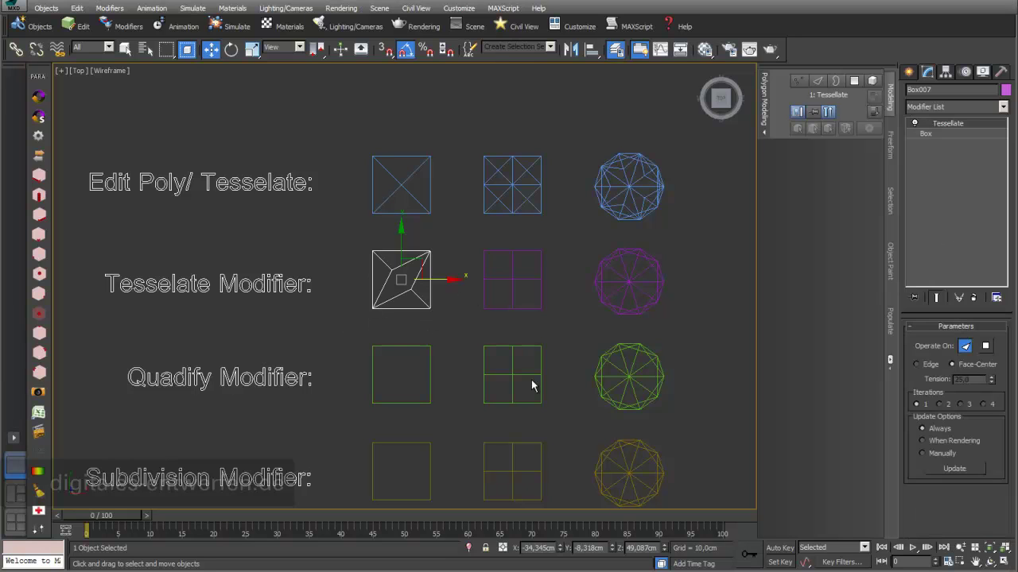
# Restore the multi-viewport layout and set the purple box's Tessellate modifier to operate on polygons.
pyautogui.click(1004, 561)
pyautogui.moveTo(621, 321); pyautogui.dragTo(707, 270, button='middle')
pyautogui.scroll(-3, 655, 343)
pyautogui.scroll(3, 676, 268)
pyautogui.keyDown('alt'); pyautogui.moveTo(629, 290); pyautogui.dragTo(629, 299, button='middle'); pyautogui.keyUp('alt')
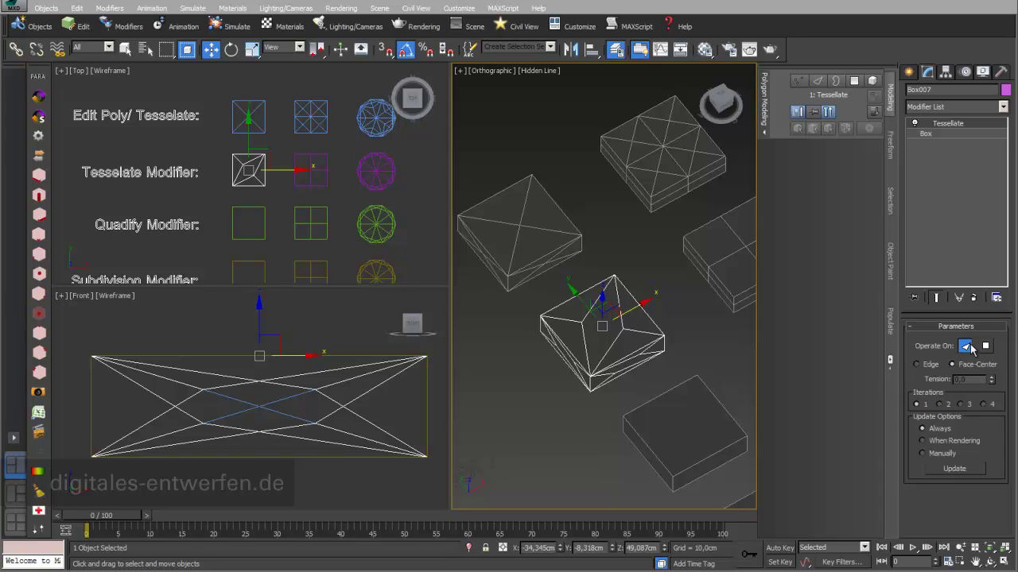
pyautogui.click(986, 347)
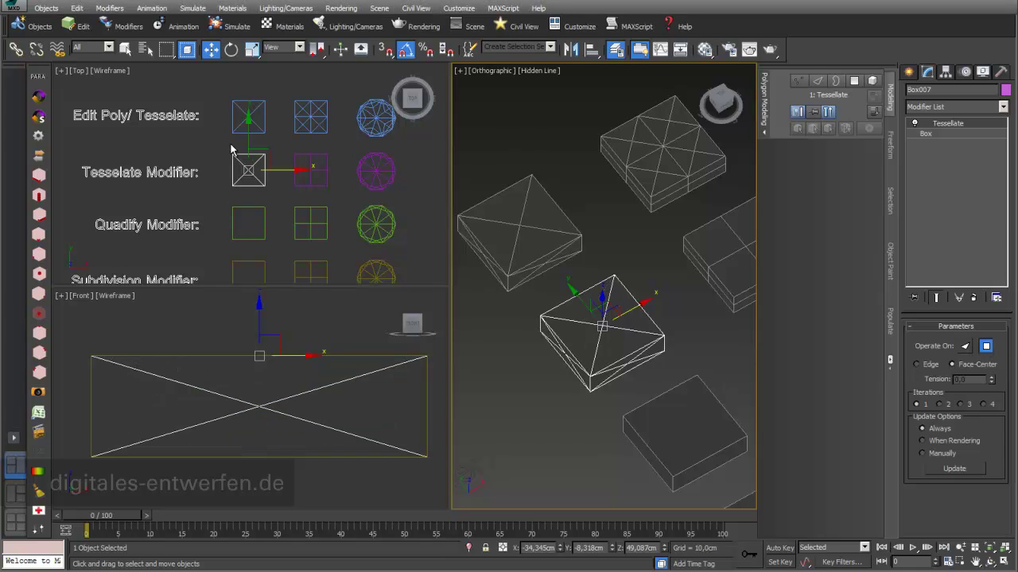
# Compare the box's Edge and Face-Center tessellation on polygons and on faces, ending with the Edge type on faces.
pyautogui.click(918, 364)
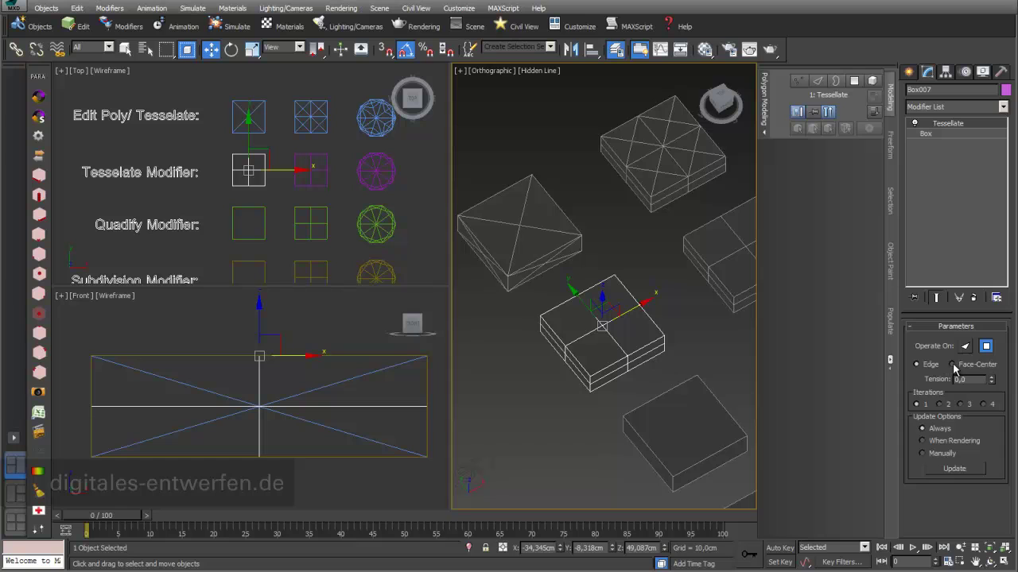
pyautogui.click(953, 364)
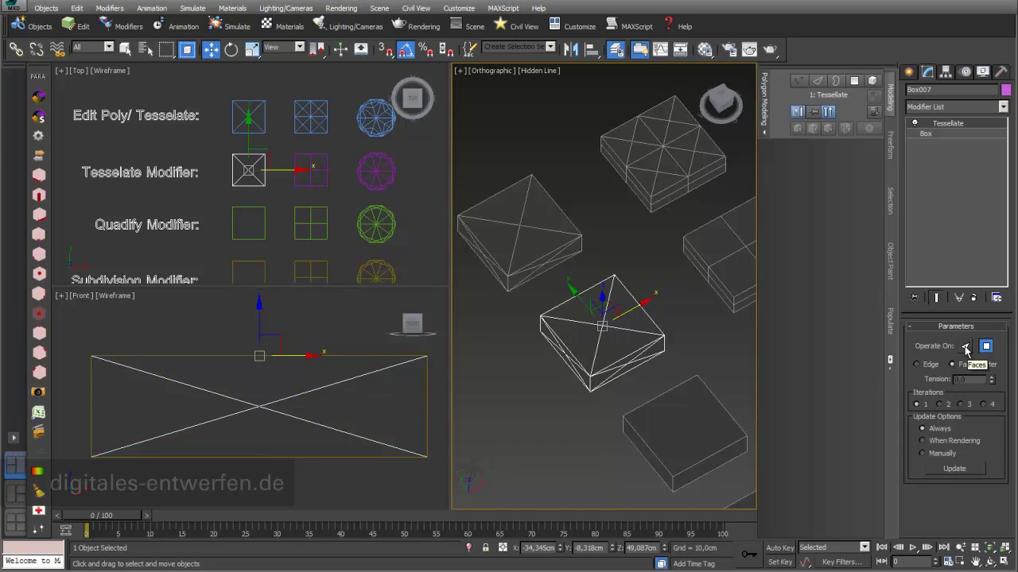
pyautogui.click(965, 347)
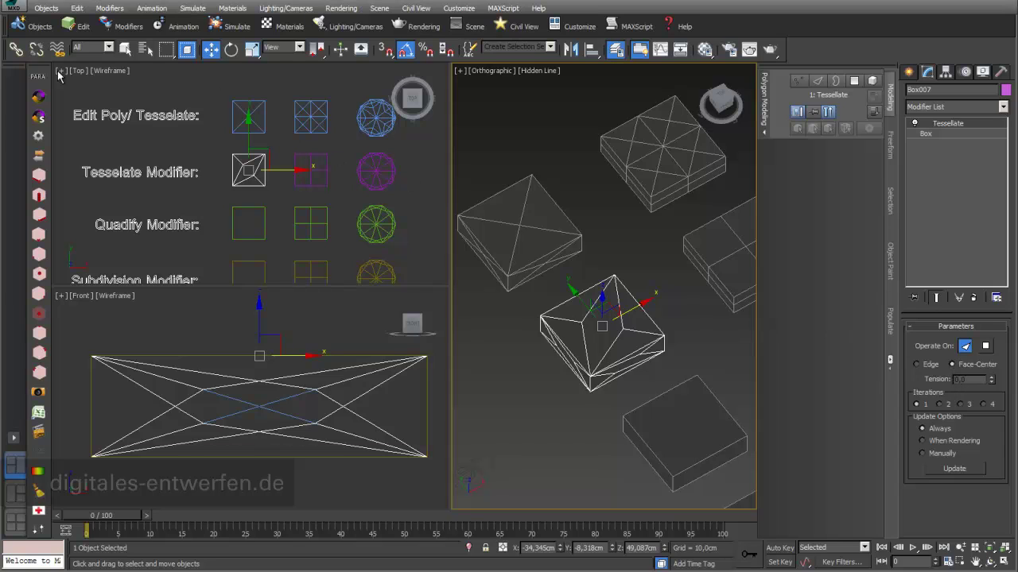
pyautogui.click(917, 364)
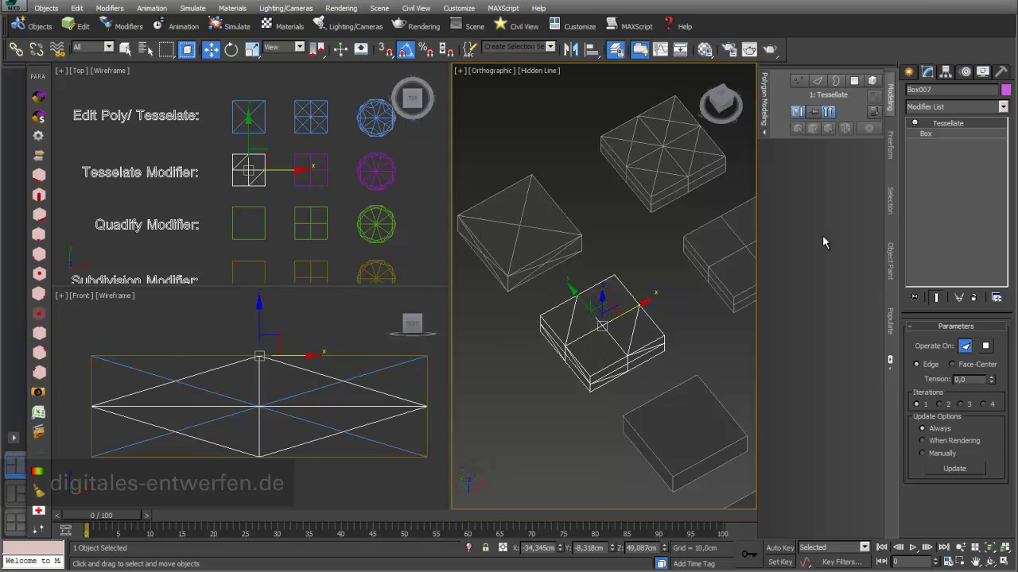
# Try 2 and 3 iterations on the box's faces, and tessellate its polygons with 3 iterations of the Edge type.
pyautogui.click(939, 405)
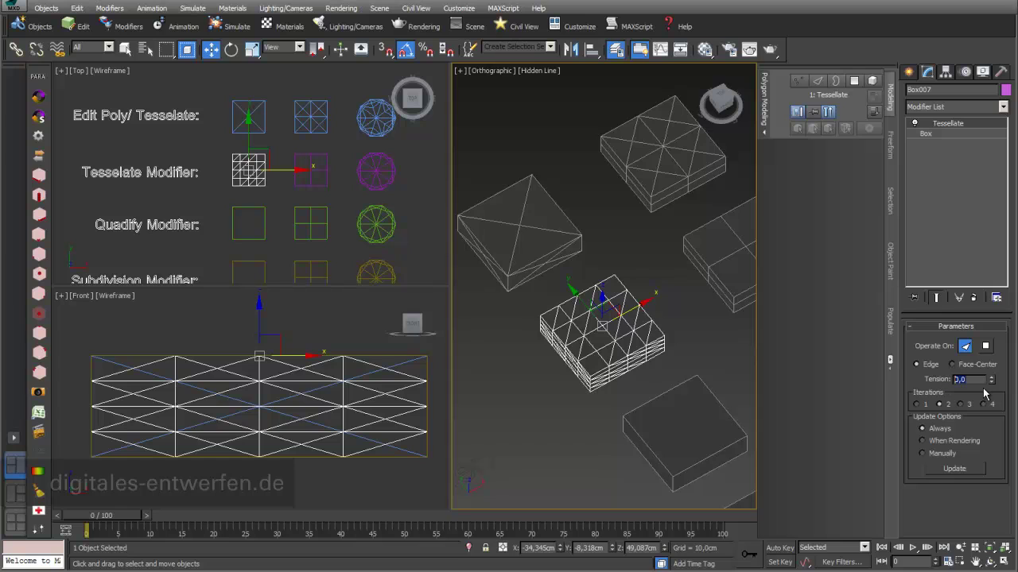
pyautogui.click(962, 404)
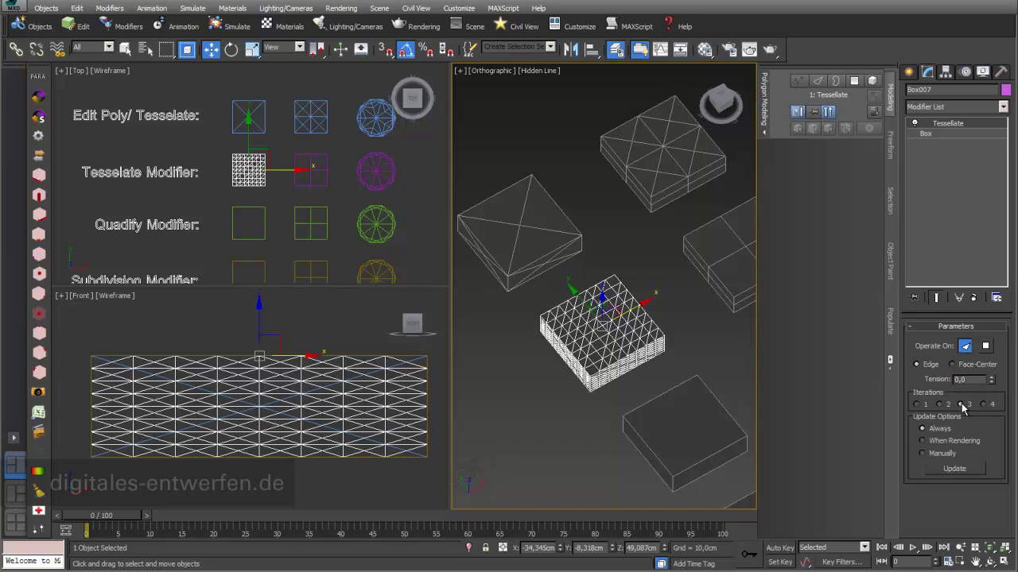
pyautogui.click(939, 405)
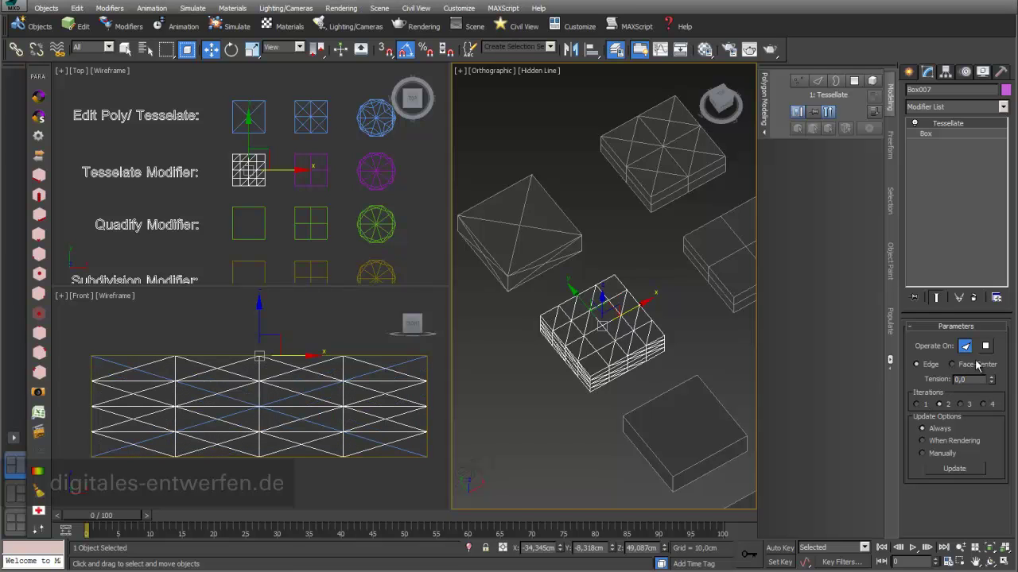
pyautogui.click(986, 345)
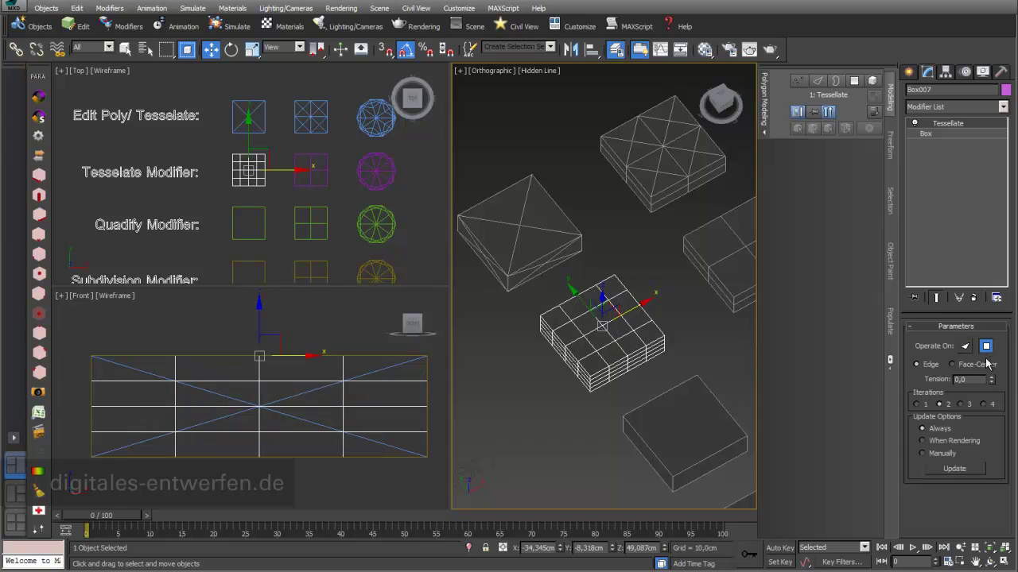
pyautogui.click(960, 405)
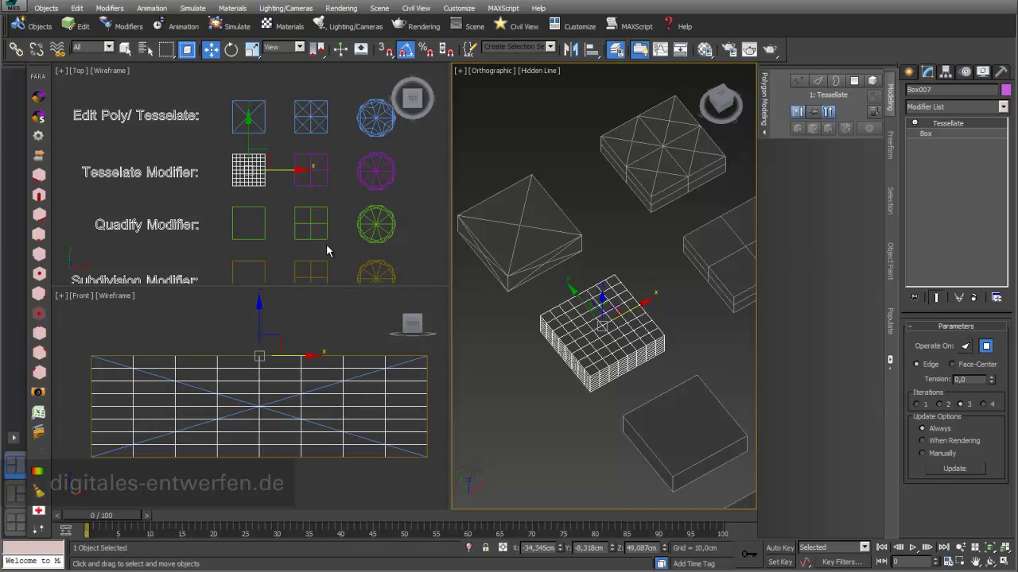
# Add a Tessellate modifier above Edit Poly on the purple geosphere in the Tesselate Modifier row.
pyautogui.click(319, 186)
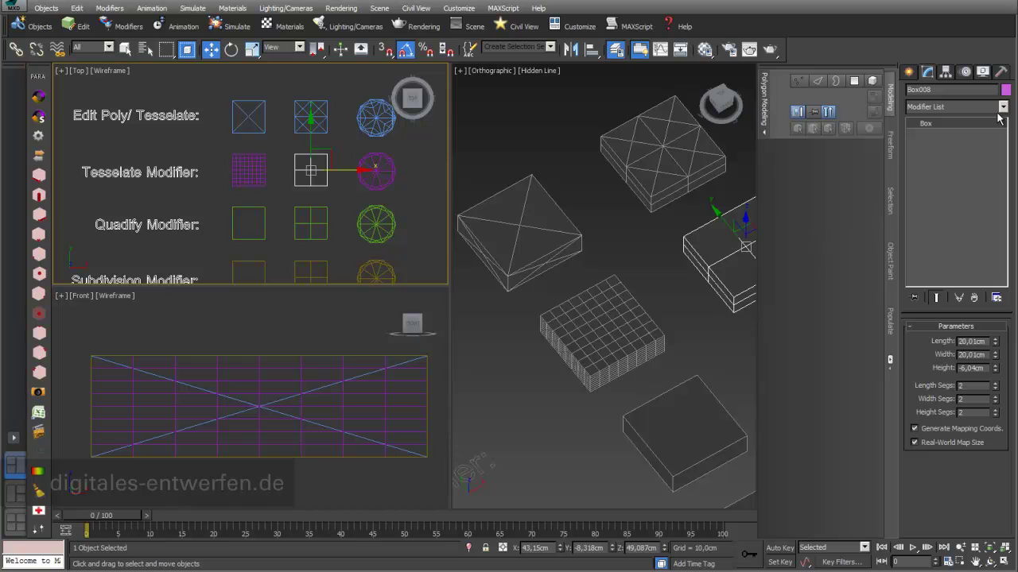
pyautogui.click(385, 185)
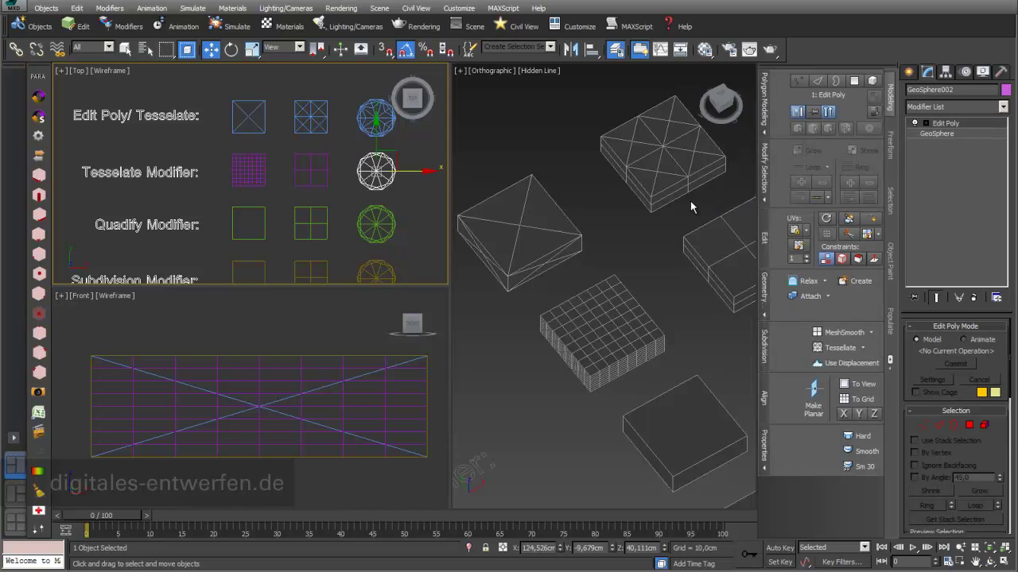
pyautogui.moveTo(704, 278); pyautogui.dragTo(490, 324, button='middle')
pyautogui.scroll(4, 672, 282)
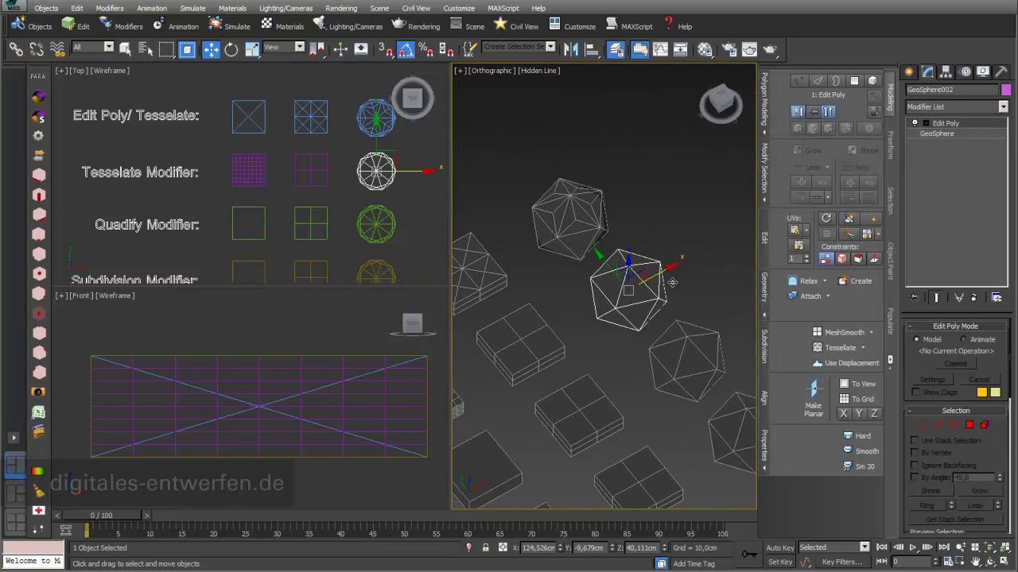
pyautogui.click(1004, 108)
pyautogui.scroll(-10, 954, 318)
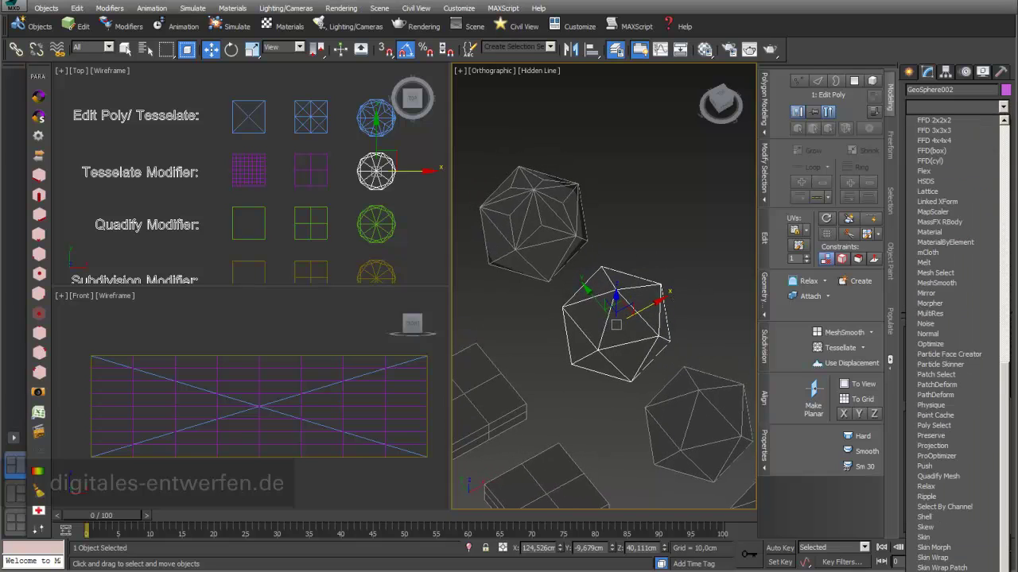
pyautogui.click(954, 524)
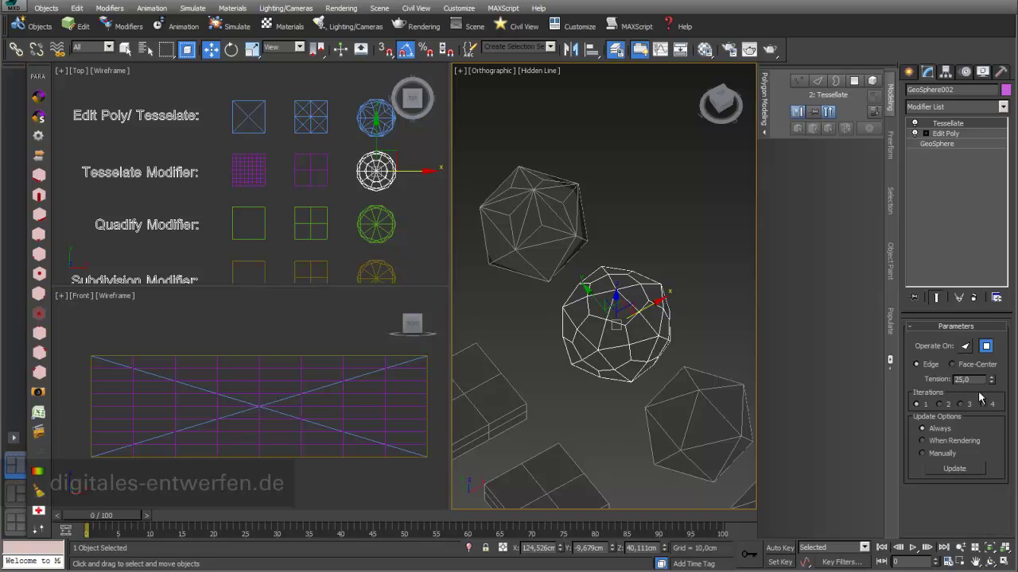
# Set the Tessellate tension of the purple geosphere to 0.
pyautogui.moveTo(970, 379); pyautogui.dragTo(936, 384)
pyautogui.write('0')
pyautogui.press('Return')
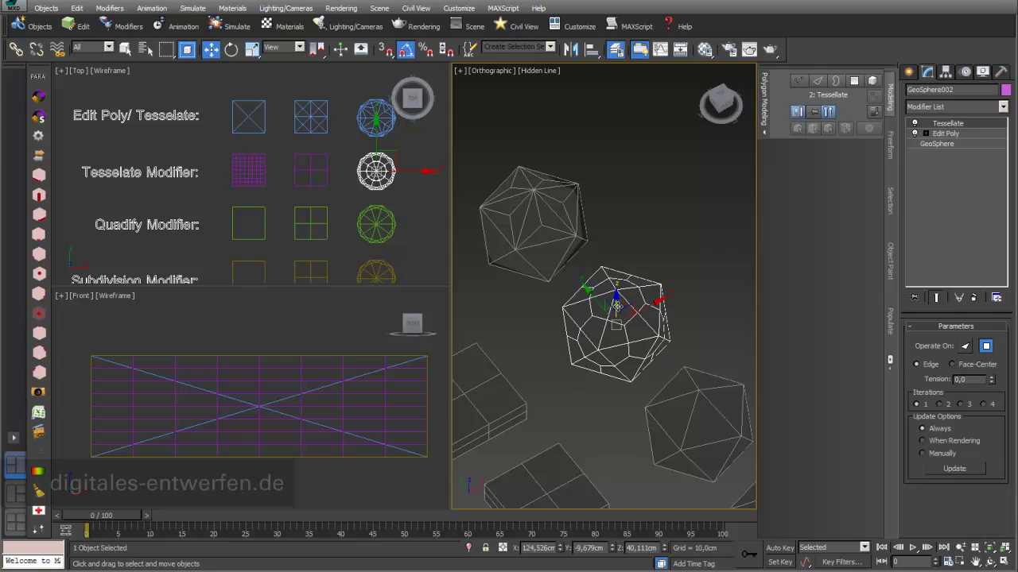
pyautogui.press('z')
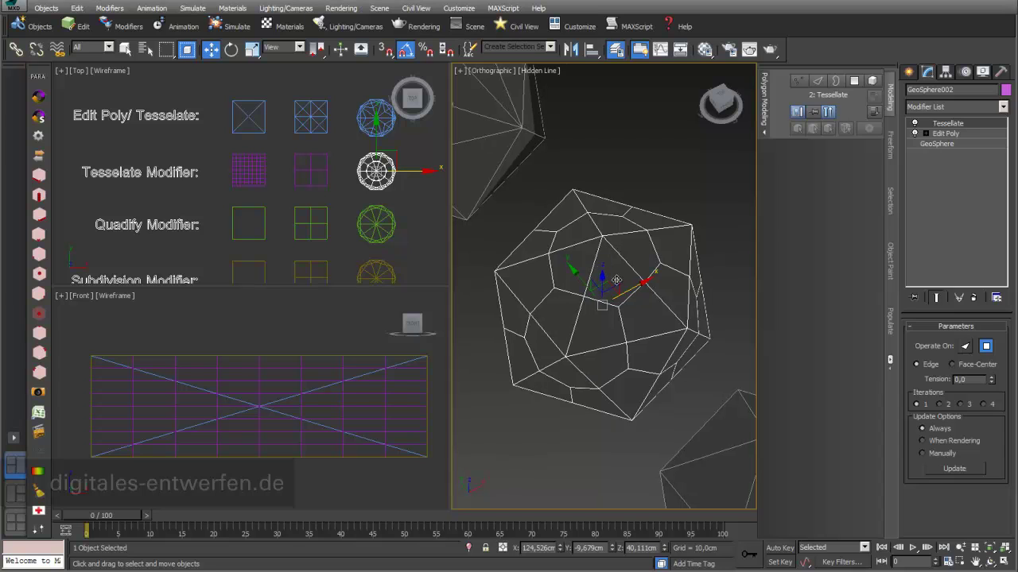
# Try the Face-Center type on the purple geosphere's polygons and faces, and set it to the Edge type on faces.
pyautogui.click(952, 364)
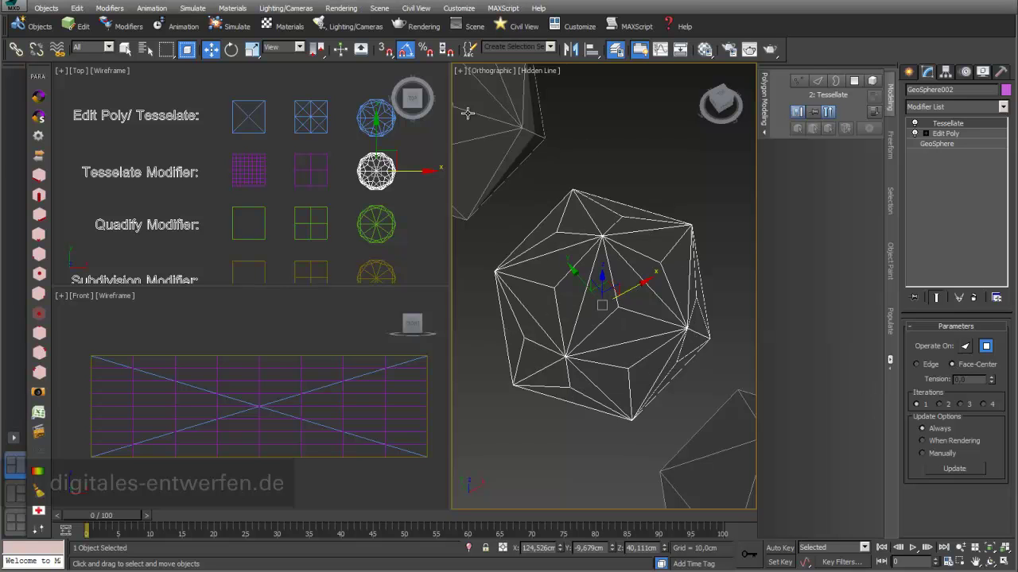
pyautogui.moveTo(390, 140); pyautogui.dragTo(398, 166, button='middle')
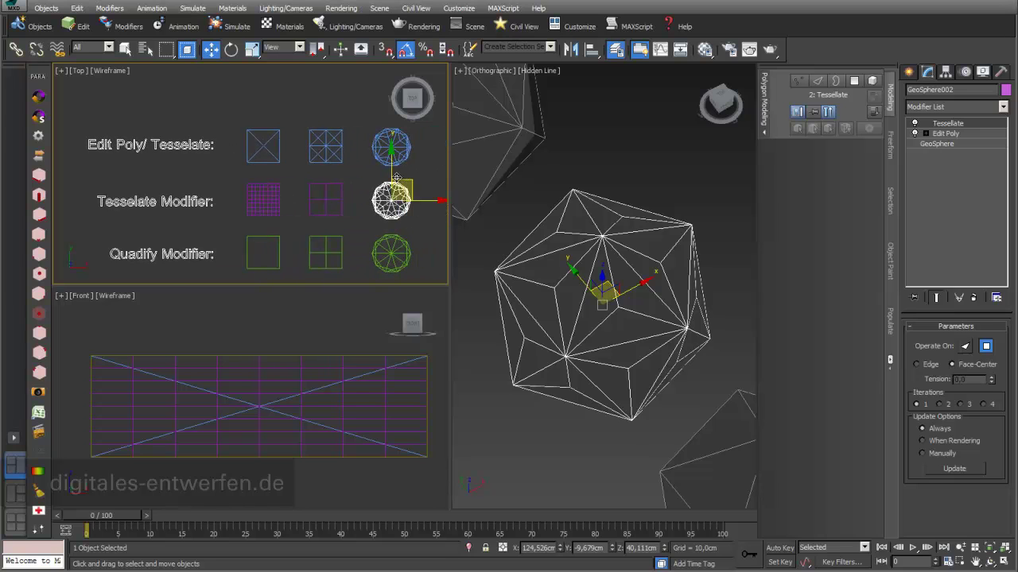
pyautogui.click(965, 346)
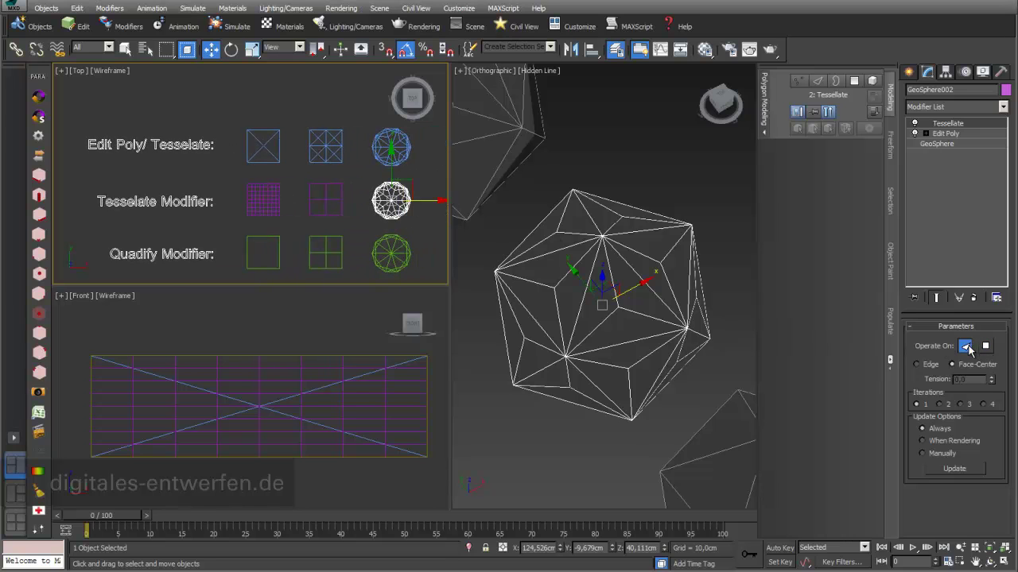
pyautogui.click(917, 365)
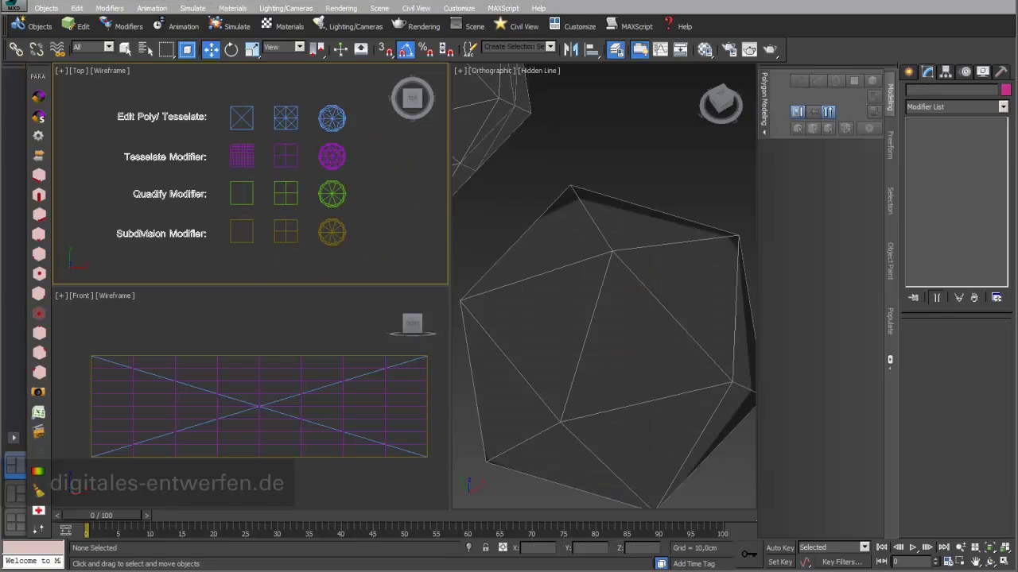
# Add a Quadify Mesh modifier to the first green box in the Quadify Modifier row.
pyautogui.click(246, 206)
pyautogui.scroll(2, 250, 200)
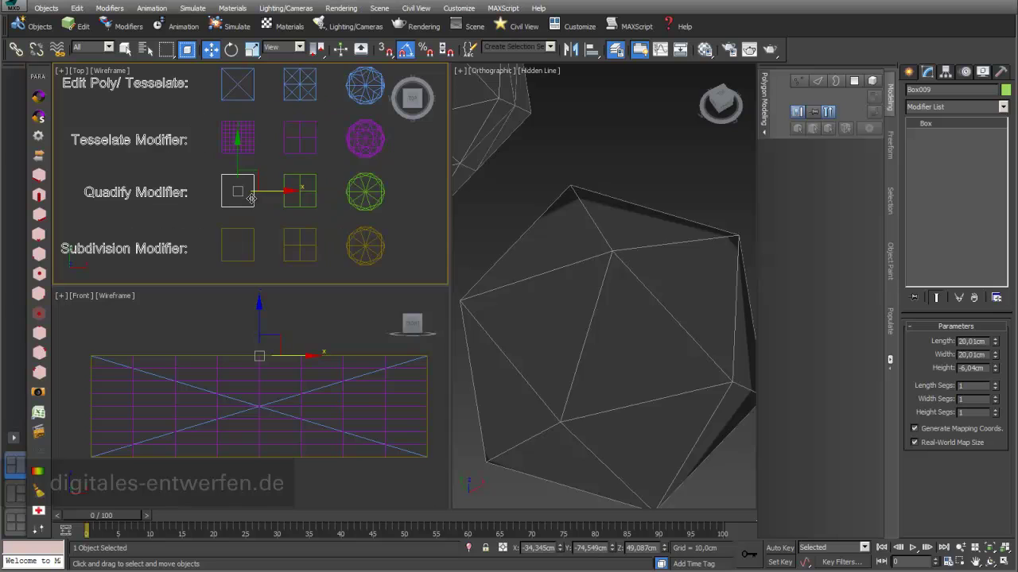
pyautogui.moveTo(250, 198); pyautogui.dragTo(276, 204, button='middle')
pyautogui.rightClick(552, 316)
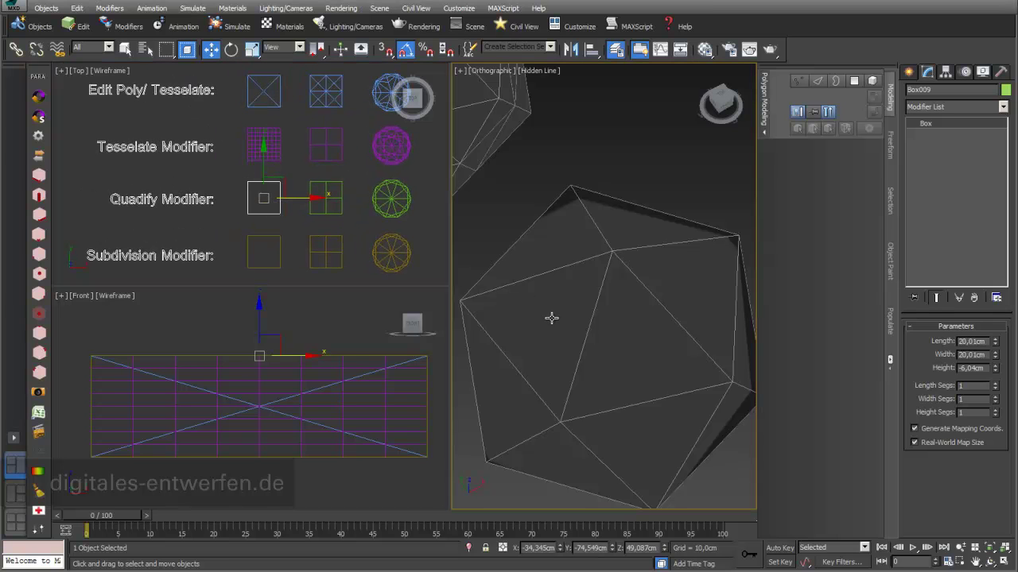
pyautogui.click(1004, 550)
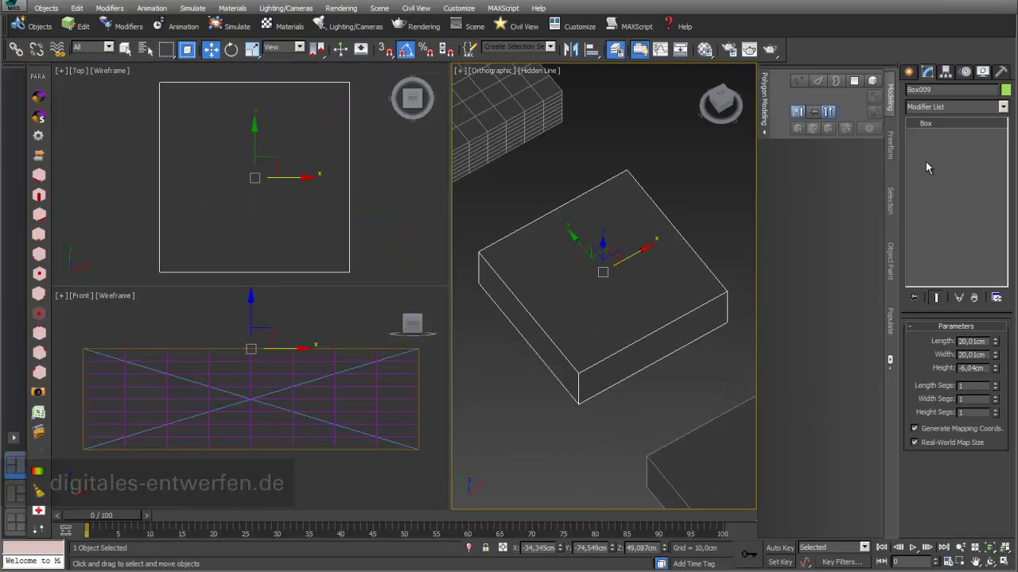
pyautogui.click(1003, 107)
pyautogui.moveTo(1004, 131); pyautogui.dragTo(1002, 373)
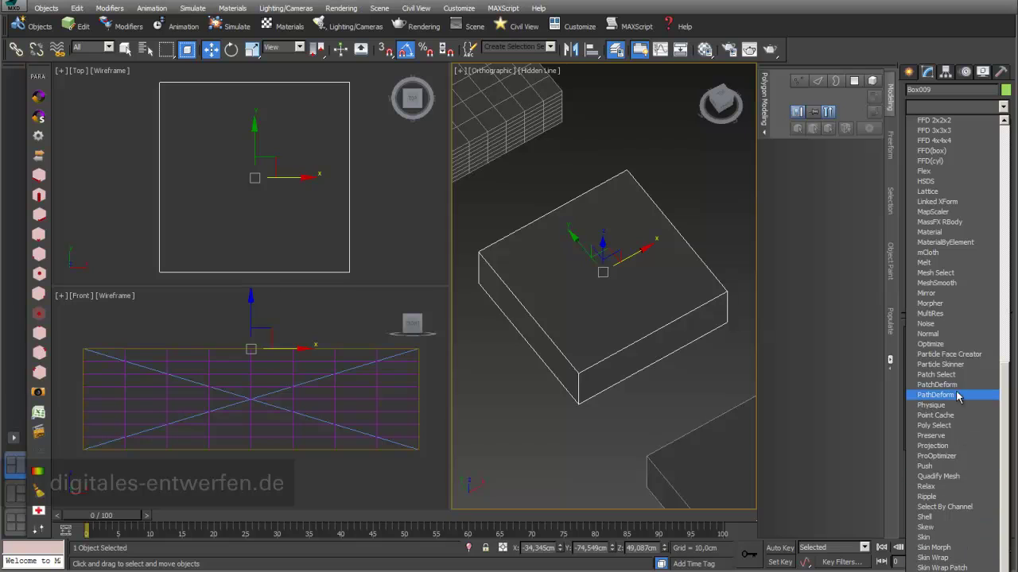
pyautogui.click(951, 478)
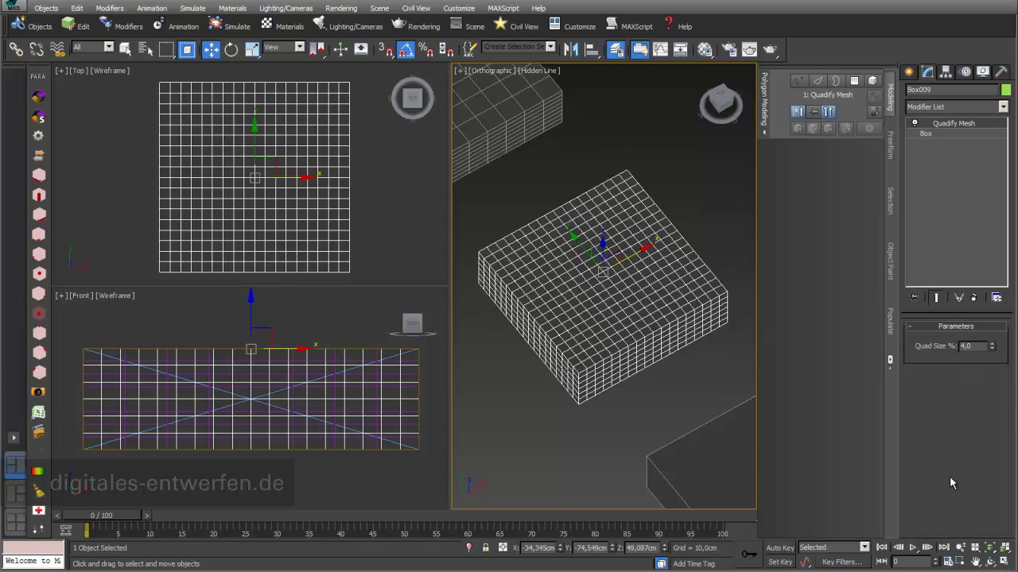
# Try a quad size of 1 % on the first green box in the Quadify Modifier row, and set it to 17 %.
pyautogui.moveTo(993, 348)
pyautogui.mouseDown()
pyautogui.moveTo(994, 324)
pyautogui.moveTo(983, 359)
pyautogui.mouseUp()
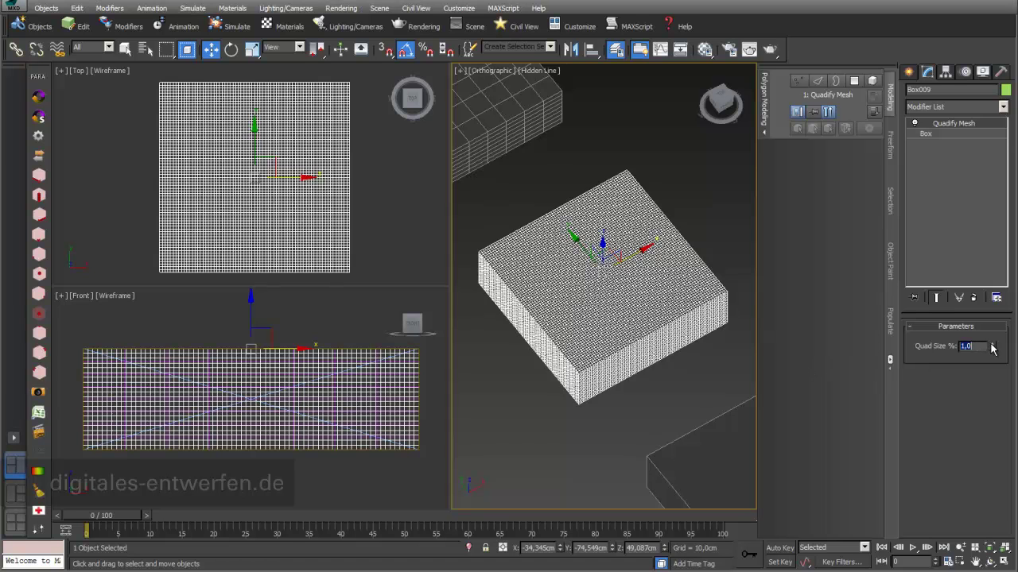
pyautogui.moveTo(992, 347); pyautogui.dragTo(989, 326)
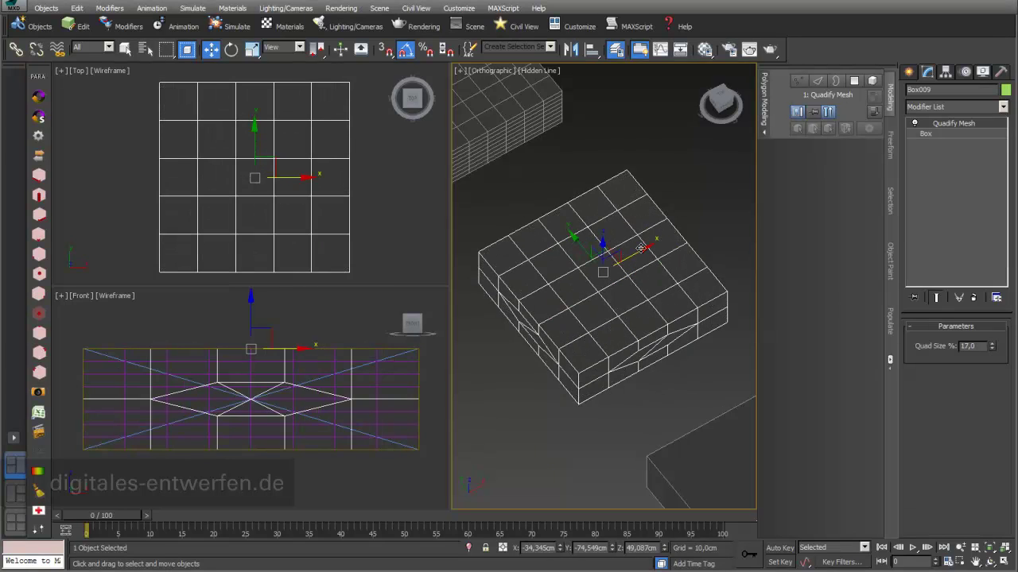
# Add a Quadify Mesh modifier to the green geosphere in the Quadify Modifier row.
pyautogui.scroll(-4, 330, 190)
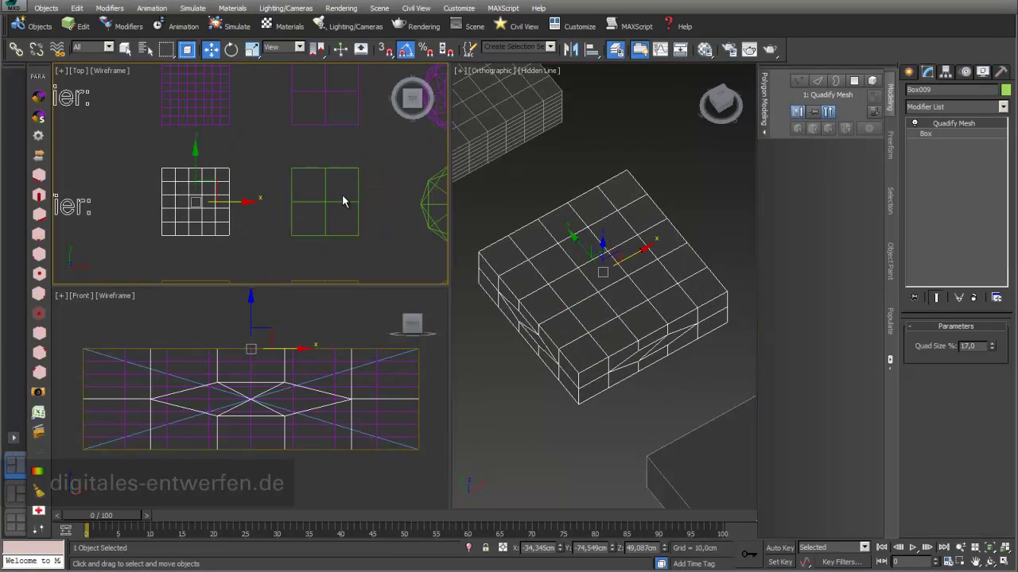
pyautogui.moveTo(345, 200); pyautogui.dragTo(256, 198, button='middle')
pyautogui.click(358, 224)
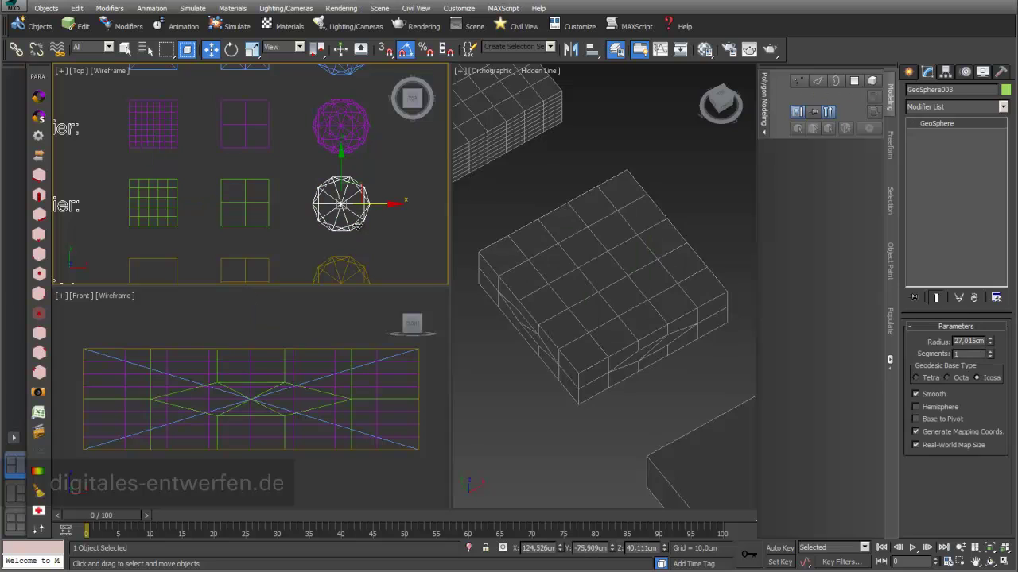
pyautogui.click(990, 548)
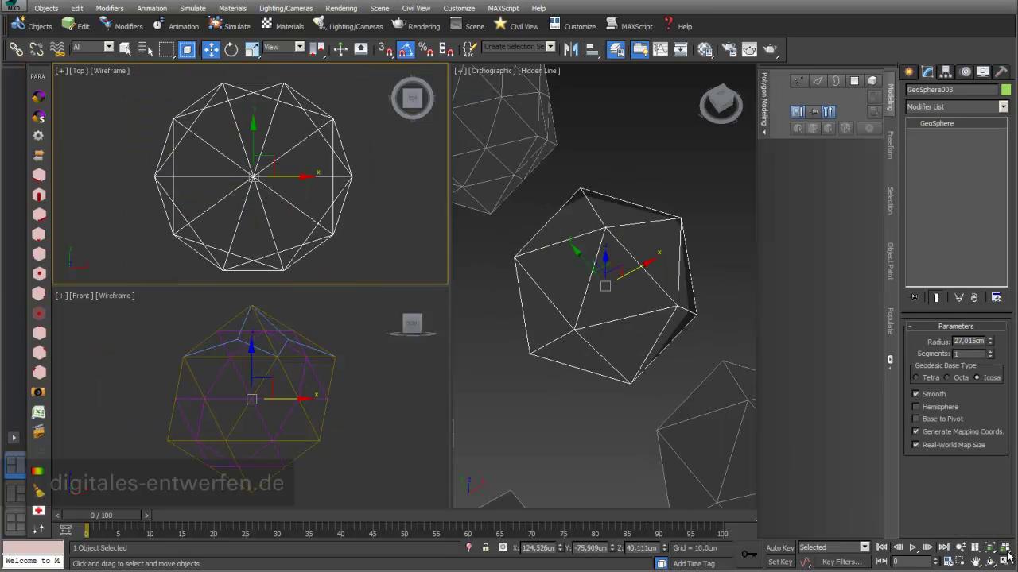
pyautogui.scroll(2, 633, 253)
pyautogui.scroll(-2, 632, 254)
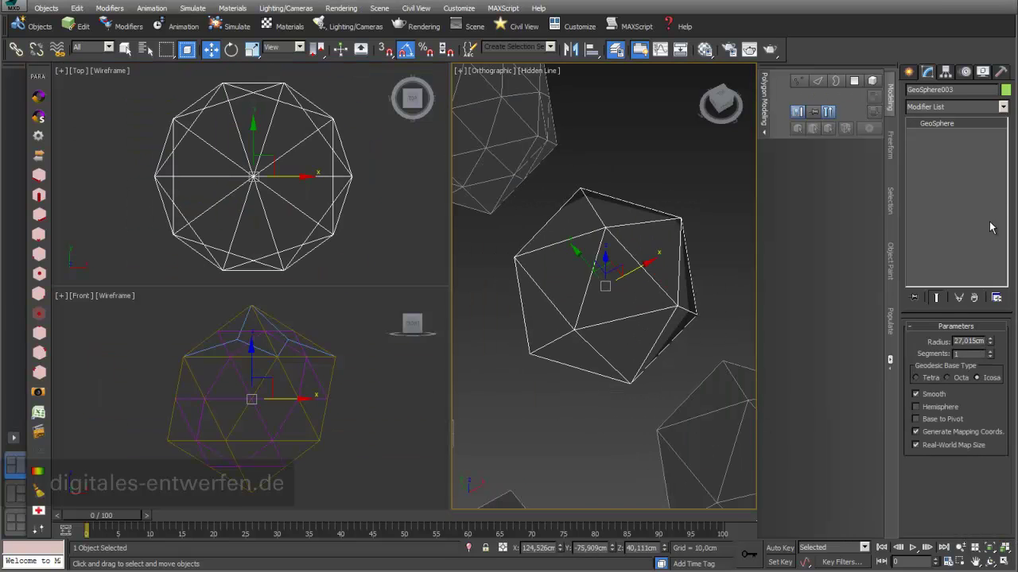
pyautogui.click(1002, 108)
pyautogui.moveTo(1007, 137); pyautogui.dragTo(1008, 284)
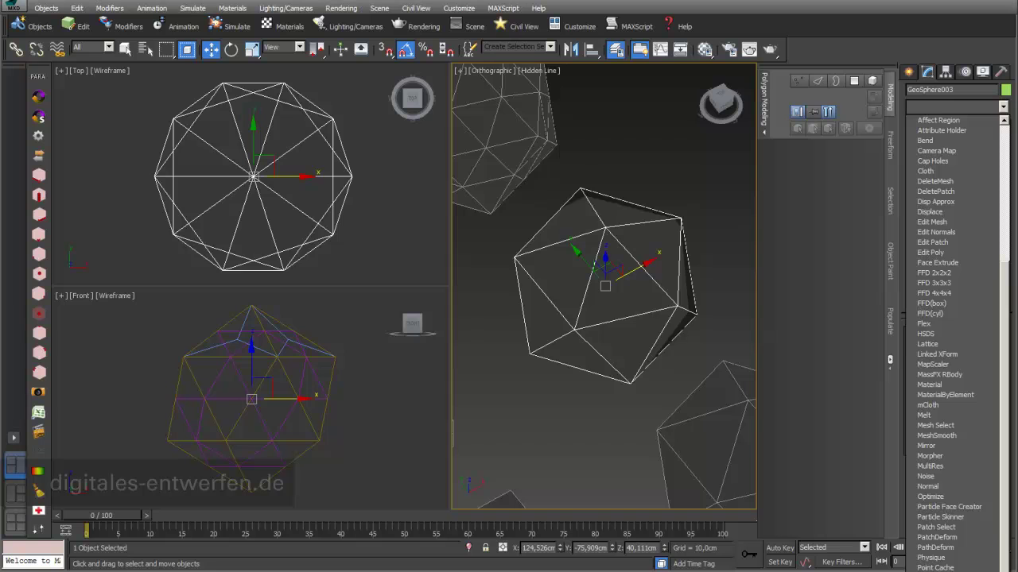
pyautogui.press('q')
pyautogui.press('Return')
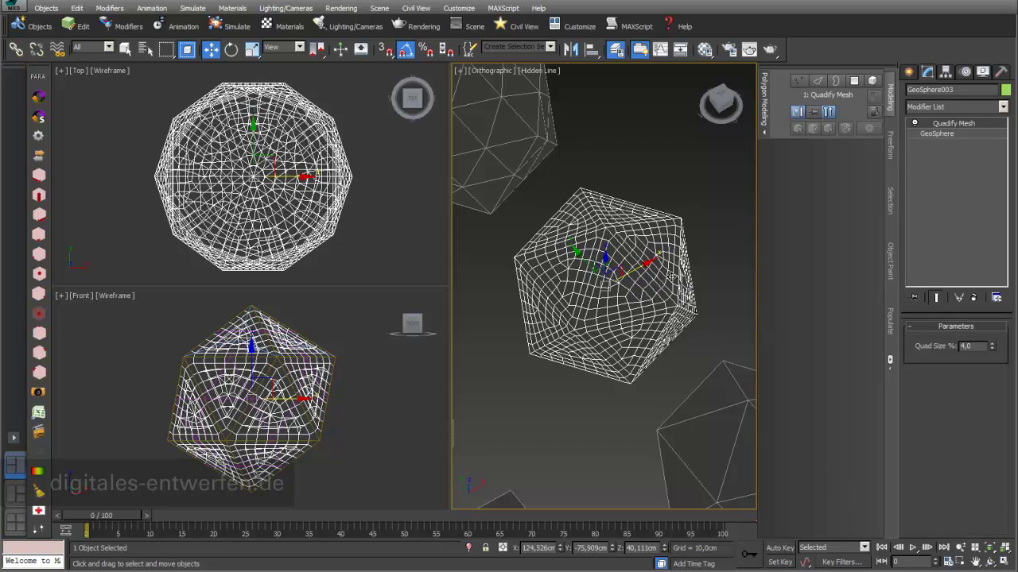
# Set the green geosphere's quad size to 13 % and switch Quadify Mesh off and on again to compare the meshes.
pyautogui.scroll(3, 674, 278)
pyautogui.scroll(4, 709, 283)
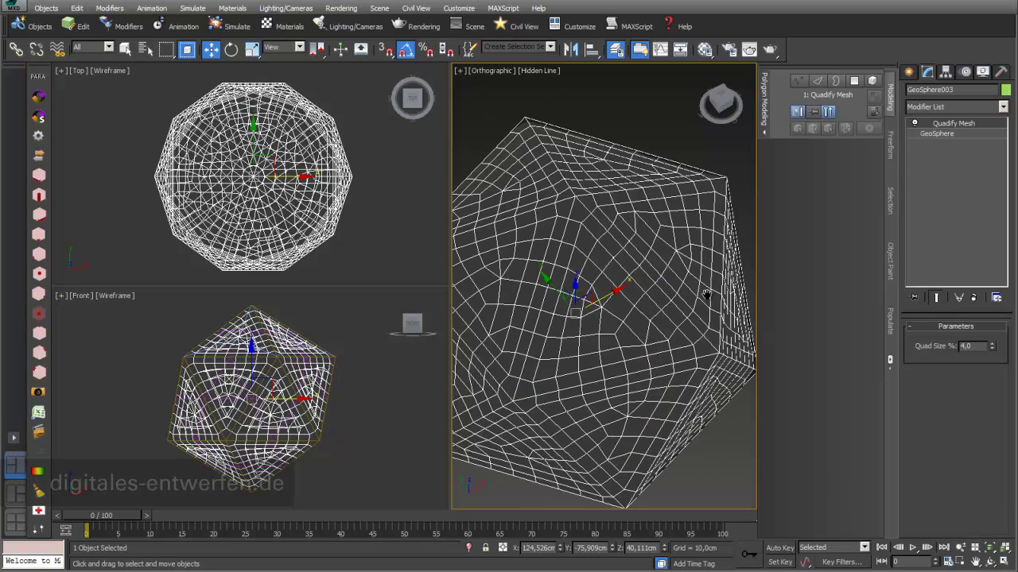
pyautogui.moveTo(992, 346); pyautogui.dragTo(992, 332)
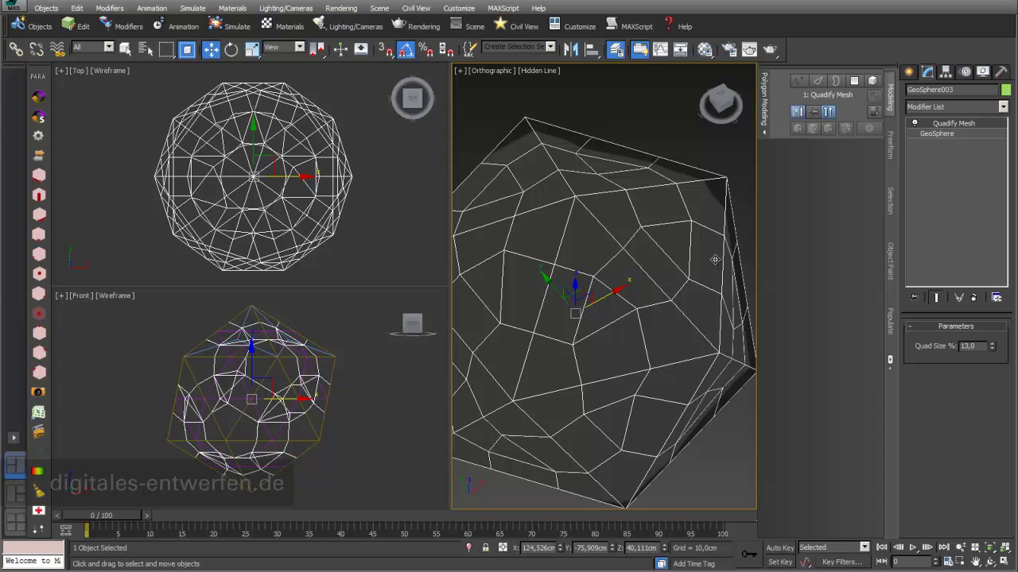
pyautogui.click(914, 124)
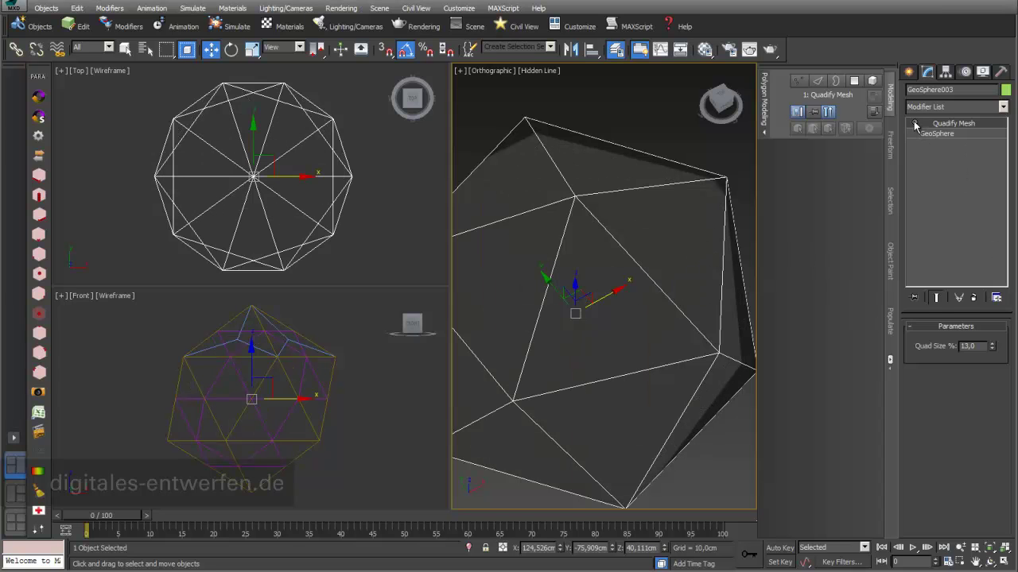
pyautogui.click(915, 124)
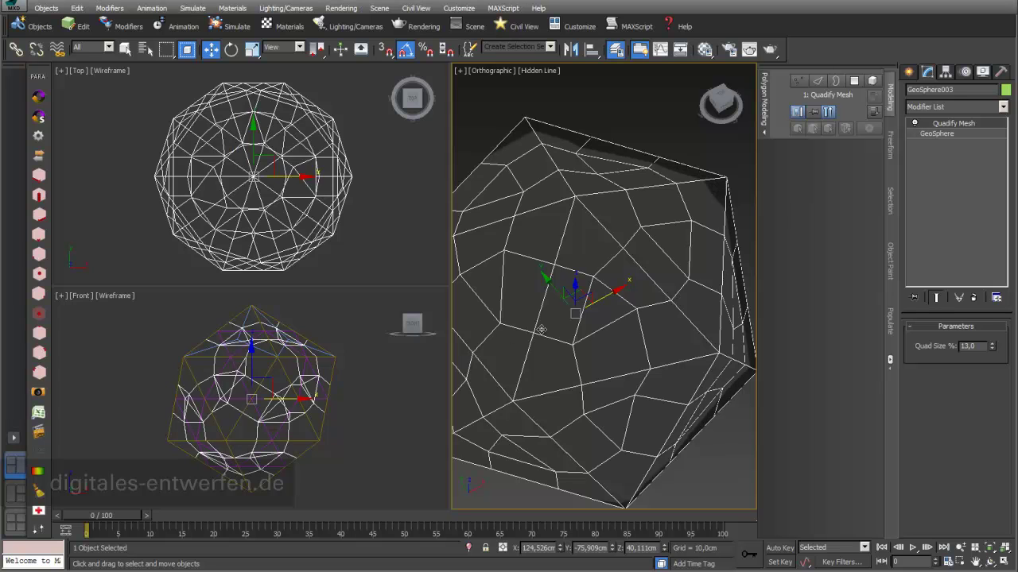
pyautogui.scroll(-3, 622, 283)
pyautogui.moveTo(633, 305); pyautogui.dragTo(660, 323, button='middle')
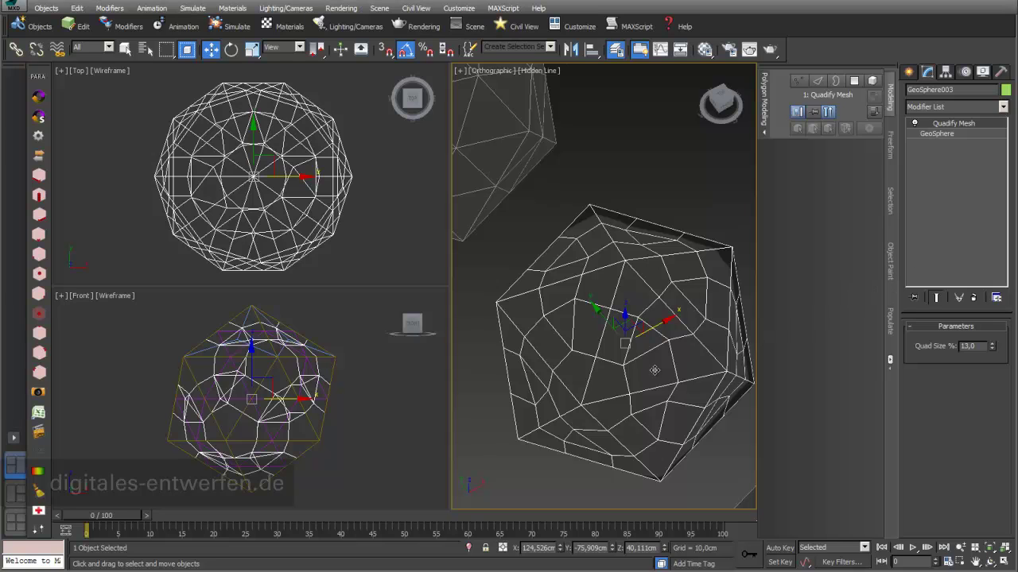
# Insert an Edit Poly modifier between the GeoSphere base and Quadify Mesh, and toggle the end result display to compare.
pyautogui.click(939, 134)
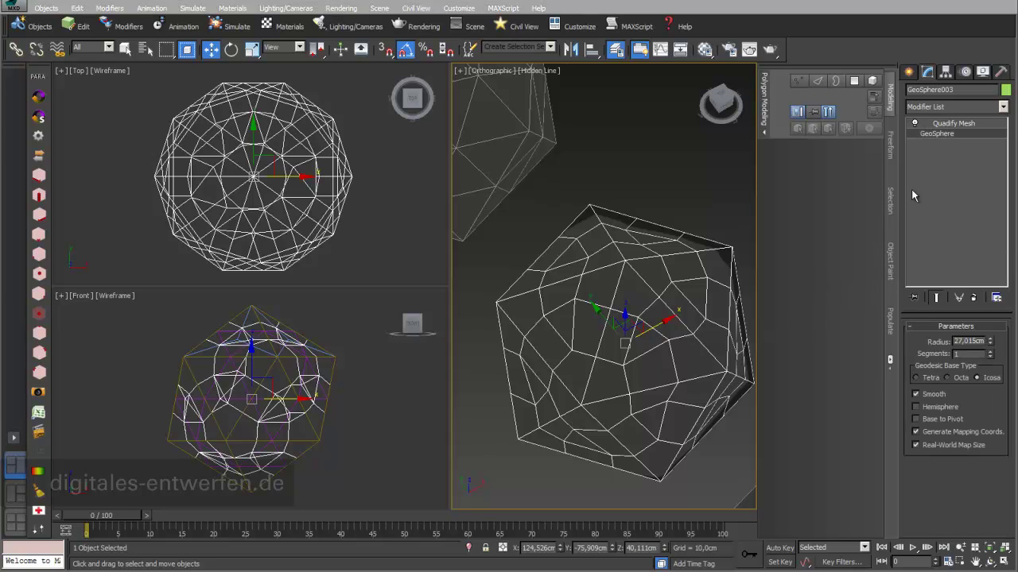
pyautogui.click(1004, 108)
pyautogui.scroll(-2, 1004, 159)
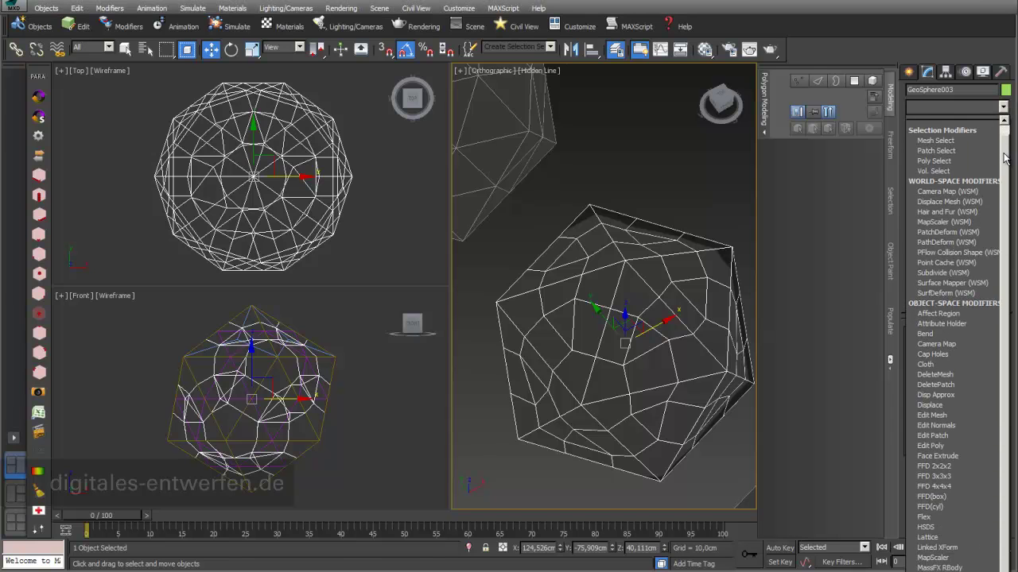
pyautogui.scroll(-2, 1004, 185)
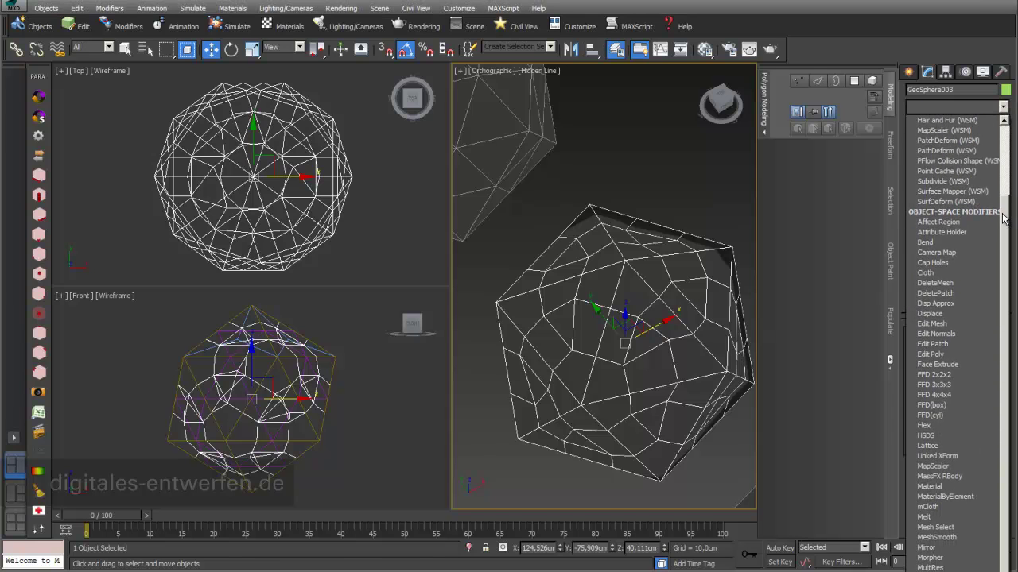
pyautogui.click(934, 352)
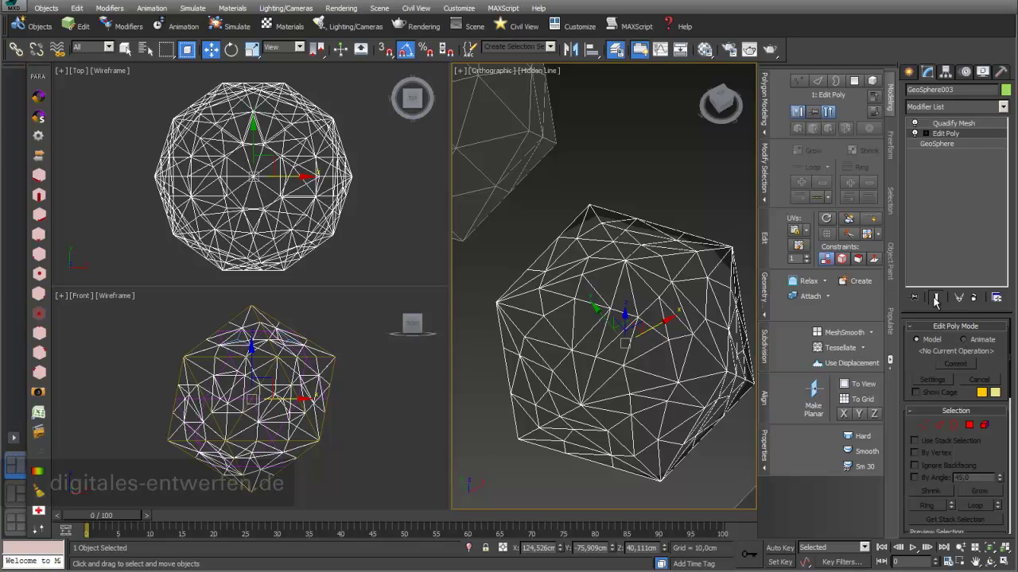
pyautogui.click(936, 299)
pyautogui.click(936, 299)
# Insert an Edit Mesh modifier between Edit Poly and Quadify Mesh on the green geosphere, and show the end result.
pyautogui.click(1003, 108)
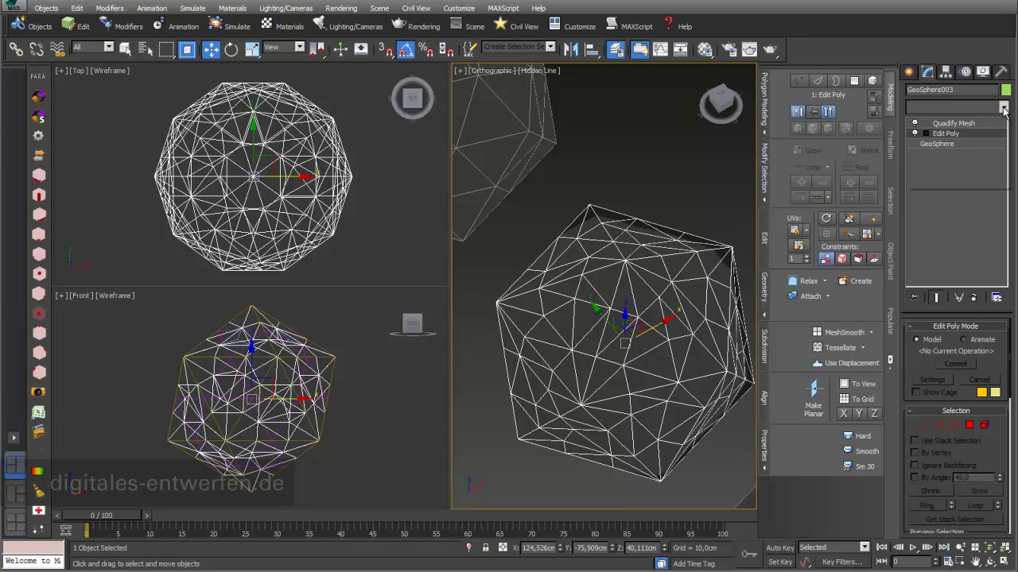
pyautogui.scroll(-5, 999, 238)
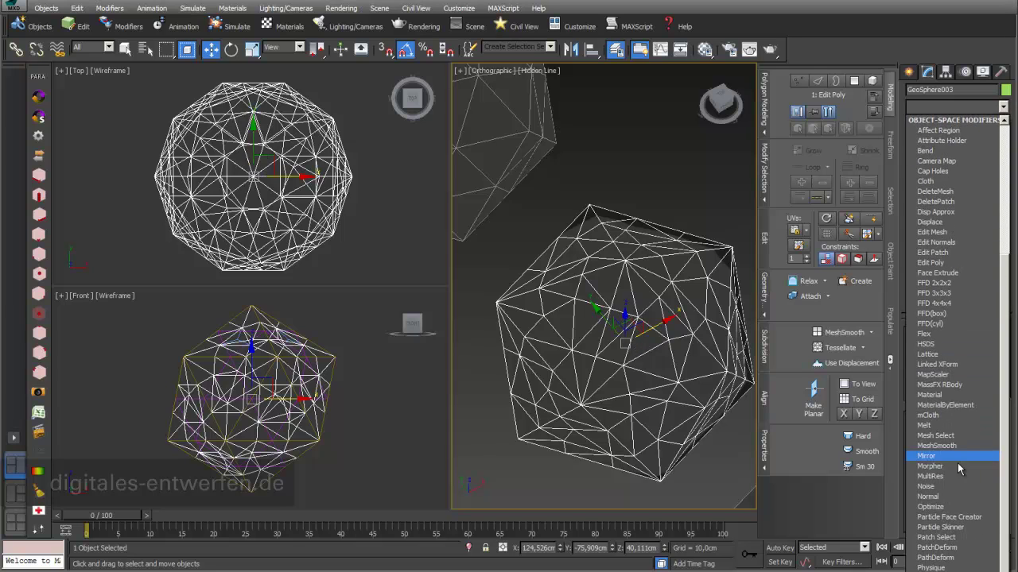
pyautogui.click(946, 231)
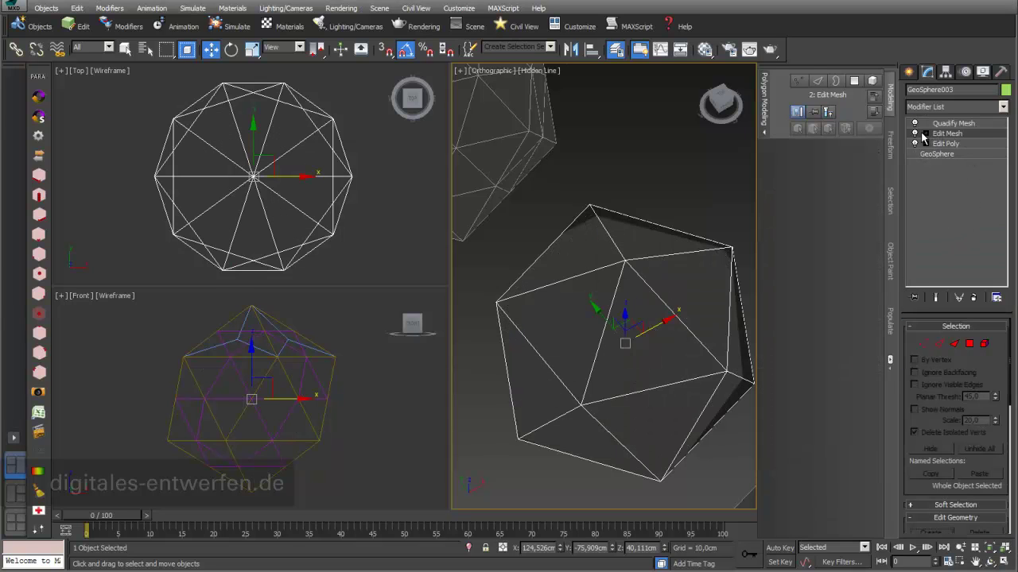
pyautogui.click(937, 298)
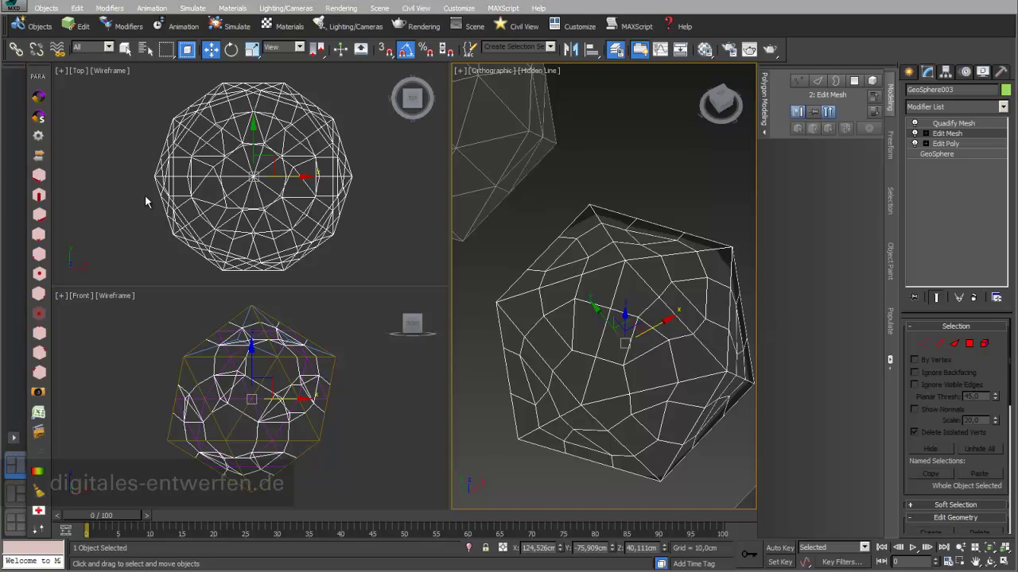
# Add a Subdivide (WSM) modifier to the first yellow box in the Subdivision Modifier row.
pyautogui.scroll(-3, 148, 199)
pyautogui.moveTo(334, 191); pyautogui.dragTo(417, 139, button='middle')
pyautogui.scroll(-4, 334, 200)
pyautogui.moveTo(333, 199); pyautogui.dragTo(311, 201, button='middle')
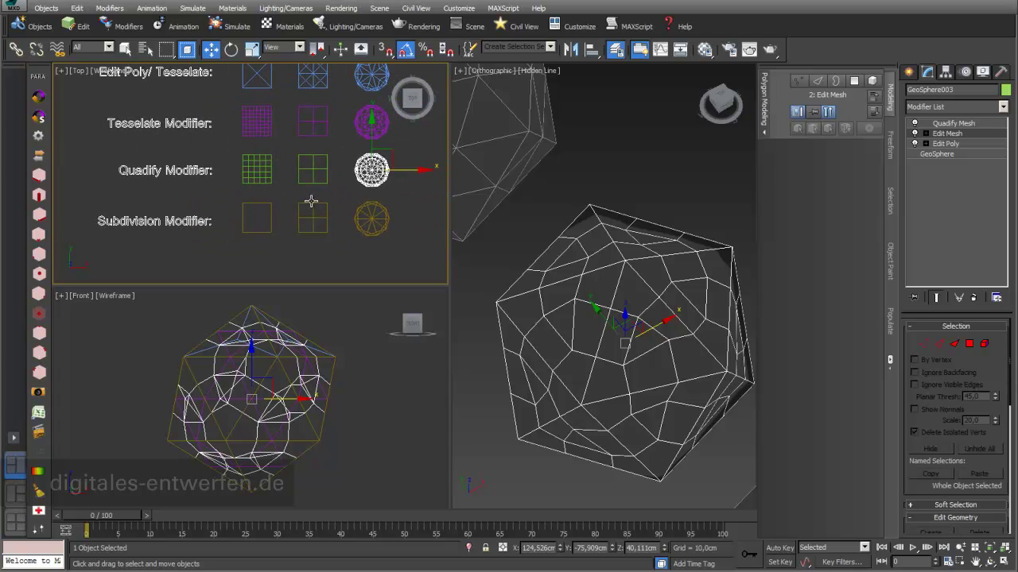
pyautogui.click(267, 232)
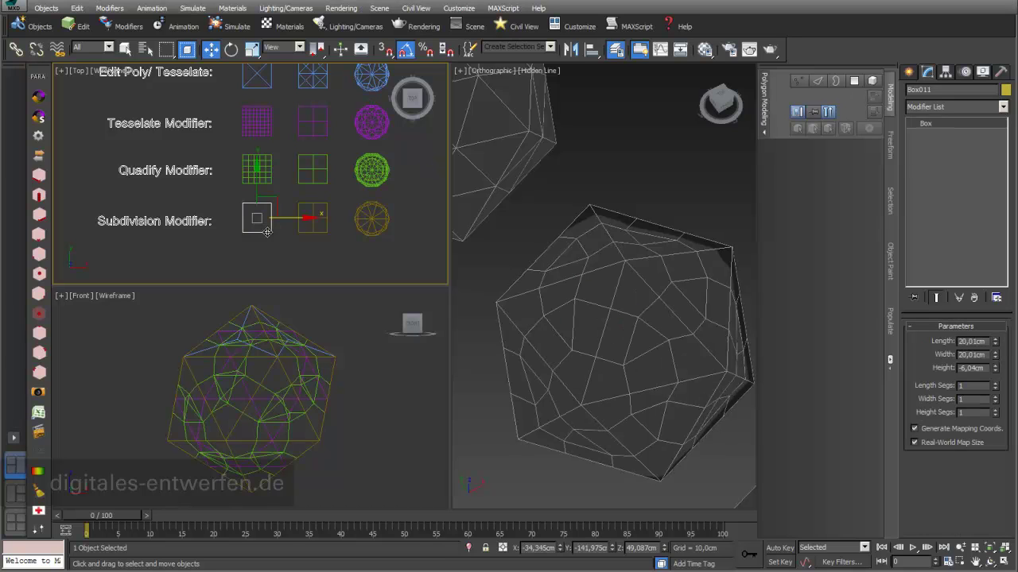
pyautogui.click(1005, 549)
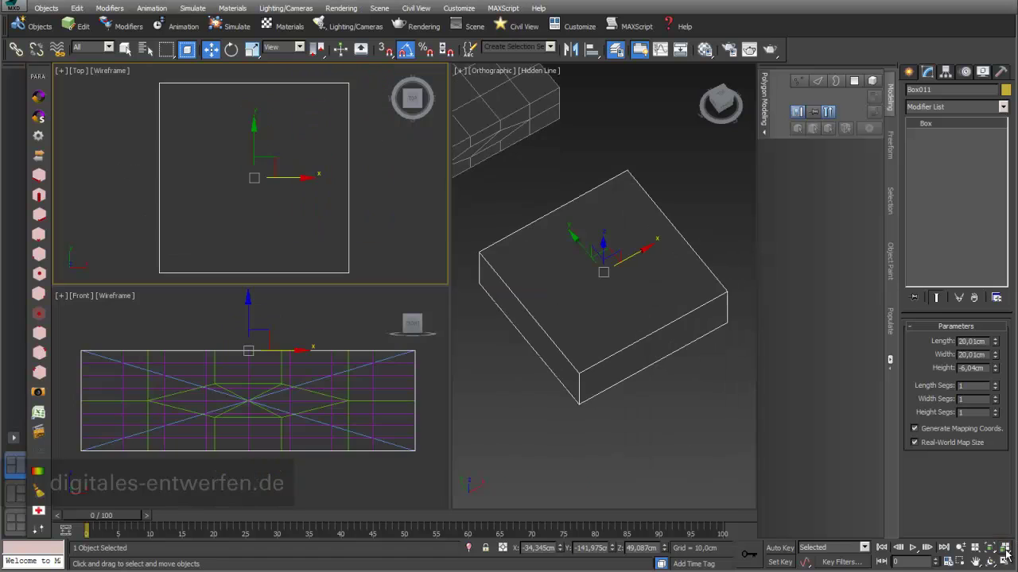
pyautogui.scroll(-3, 646, 318)
pyautogui.moveTo(643, 321); pyautogui.dragTo(640, 344, button='middle')
pyautogui.scroll(3, 639, 342)
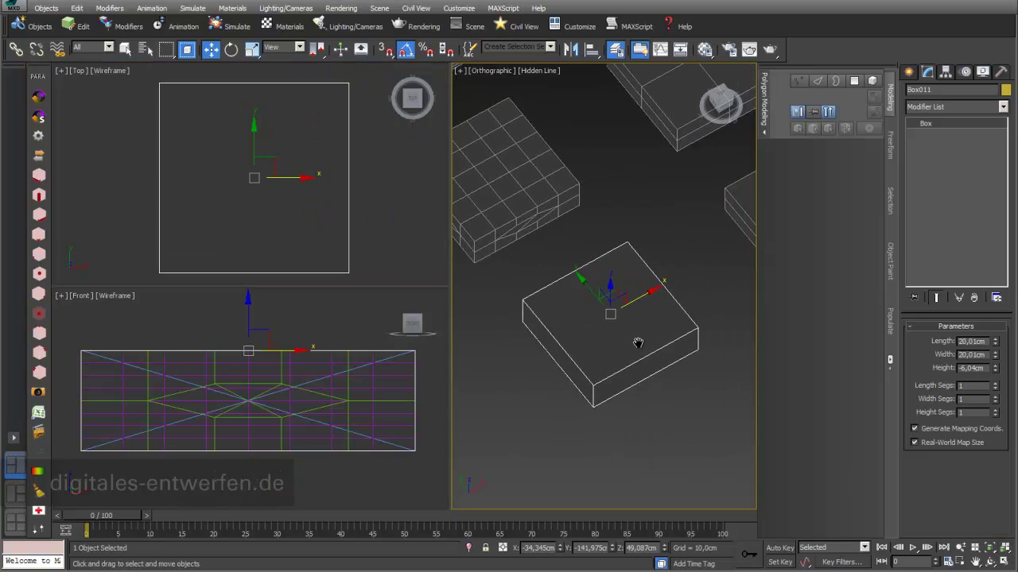
pyautogui.click(1003, 108)
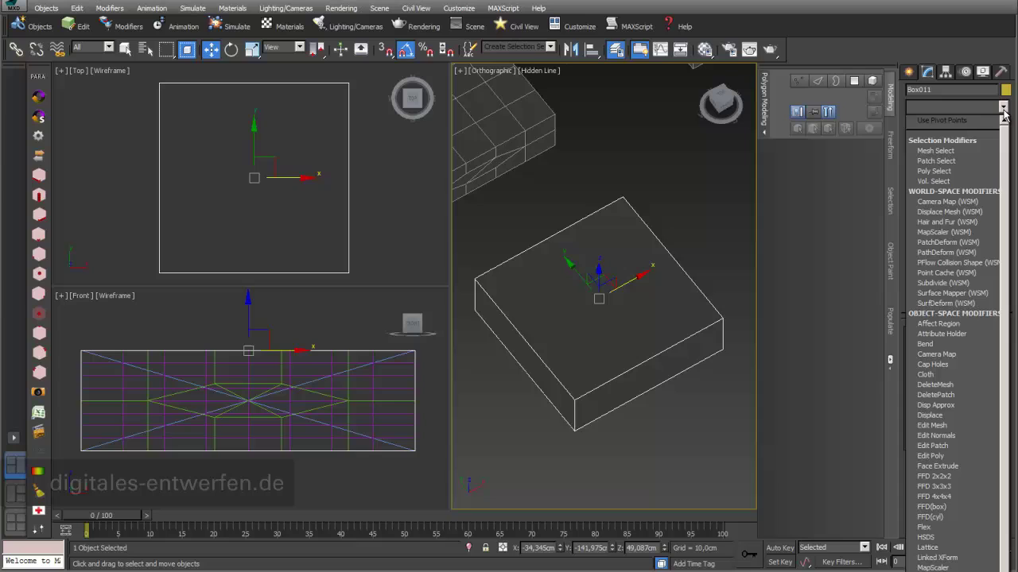
pyautogui.click(960, 283)
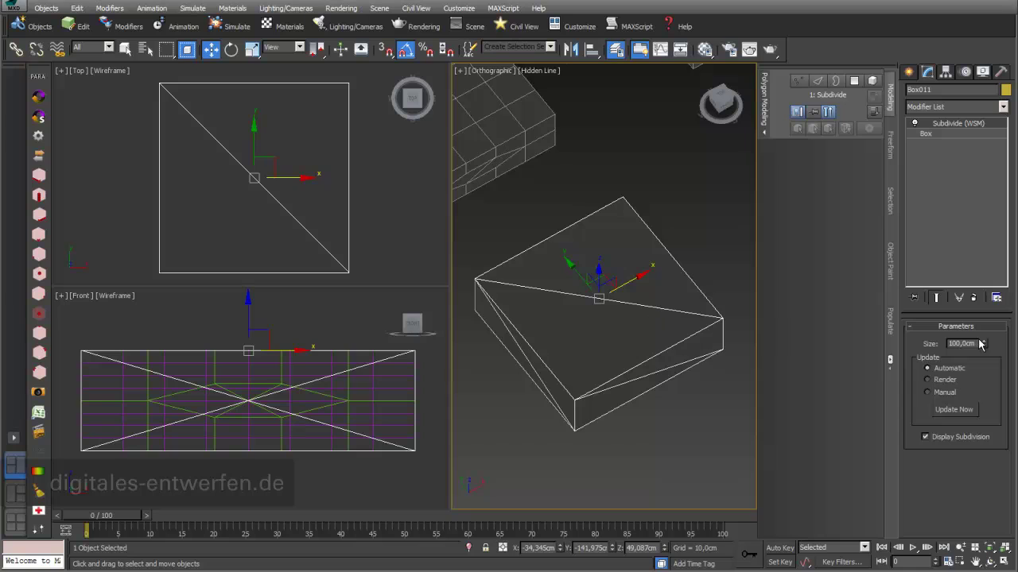
# Reduce the yellow box's Subdivide size to 12.09 cm.
pyautogui.moveTo(986, 352); pyautogui.dragTo(983, 392)
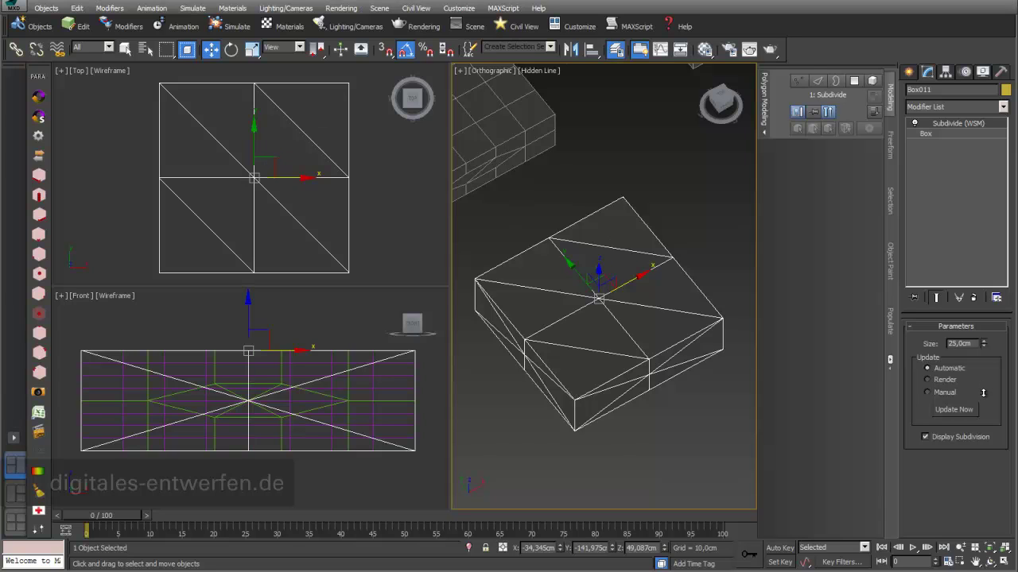
pyautogui.moveTo(984, 350); pyautogui.dragTo(985, 368)
pyautogui.click(984, 347)
pyautogui.click(984, 346)
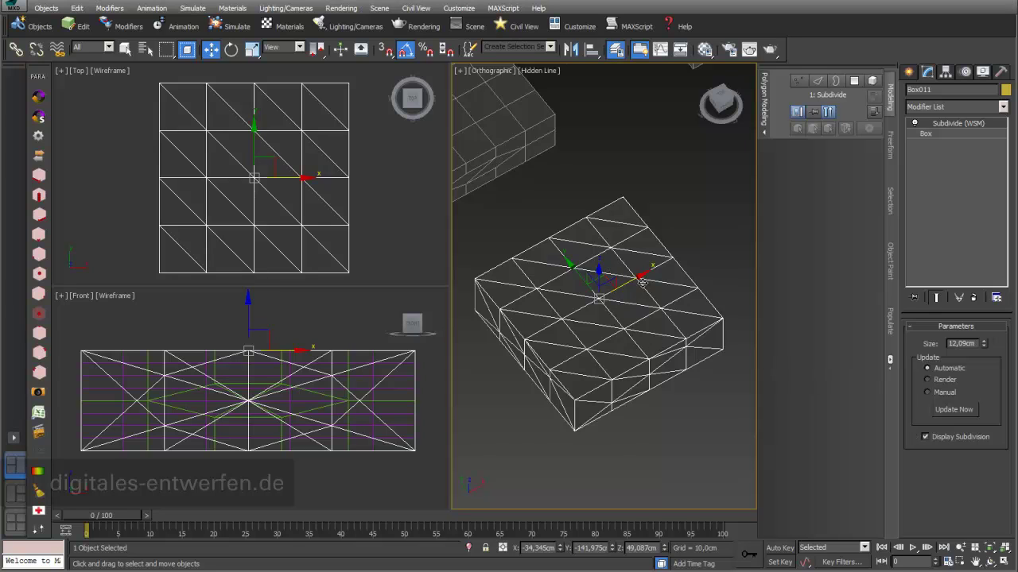
# Add a Subdivide (WSM) modifier above Edit Poly on the yellow geosphere in the Subdivision Modifier row and set its size to 8 cm.
pyautogui.moveTo(618, 257); pyautogui.dragTo(457, 413, button='middle')
pyautogui.scroll(-3, 556, 349)
pyautogui.click(653, 322)
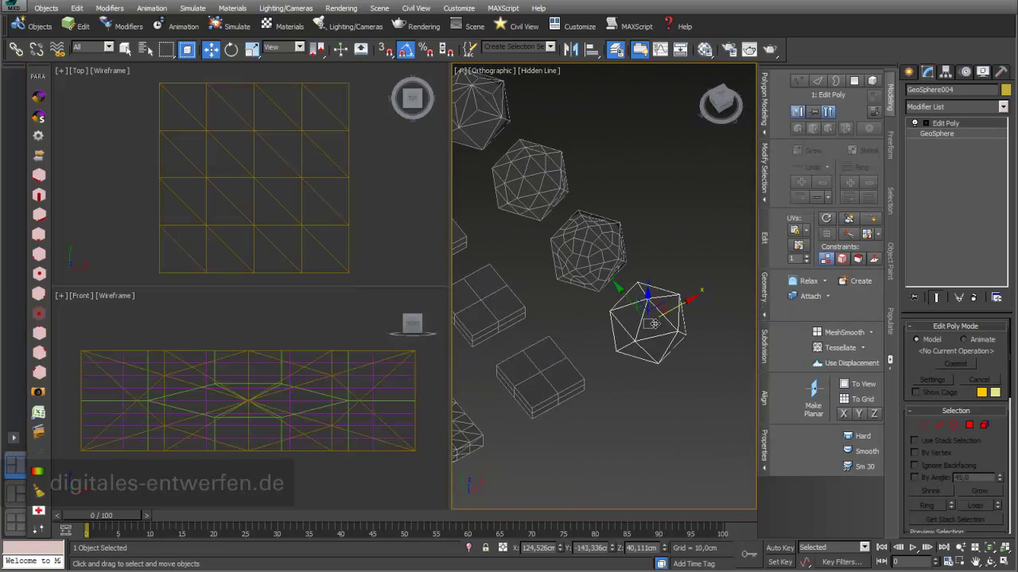
pyautogui.click(1003, 107)
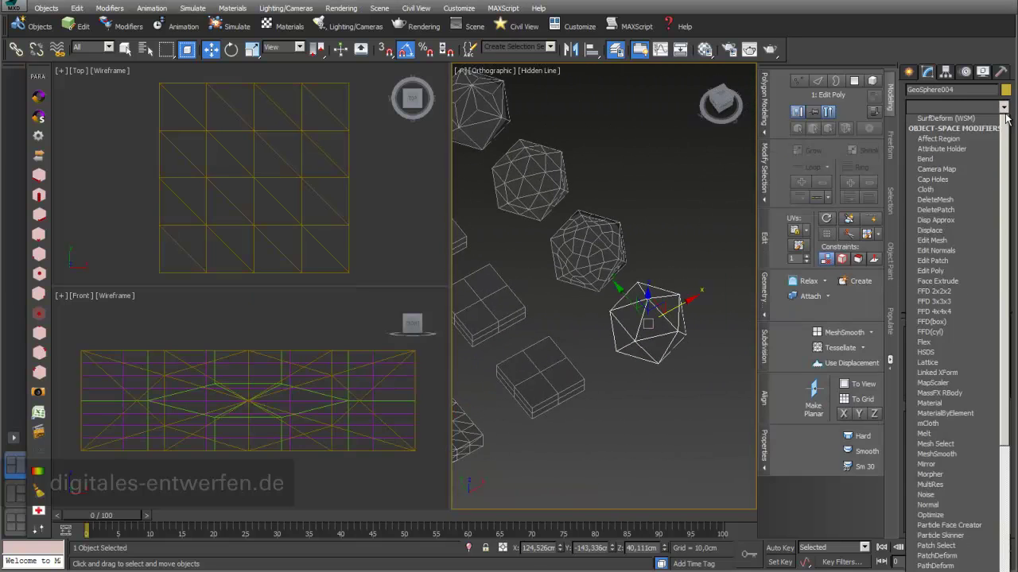
pyautogui.scroll(-1, 1004, 159)
pyautogui.scroll(-5, 1003, 159)
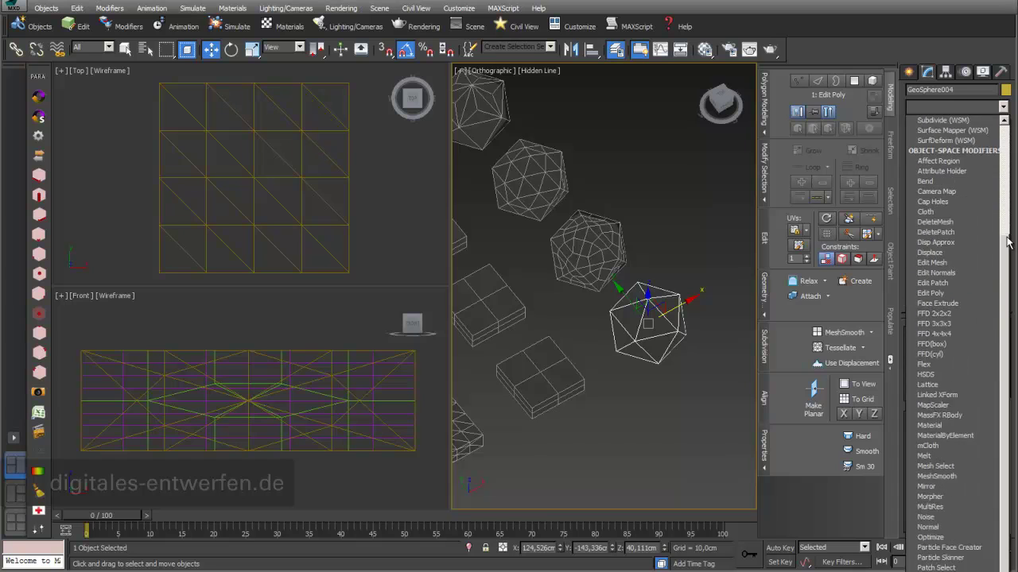
pyautogui.scroll(4, 985, 222)
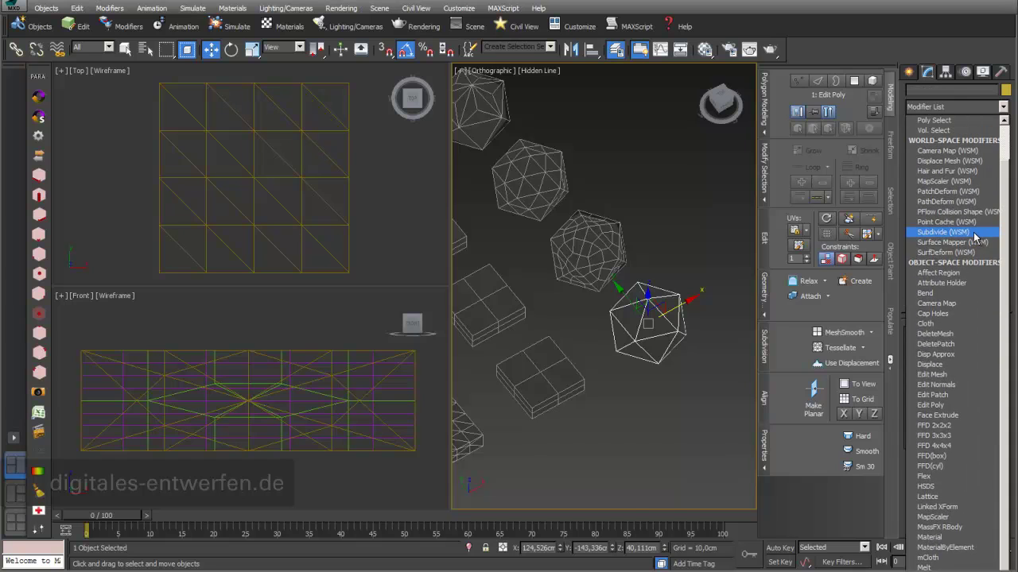
pyautogui.click(974, 232)
pyautogui.moveTo(657, 321); pyautogui.dragTo(604, 336, button='middle')
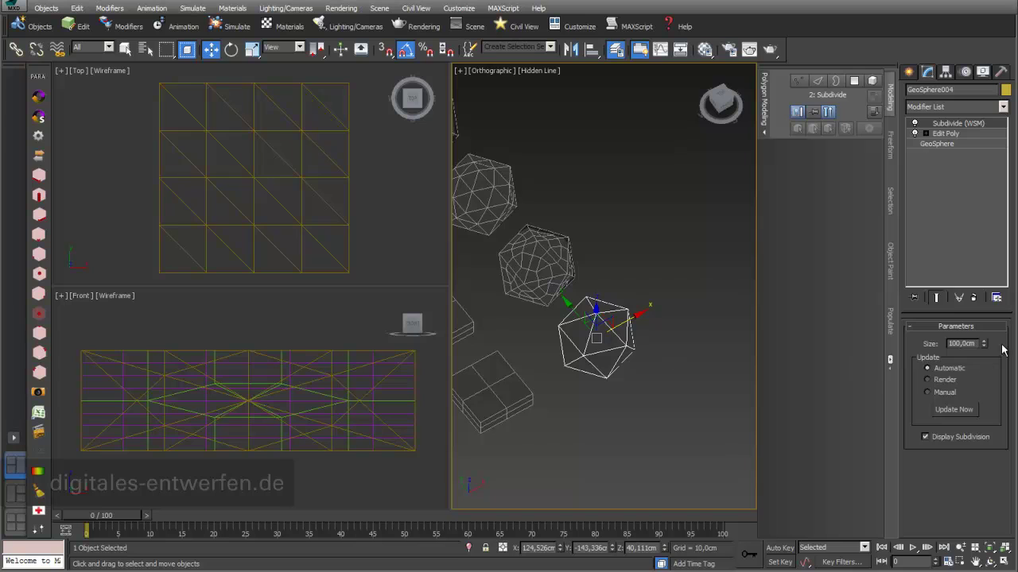
pyautogui.moveTo(984, 348); pyautogui.dragTo(982, 403)
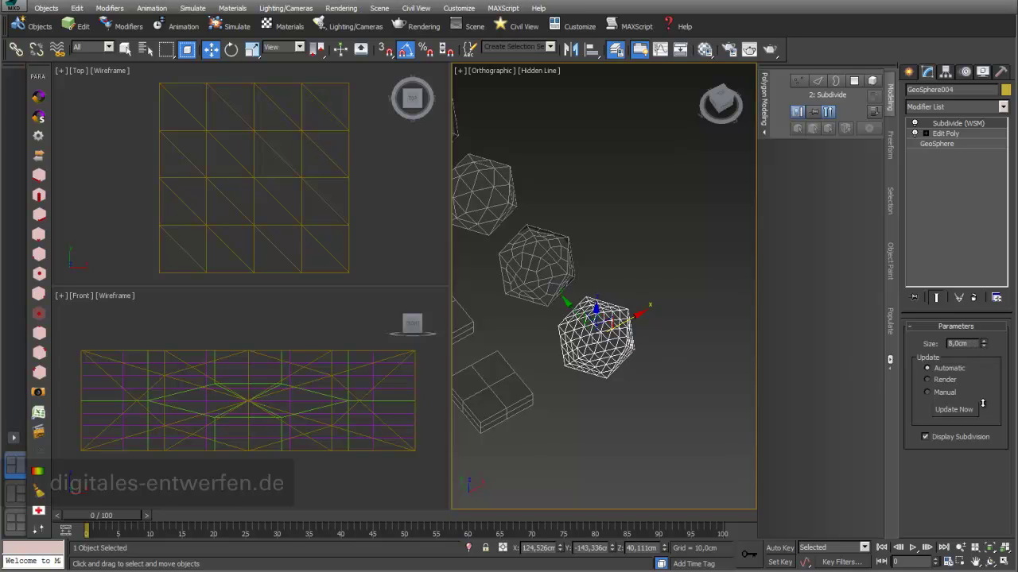
# Deselect the yellow geosphere, then examine its subdivided mesh up close and the rows of subdivision methods in the Top view.
pyautogui.scroll(5, 628, 334)
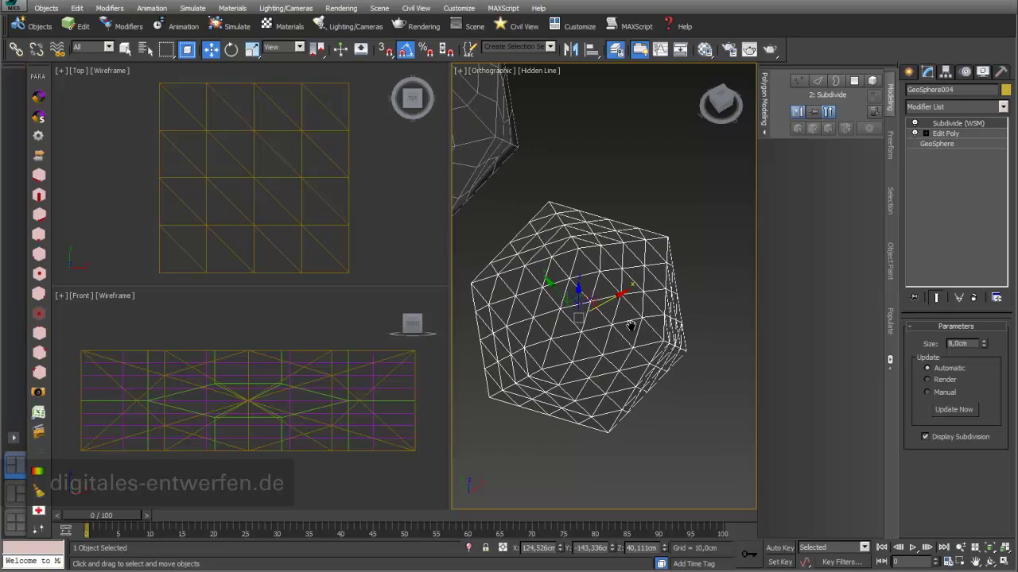
pyautogui.moveTo(631, 326); pyautogui.dragTo(651, 318, button='middle')
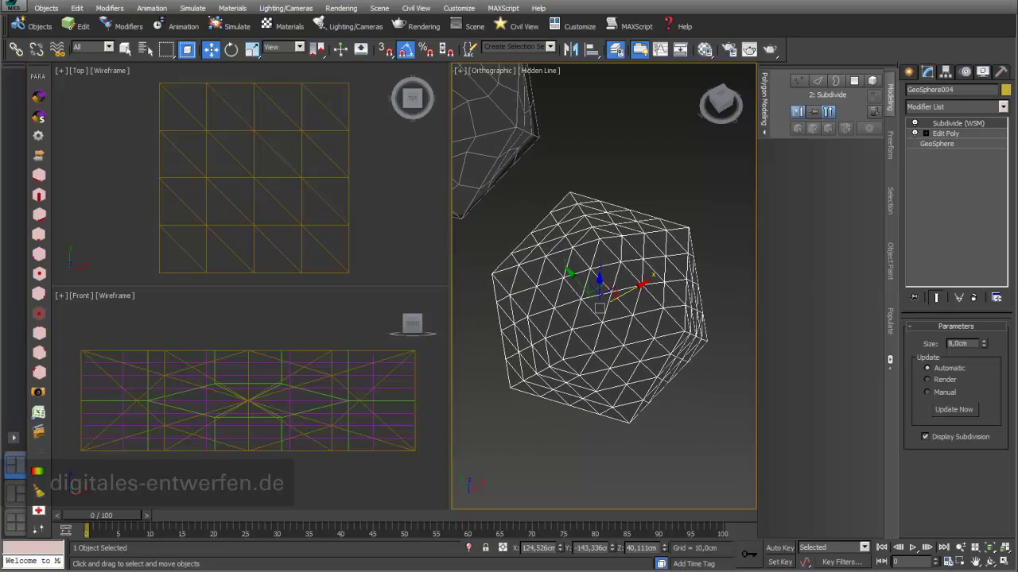
pyautogui.hotkey('ctrl', 'd')
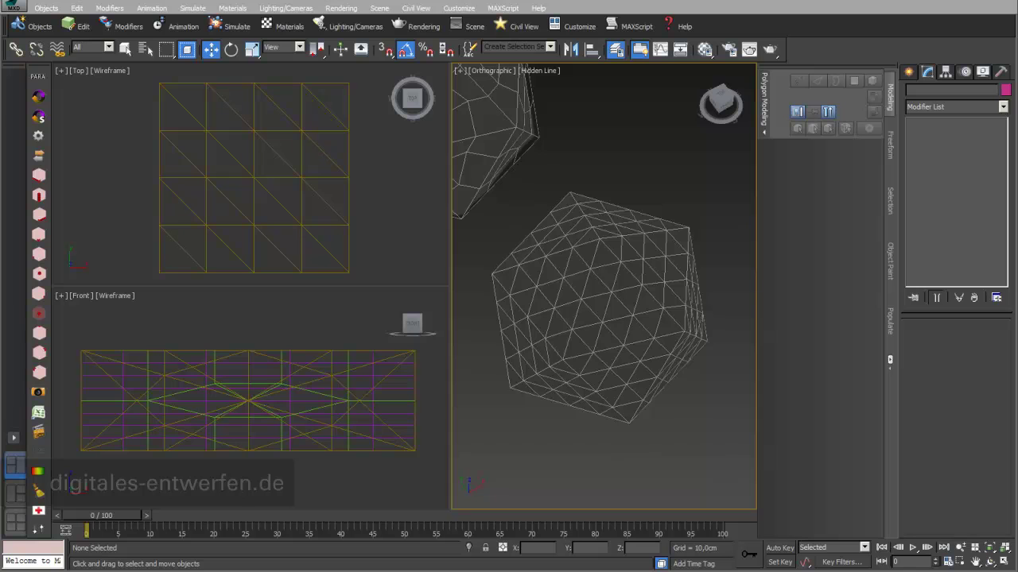
pyautogui.scroll(-5, 366, 196)
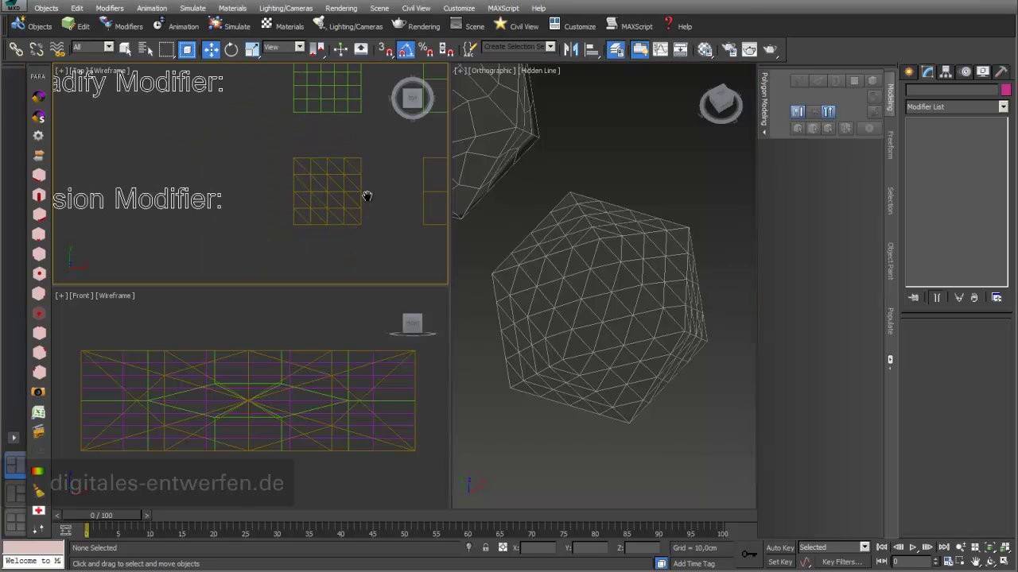
pyautogui.moveTo(289, 151); pyautogui.dragTo(289, 271, button='middle')
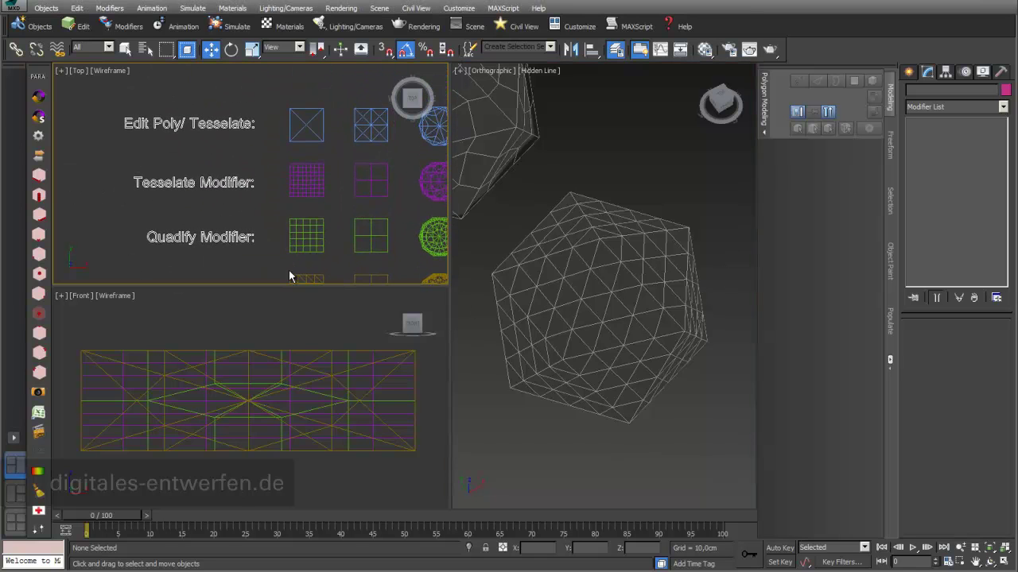
# Select the lower polygons of the yellow geosphere in Edit Poly and remove its Subdivide (WSM) modifier.
pyautogui.click(596, 299)
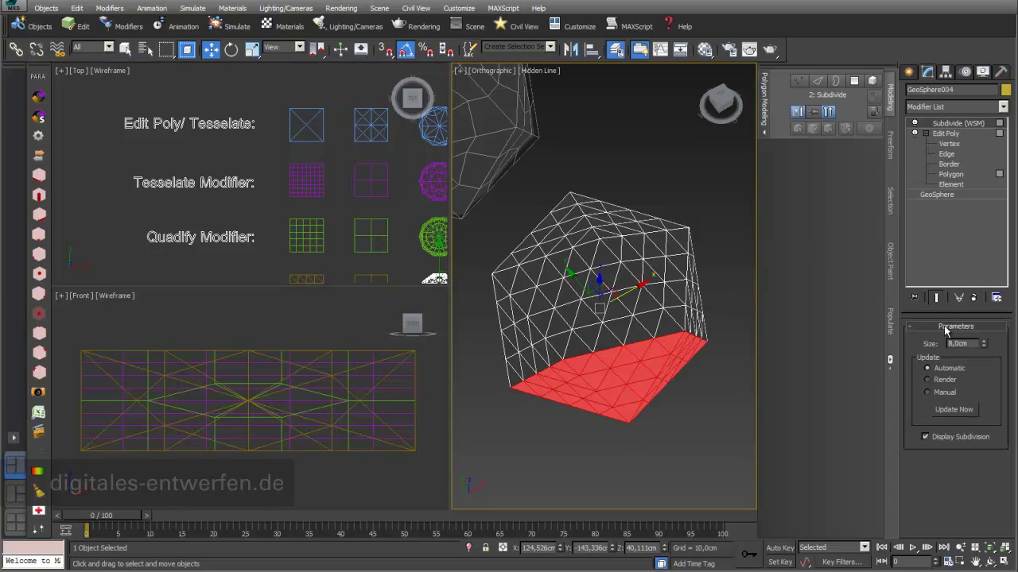
pyautogui.click(975, 299)
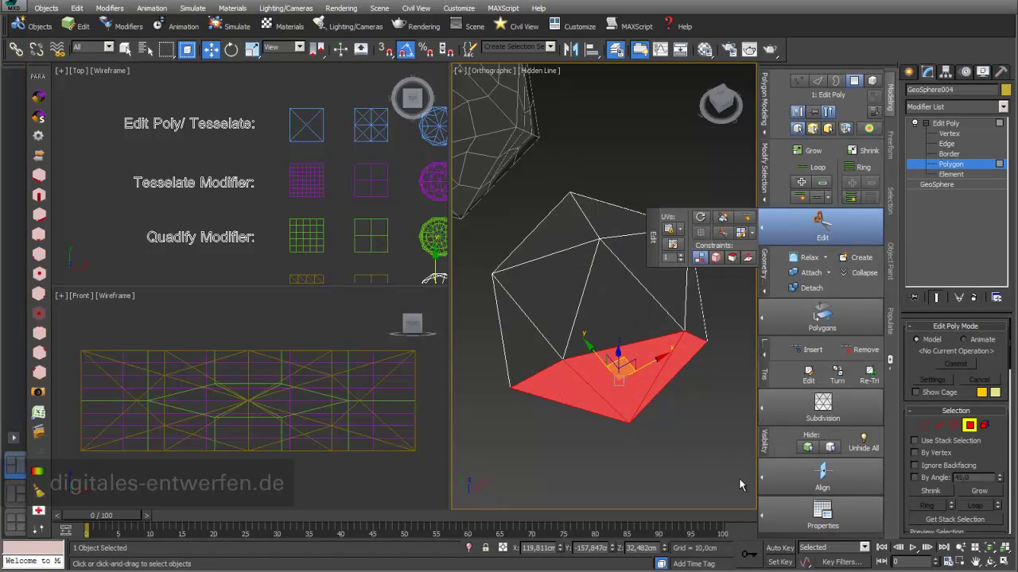
pyautogui.click(663, 445)
pyautogui.moveTo(584, 389); pyautogui.dragTo(501, 322)
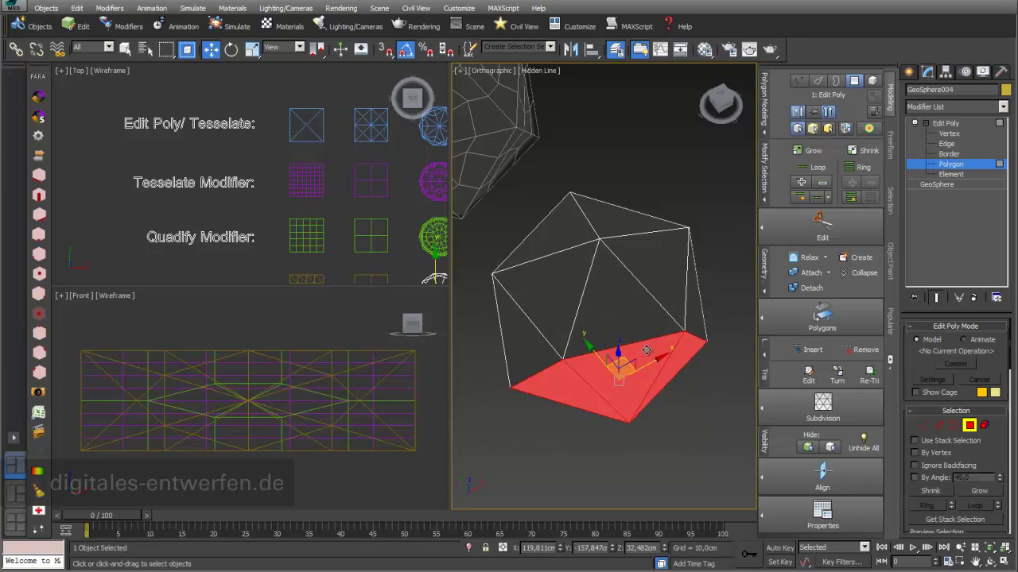
# Add a Tessellate modifier above the polygon selection of Edit Poly on the yellow geosphere.
pyautogui.click(1001, 111)
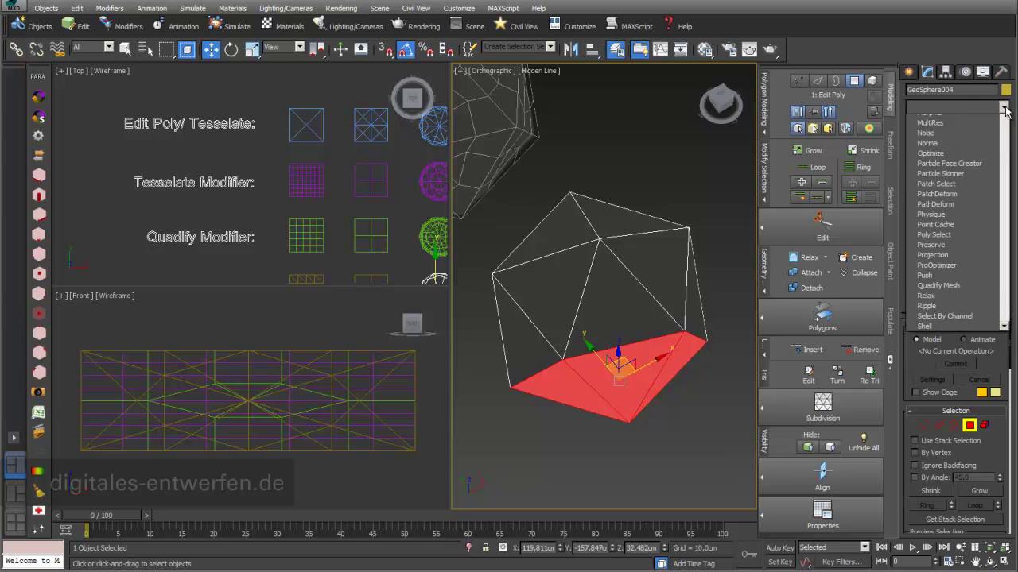
pyautogui.scroll(-10, 958, 342)
pyautogui.scroll(-2, 954, 342)
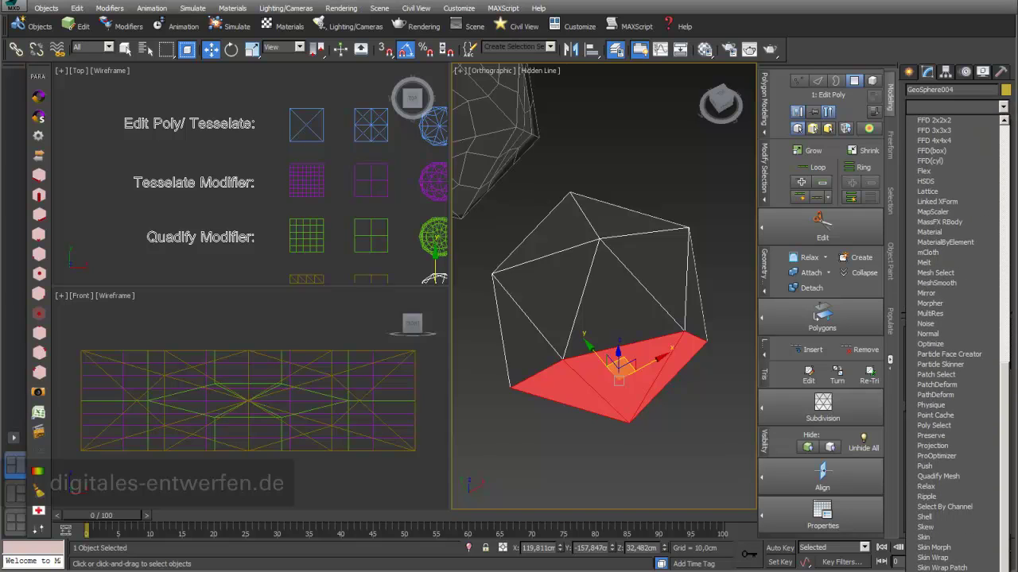
pyautogui.scroll(-4, 954, 342)
pyautogui.click(946, 548)
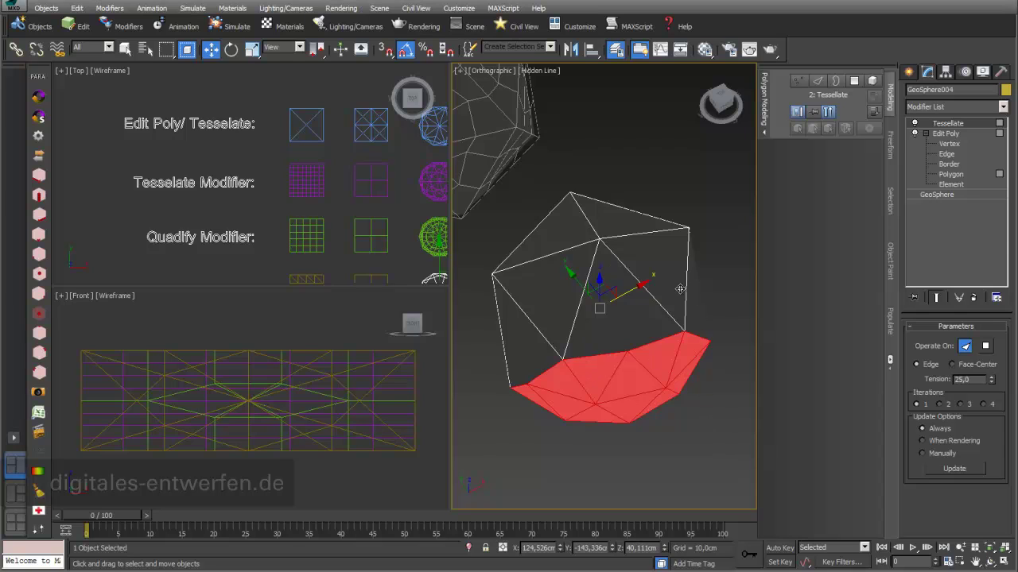
# With the end result shown, select different single faces and groups of faces in Edit Poly beneath Tessellate on the geosphere.
pyautogui.click(952, 173)
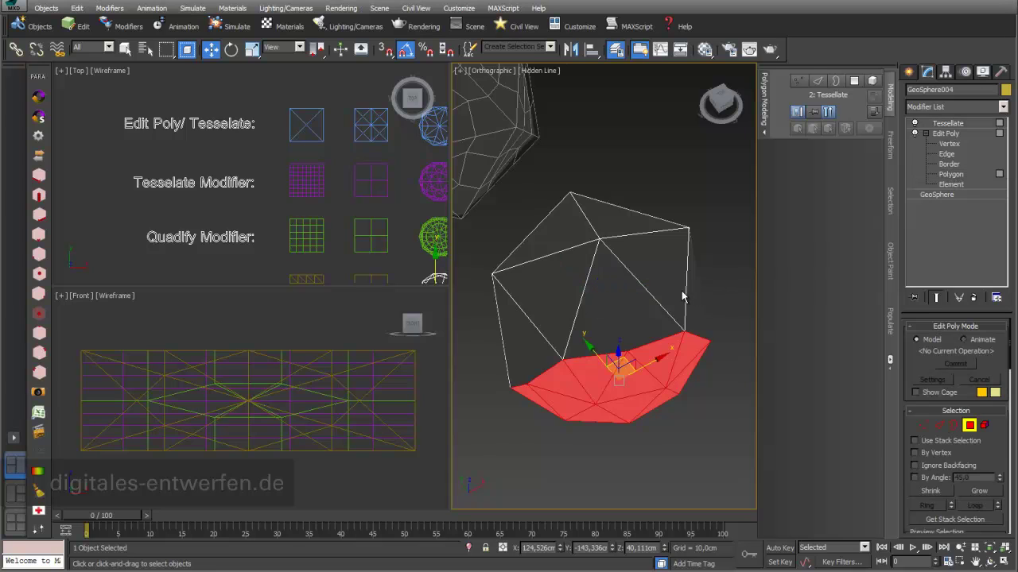
pyautogui.click(681, 291)
pyautogui.click(632, 308)
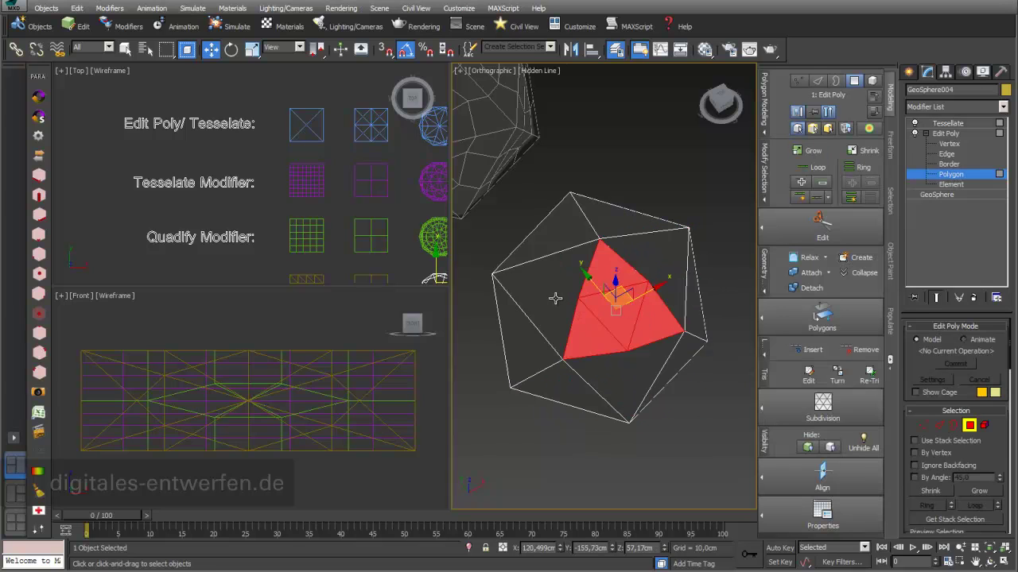
pyautogui.click(555, 295)
pyautogui.moveTo(551, 154); pyautogui.dragTo(730, 296)
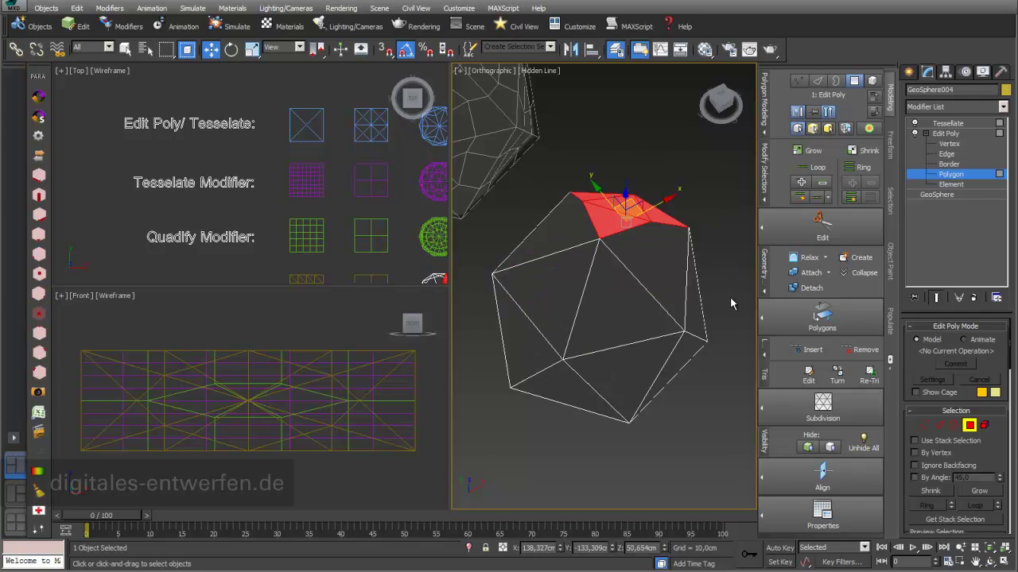
pyautogui.moveTo(730, 482); pyautogui.dragTo(578, 163)
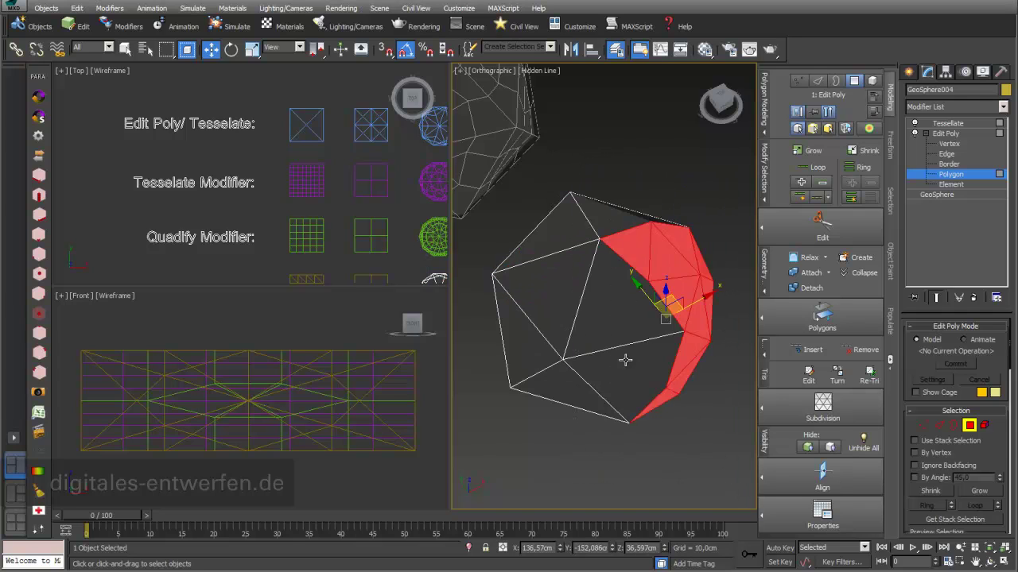
pyautogui.moveTo(597, 260); pyautogui.dragTo(535, 175)
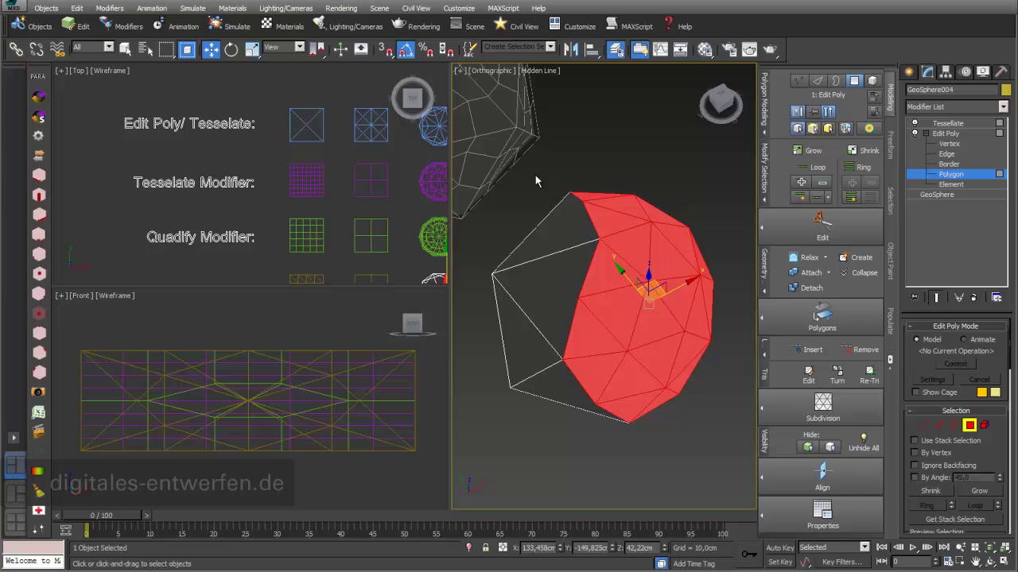
pyautogui.click(716, 403)
pyautogui.moveTo(729, 450); pyautogui.dragTo(490, 313)
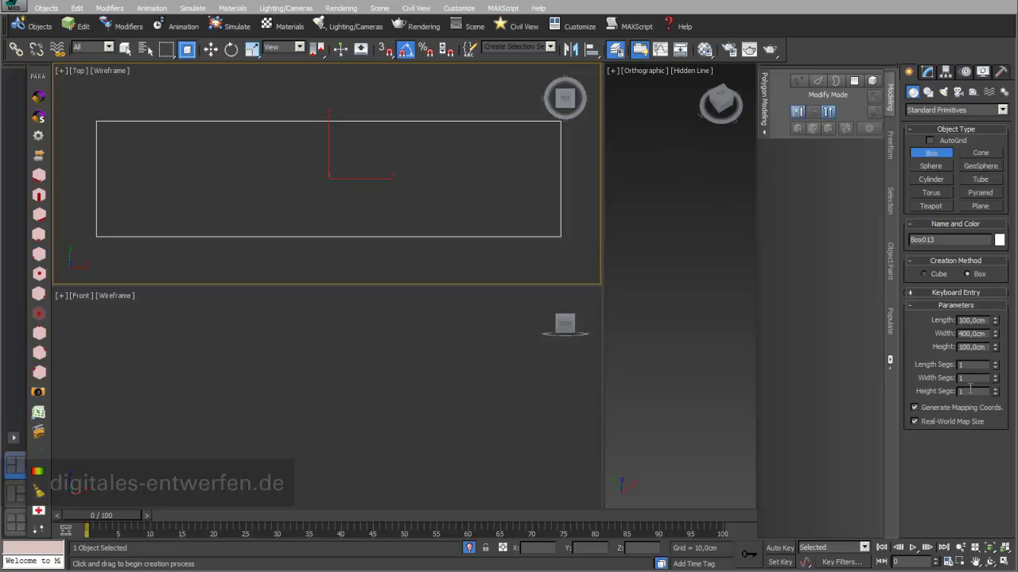
# Set the new white box's width segments to 7 and maximize the Top viewport.
pyautogui.moveTo(995, 378); pyautogui.dragTo(997, 337)
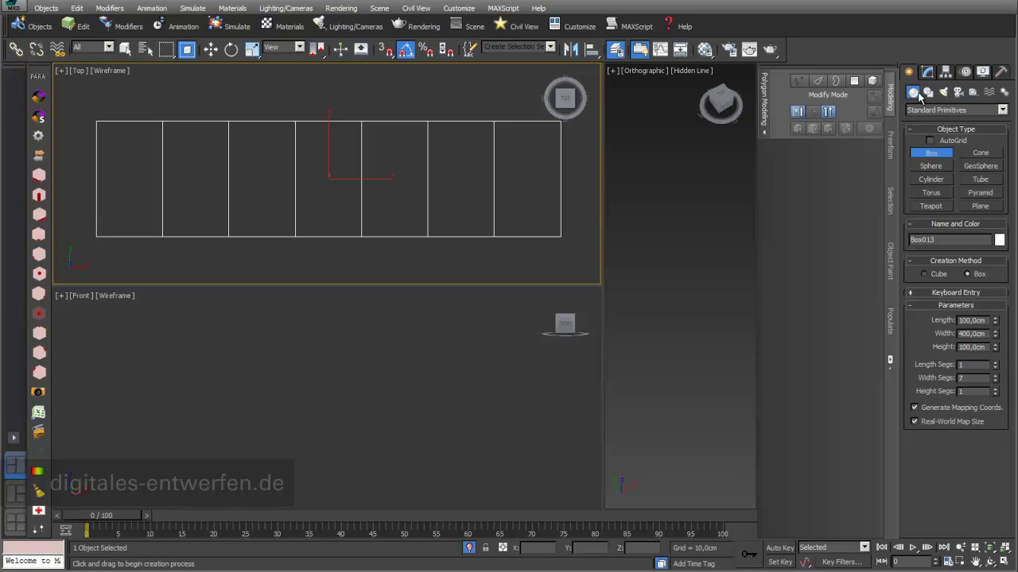
pyautogui.click(1004, 561)
pyautogui.scroll(1, 482, 189)
pyautogui.moveTo(482, 188); pyautogui.dragTo(369, 263, button='middle')
# Add an Edit Poly modifier to the segmented white box.
pyautogui.click(927, 71)
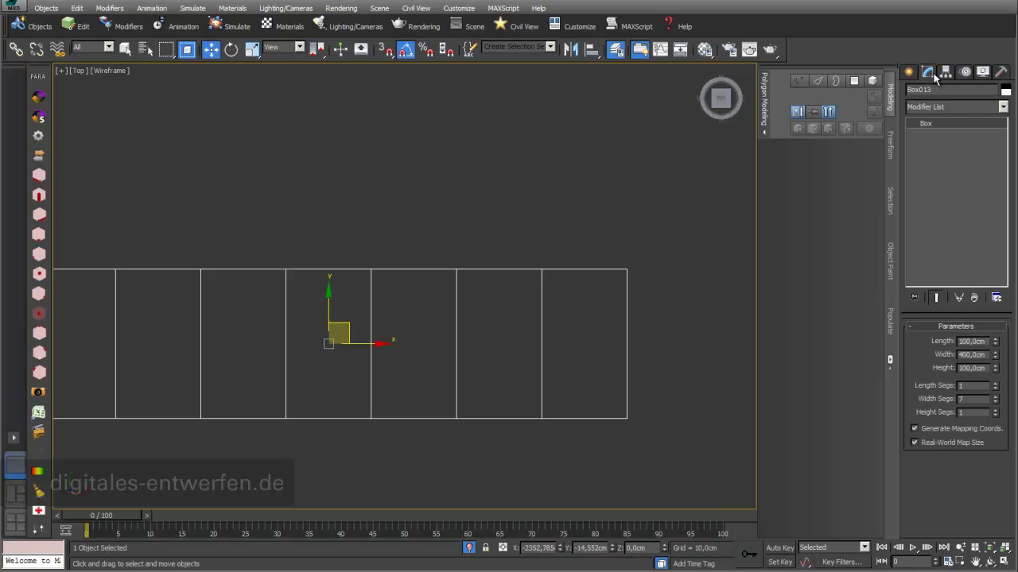
pyautogui.click(986, 109)
pyautogui.scroll(-3, 960, 397)
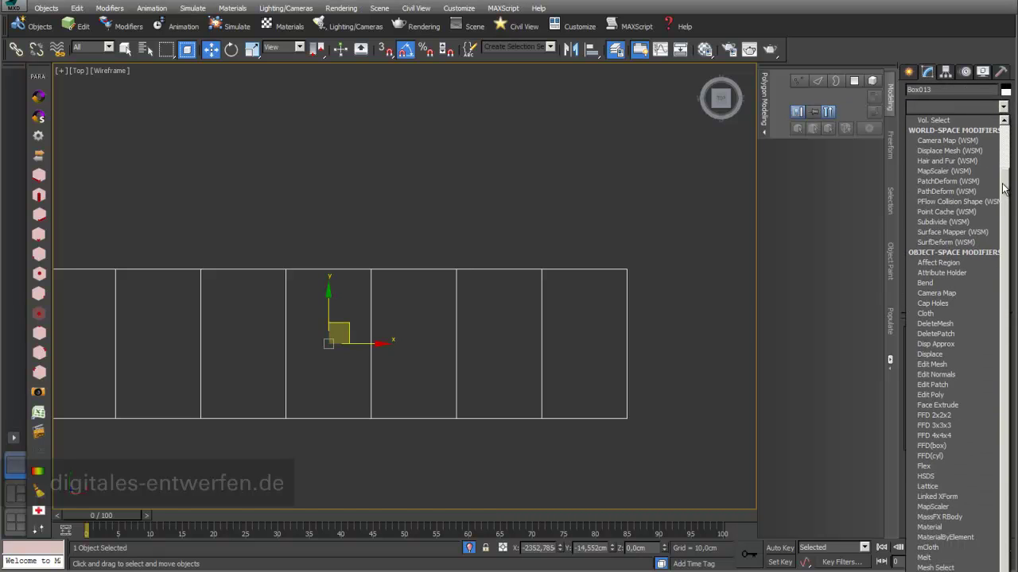
pyautogui.click(966, 374)
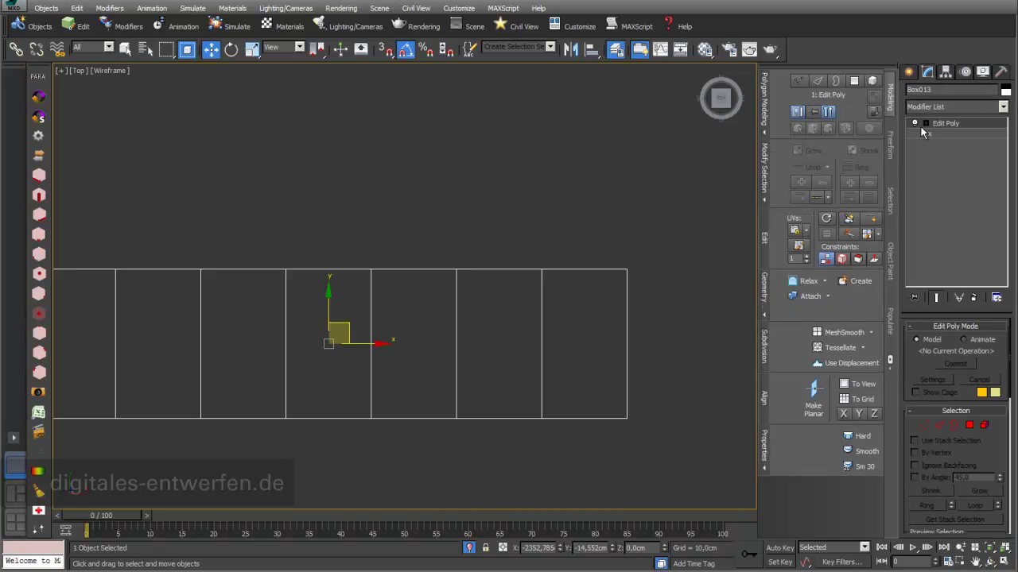
# At Edit Poly's polygon level, select every second segment of the box, starting with the first, using crossing selection.
pyautogui.click(926, 124)
pyautogui.click(950, 163)
pyautogui.moveTo(257, 198); pyautogui.dragTo(325, 157, button='middle')
pyautogui.scroll(-3, 324, 157)
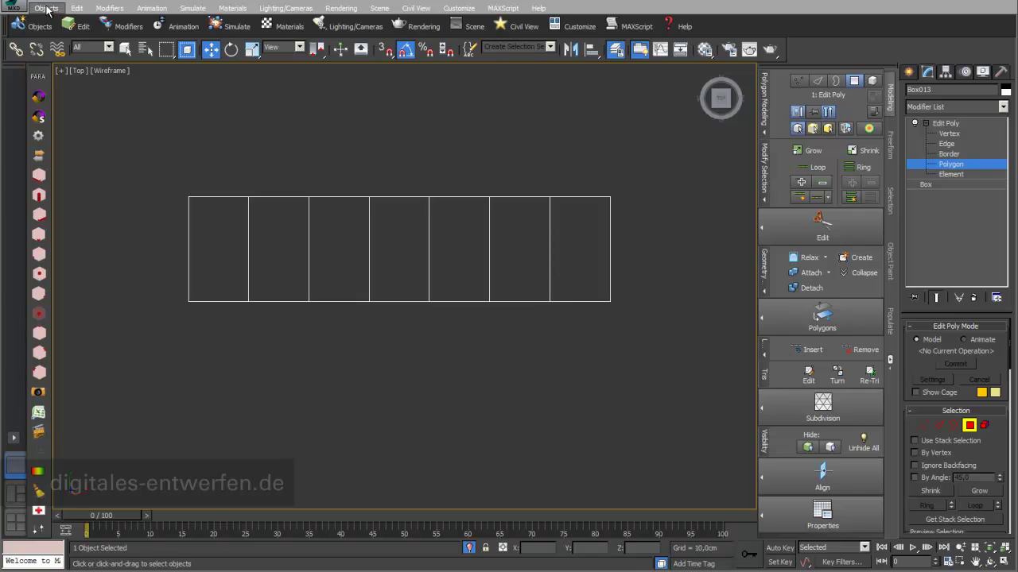
pyautogui.click(189, 50)
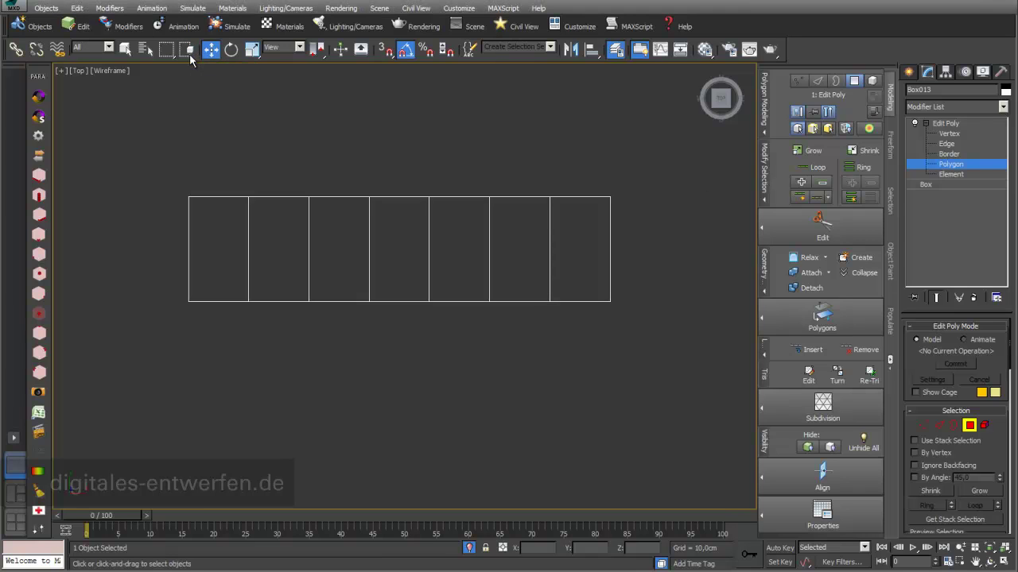
pyautogui.moveTo(225, 213); pyautogui.dragTo(233, 379)
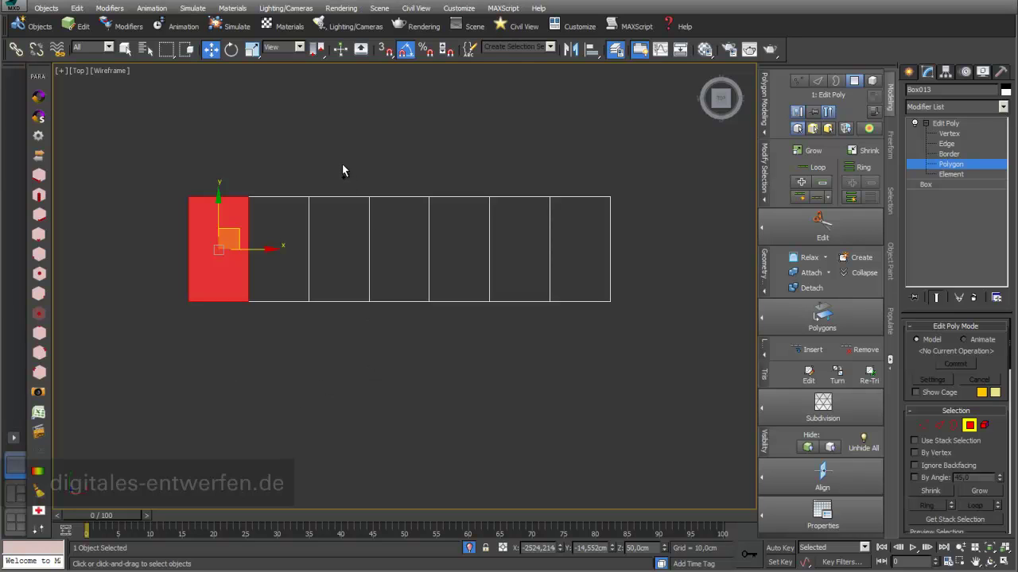
pyautogui.keyDown('ctrl'); pyautogui.moveTo(352, 332); pyautogui.dragTo(353, 353); pyautogui.keyUp('ctrl')
pyautogui.keyDown('ctrl'); pyautogui.moveTo(458, 180); pyautogui.dragTo(462, 362); pyautogui.keyUp('ctrl')
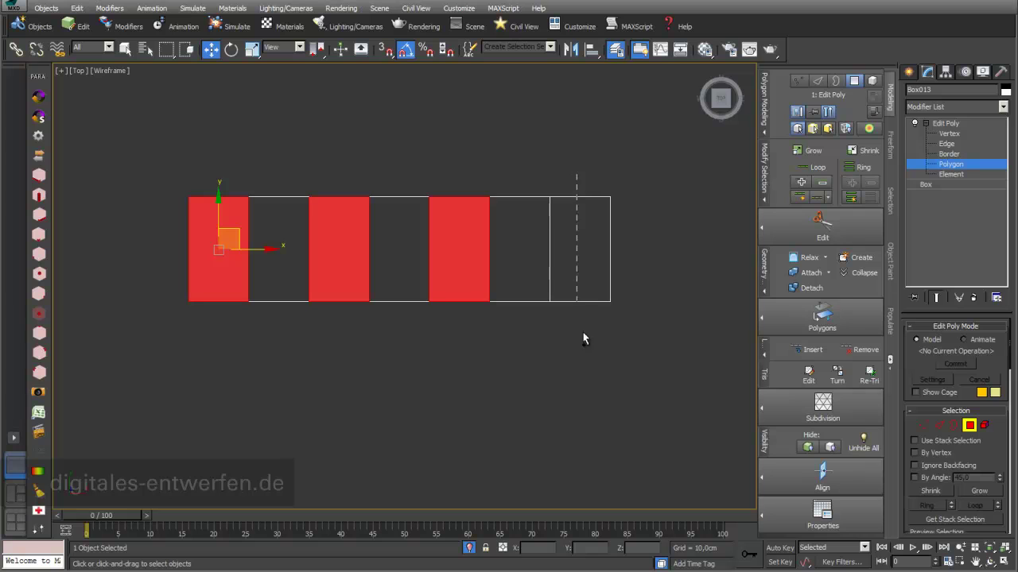
pyautogui.keyDown('ctrl'); pyautogui.moveTo(583, 340); pyautogui.dragTo(598, 380); pyautogui.keyUp('ctrl')
# Add a Tessellate modifier on top of the box's alternating polygon selection.
pyautogui.click(1003, 106)
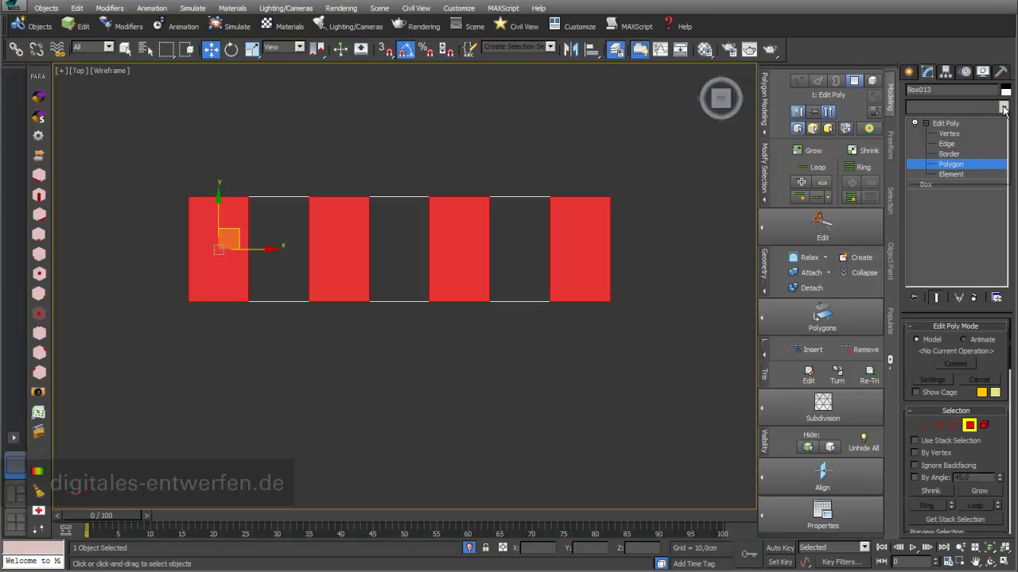
pyautogui.scroll(-8, 986, 262)
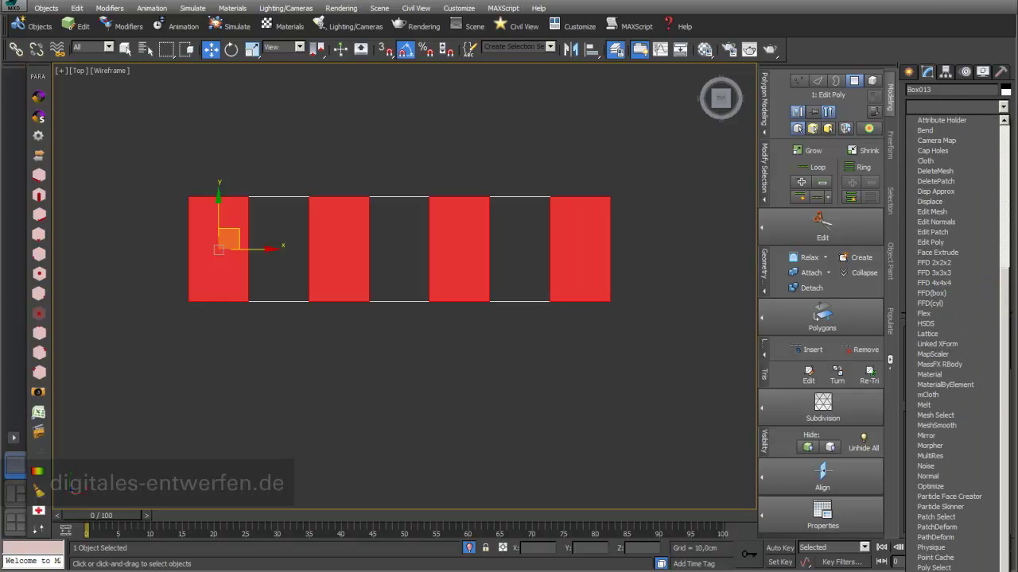
pyautogui.write('tes')
pyautogui.press('Return')
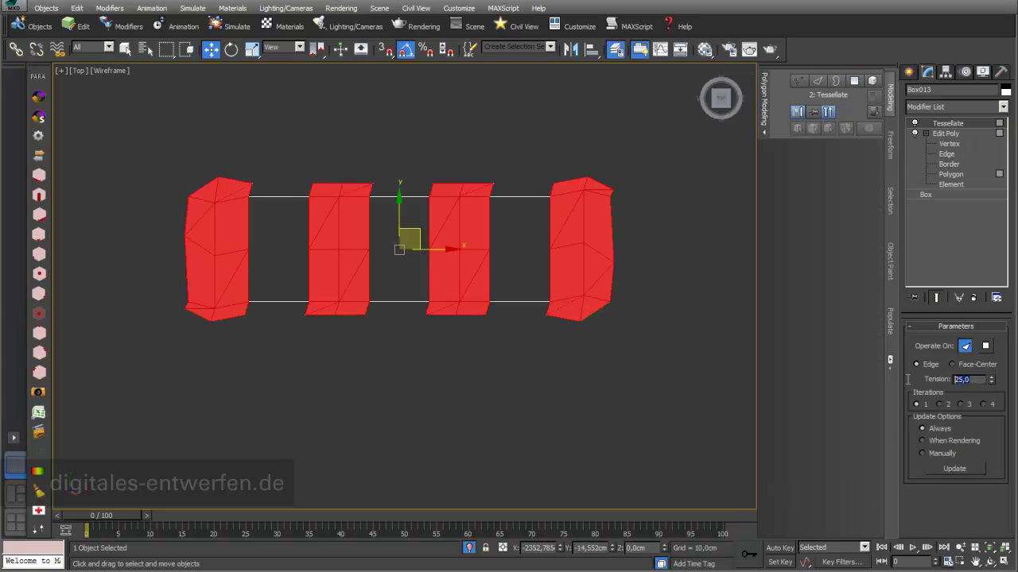
# Orbit to an angled view of the box and set the Tessellate tension to 0.
pyautogui.click(994, 563)
pyautogui.moveTo(734, 420); pyautogui.dragTo(441, 230)
pyautogui.press('0')
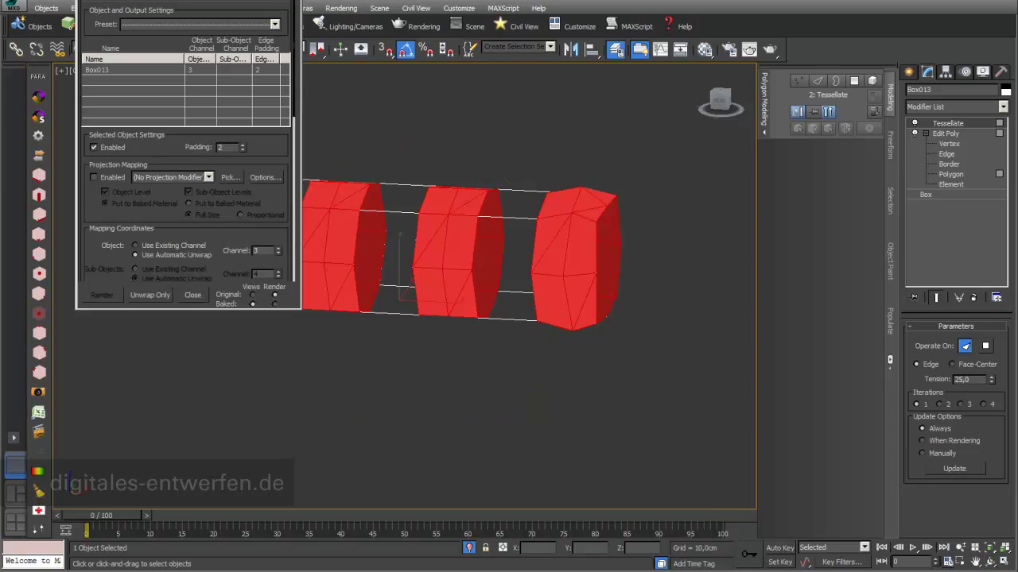
pyautogui.press('0')
pyautogui.moveTo(974, 377); pyautogui.dragTo(926, 379)
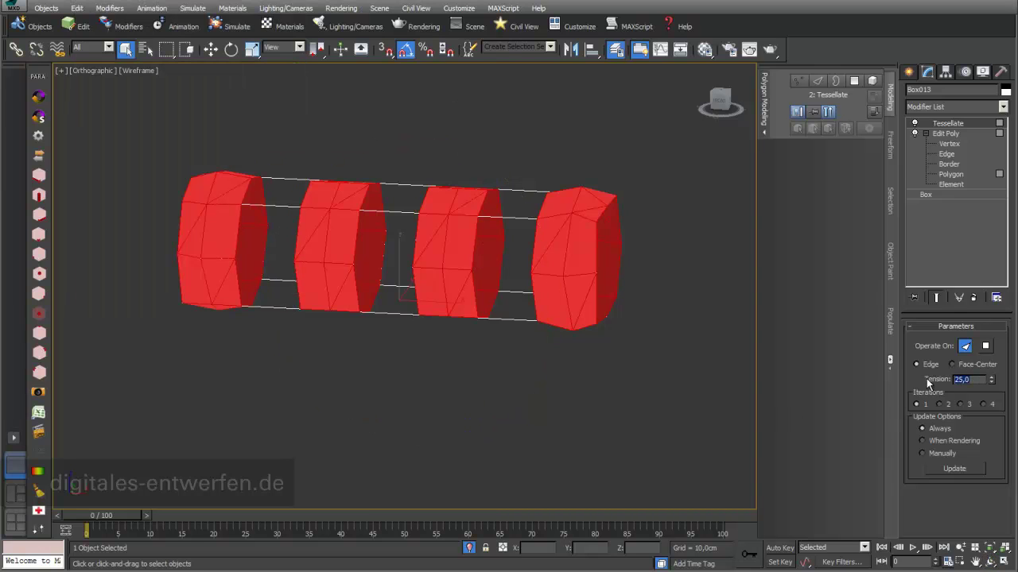
pyautogui.press('Return')
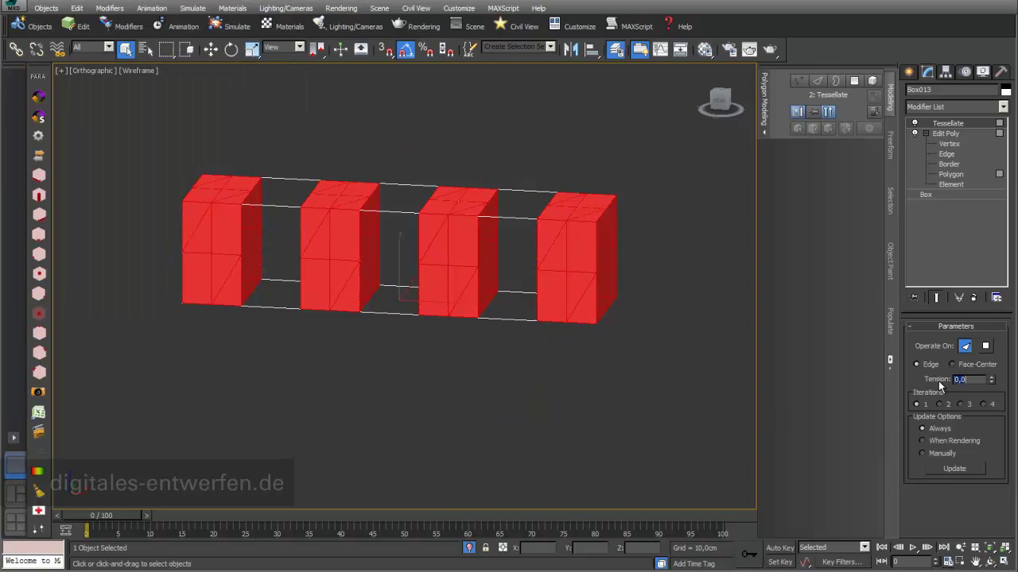
# Make the box's Tessellate modifier operate on polygons with 2 iterations.
pyautogui.click(986, 350)
pyautogui.moveTo(541, 236); pyautogui.dragTo(592, 307, button='middle')
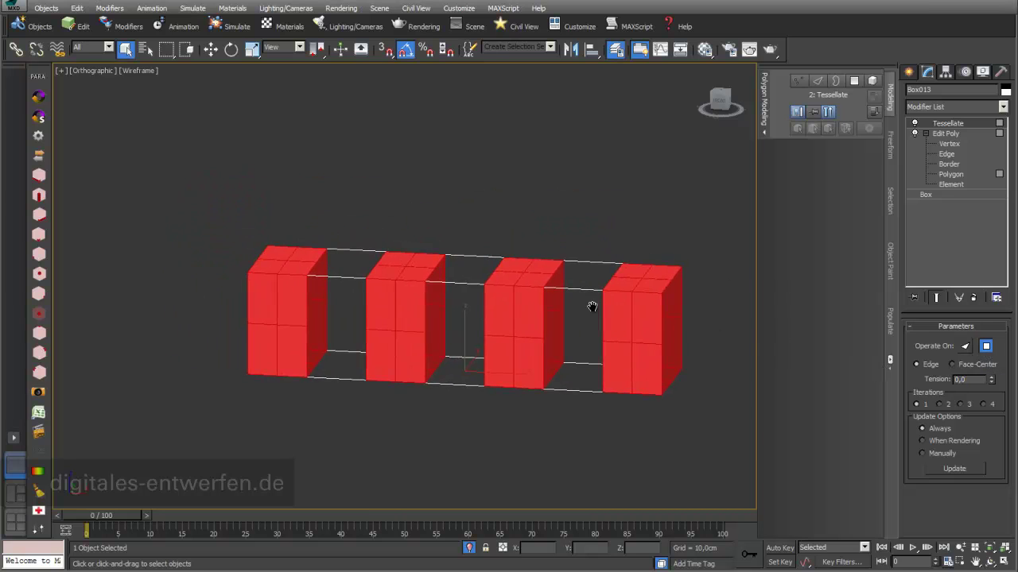
pyautogui.scroll(3, 593, 307)
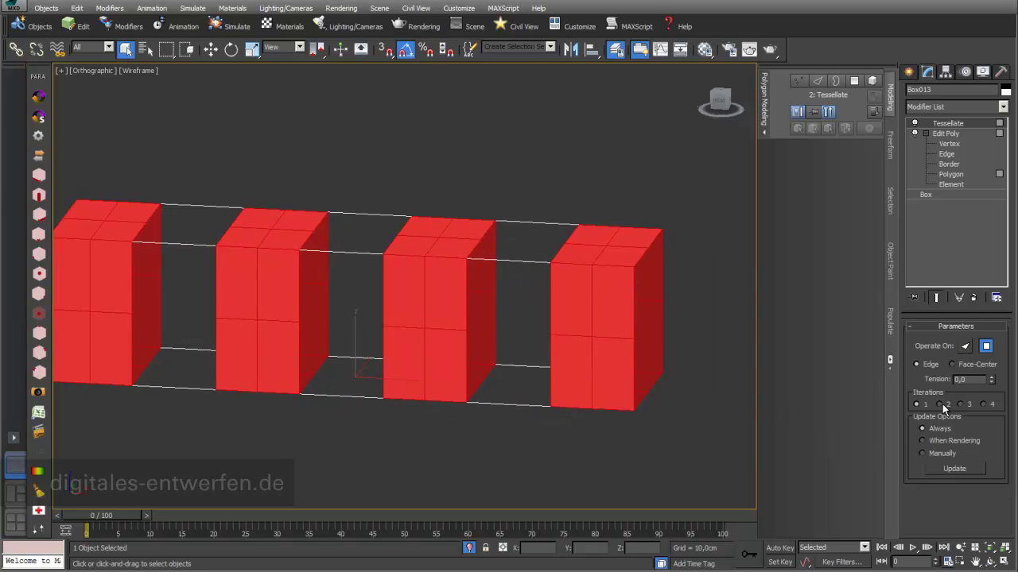
pyautogui.click(940, 404)
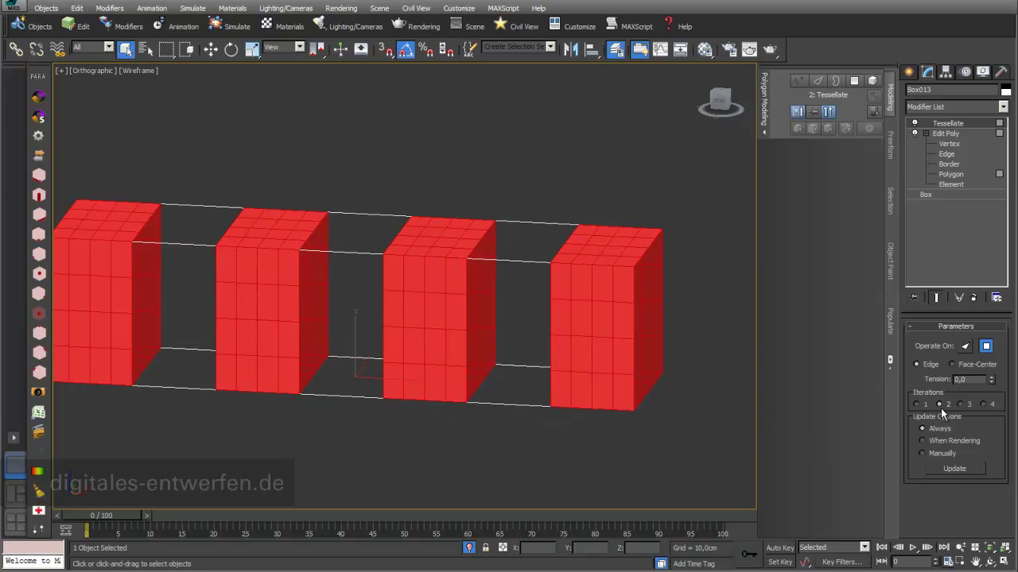
# Rename the box's Edit Poly modifier below Tessellate as EP_Quad.
pyautogui.click(953, 135)
pyautogui.press('4')
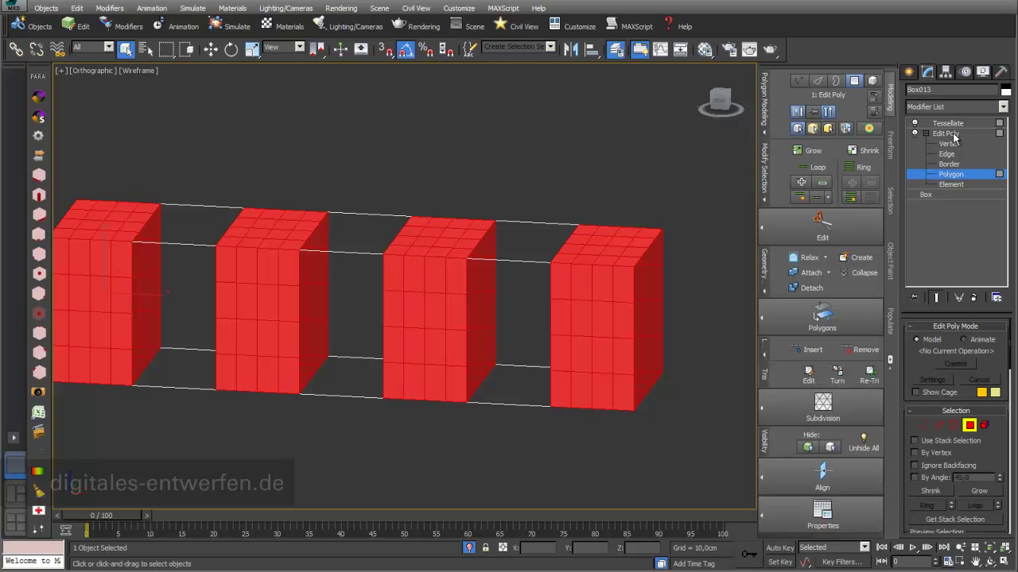
pyautogui.click(954, 136)
pyautogui.click(952, 135)
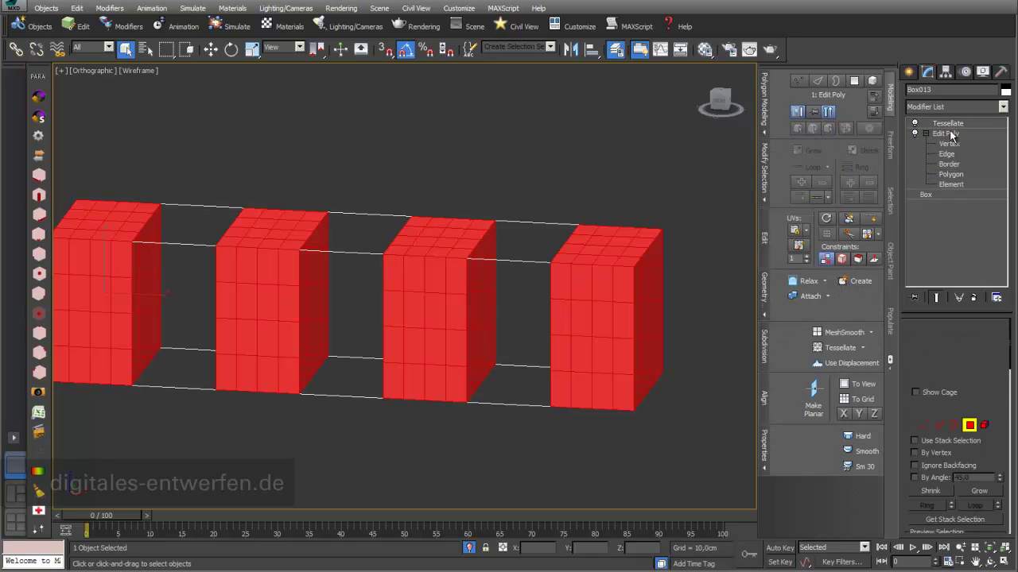
pyautogui.press('4')
pyautogui.rightClick(954, 136)
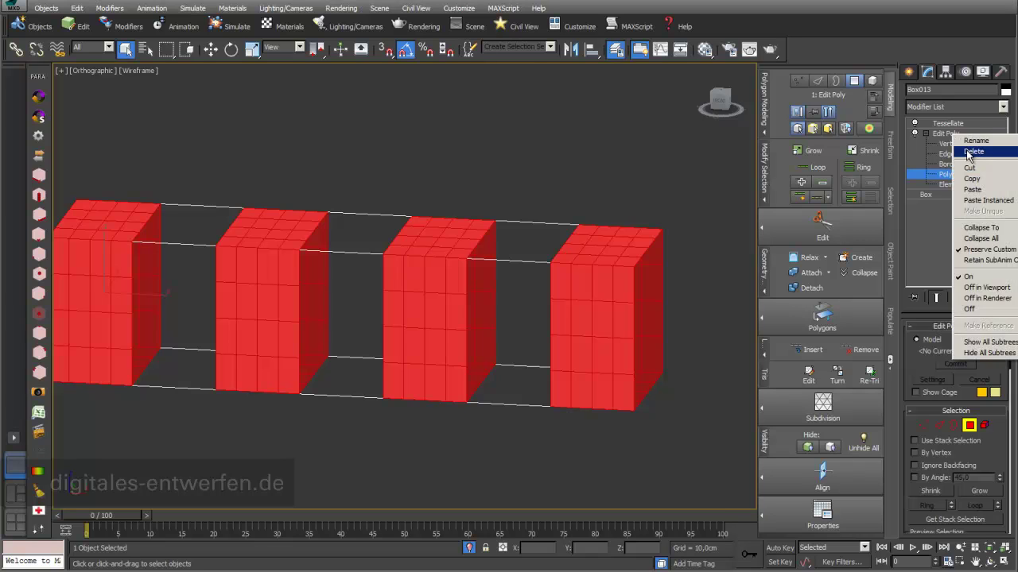
pyautogui.click(966, 141)
pyautogui.write('E')
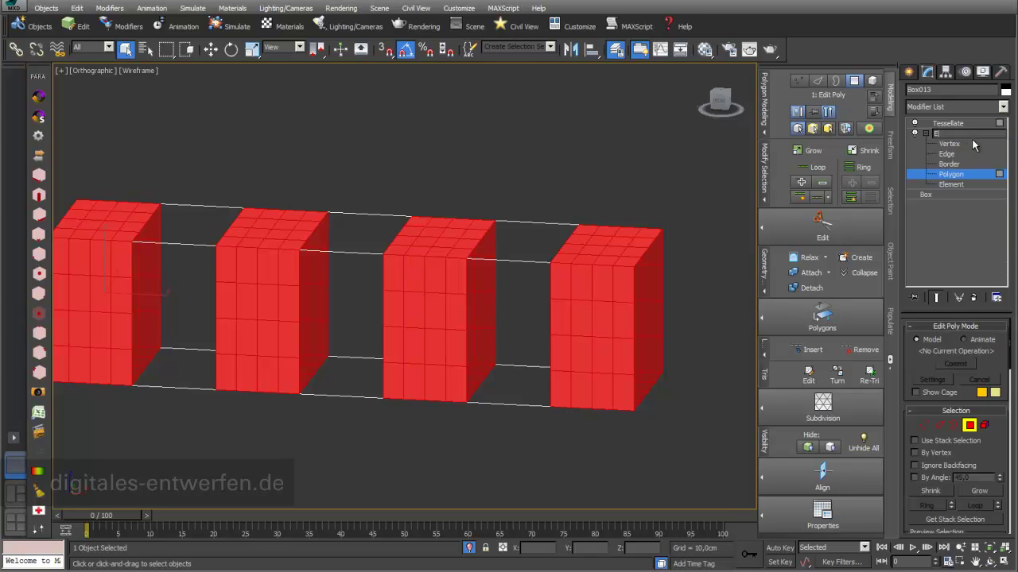
pyautogui.press('Return')
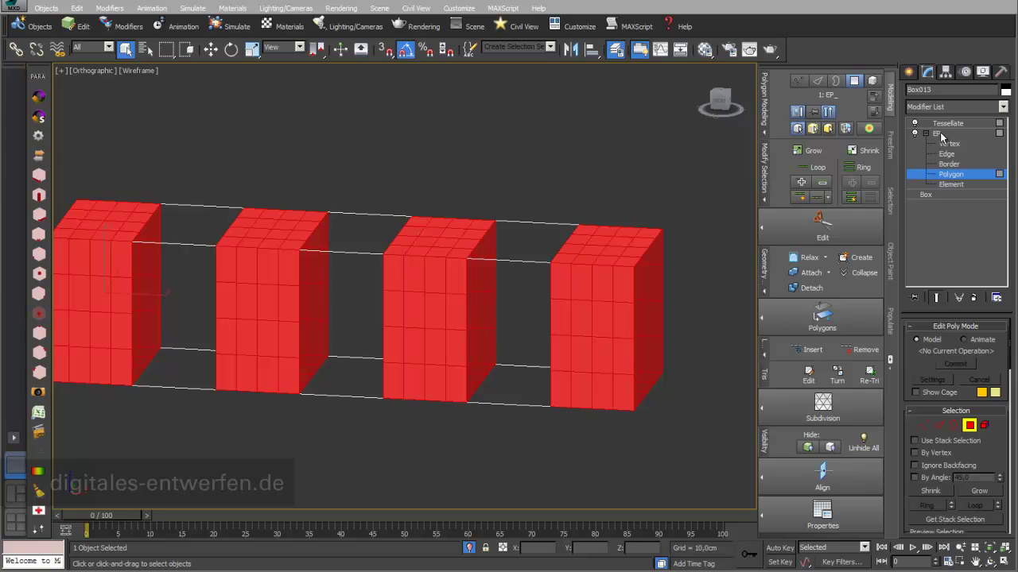
pyautogui.rightClick(940, 132)
pyautogui.click(963, 139)
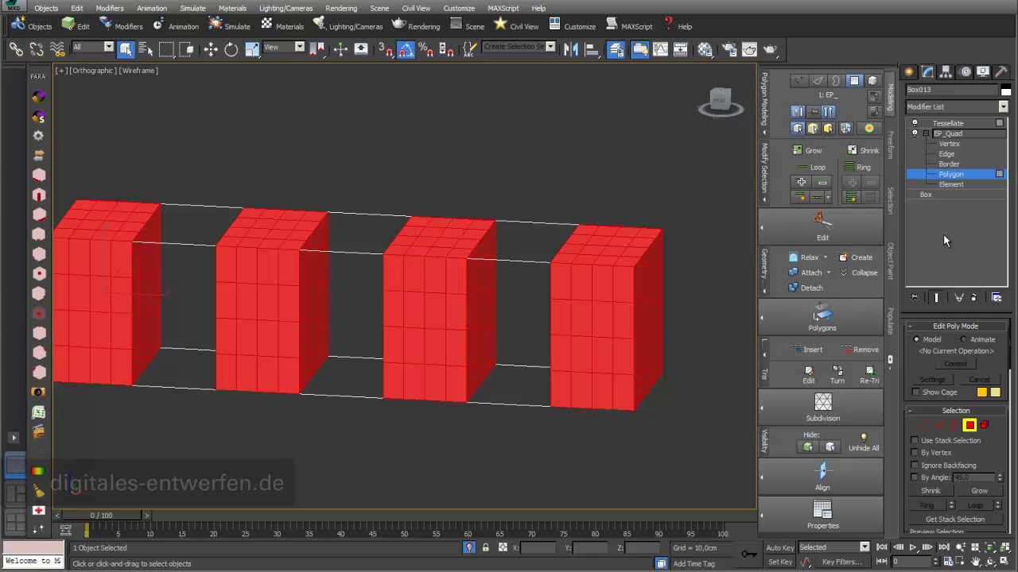
pyautogui.click(968, 248)
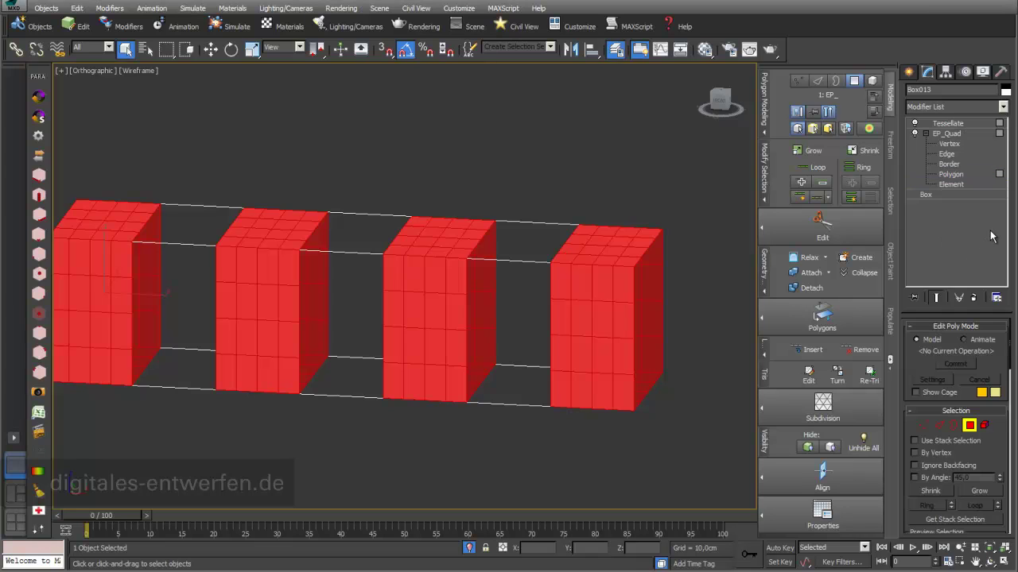
# Leave and re-enter EP_Quad's polygon level to compare the tessellation with and without its polygon selection.
pyautogui.click(950, 135)
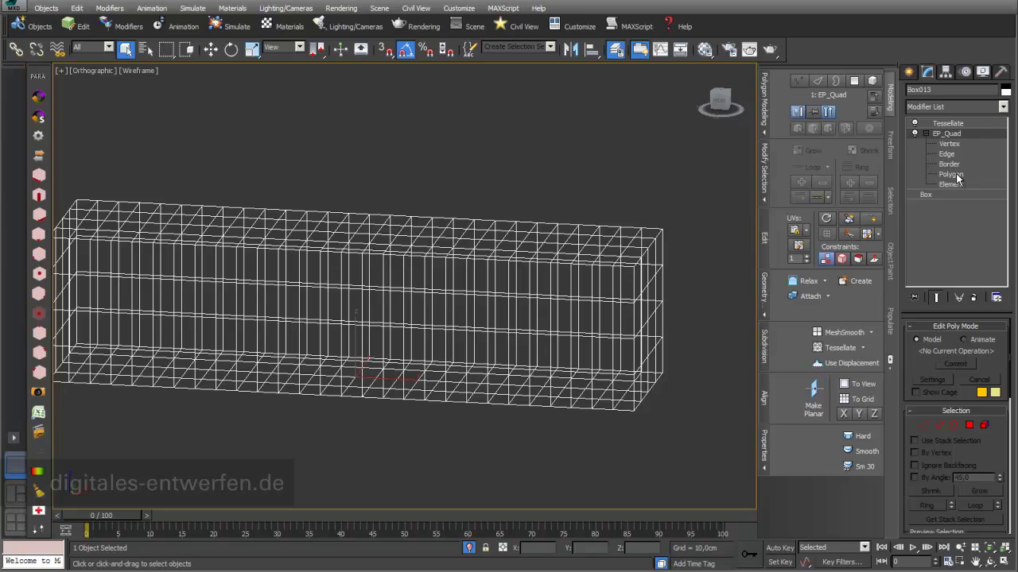
pyautogui.click(957, 177)
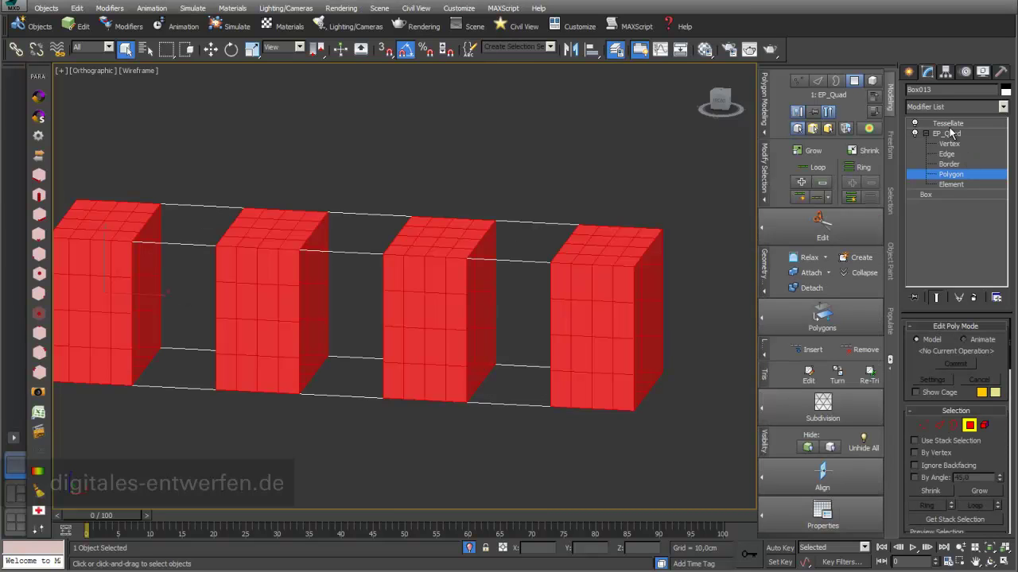
pyautogui.rightClick(950, 135)
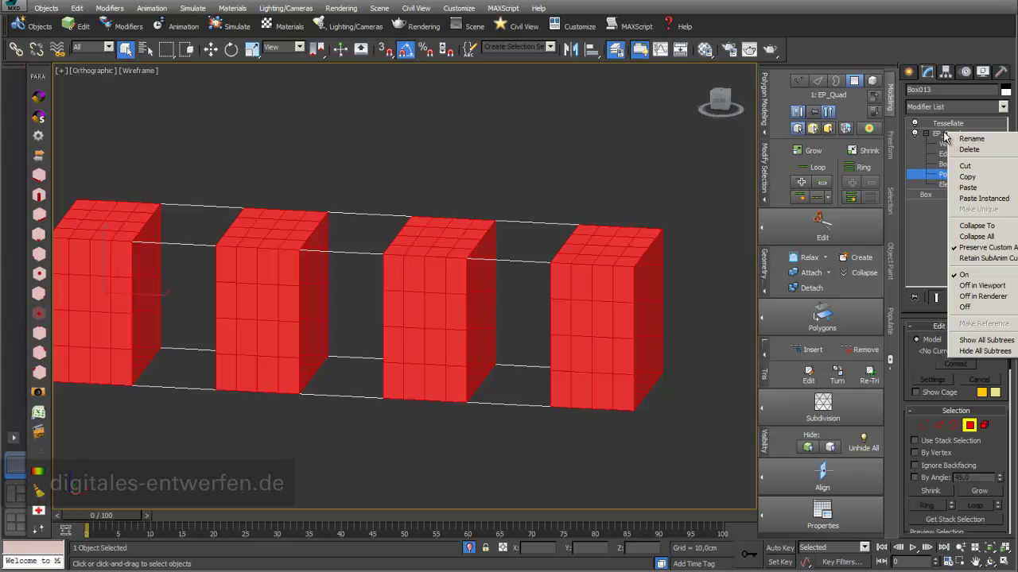
pyautogui.click(941, 136)
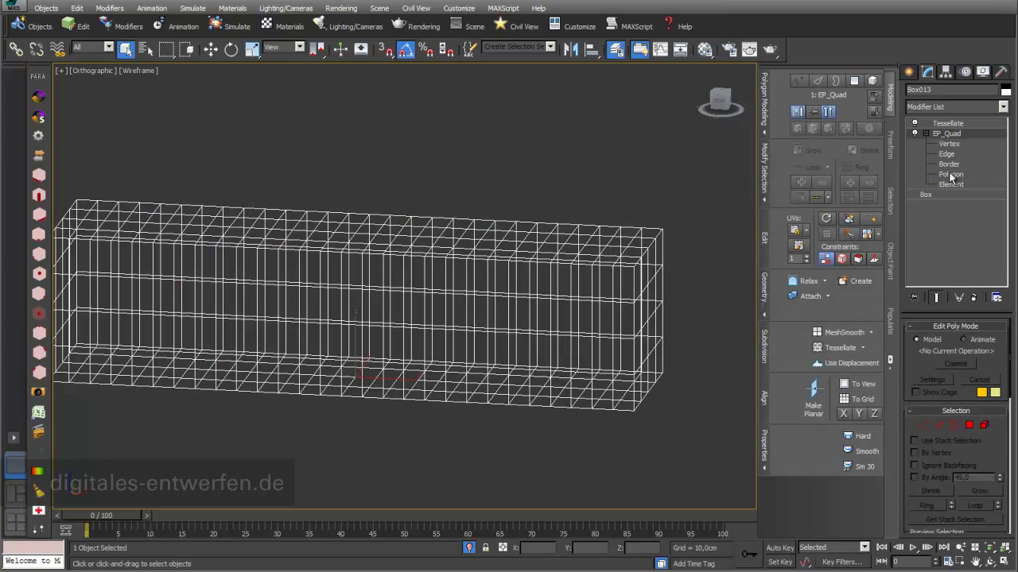
pyautogui.click(952, 175)
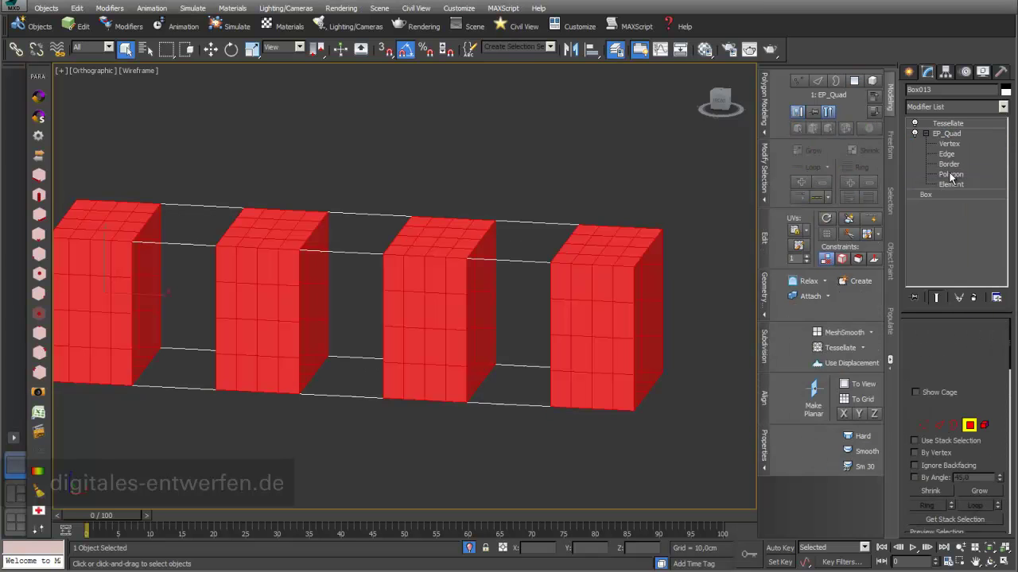
# Add a second Edit Poly modifier to the box and move it above Tessellate in the stack.
pyautogui.click(1002, 106)
pyautogui.moveTo(1004, 140); pyautogui.dragTo(1004, 349)
pyautogui.scroll(2, 954, 318)
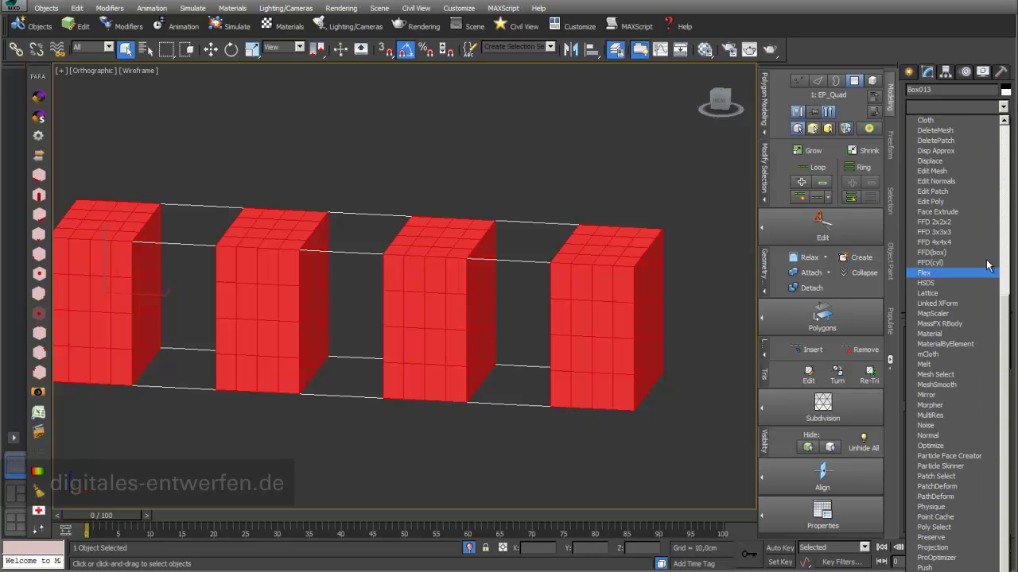
pyautogui.click(959, 204)
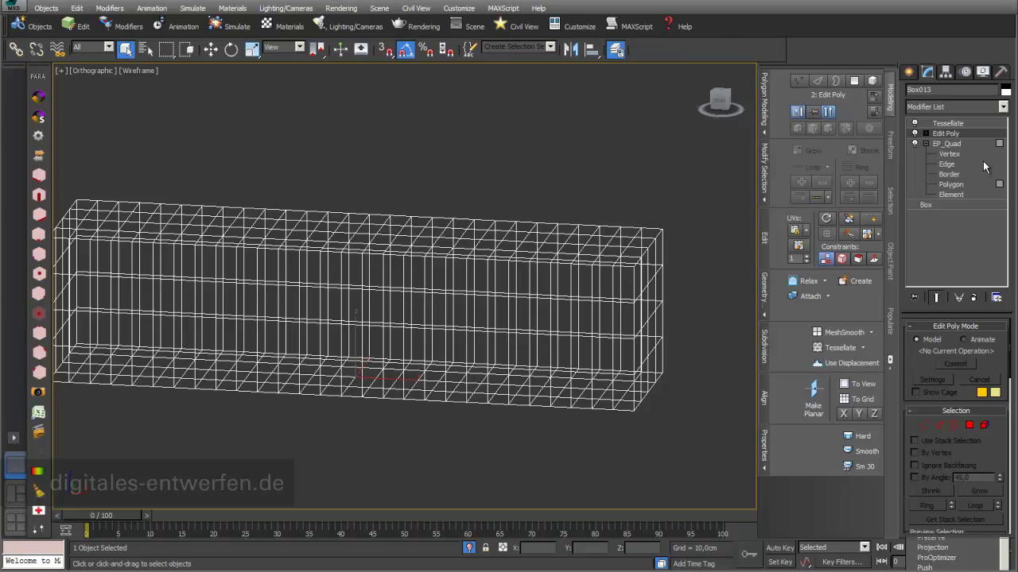
pyautogui.moveTo(956, 135); pyautogui.dragTo(954, 124)
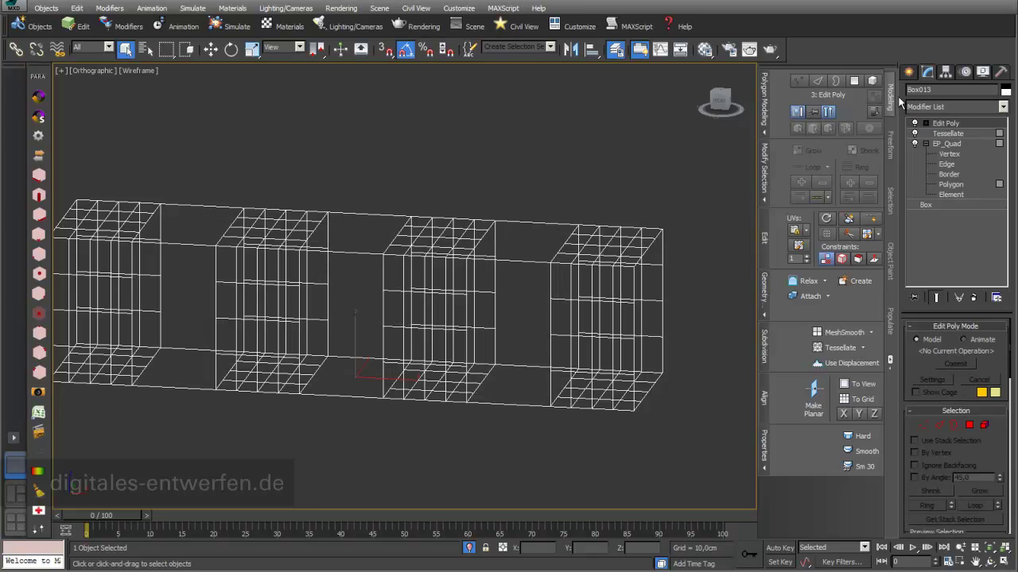
# In Top view, select the three unsubdivided segments of the box at the new Edit Poly's polygon level.
pyautogui.scroll(-2, 286, 191)
pyautogui.moveTo(286, 191); pyautogui.dragTo(374, 222, button='middle')
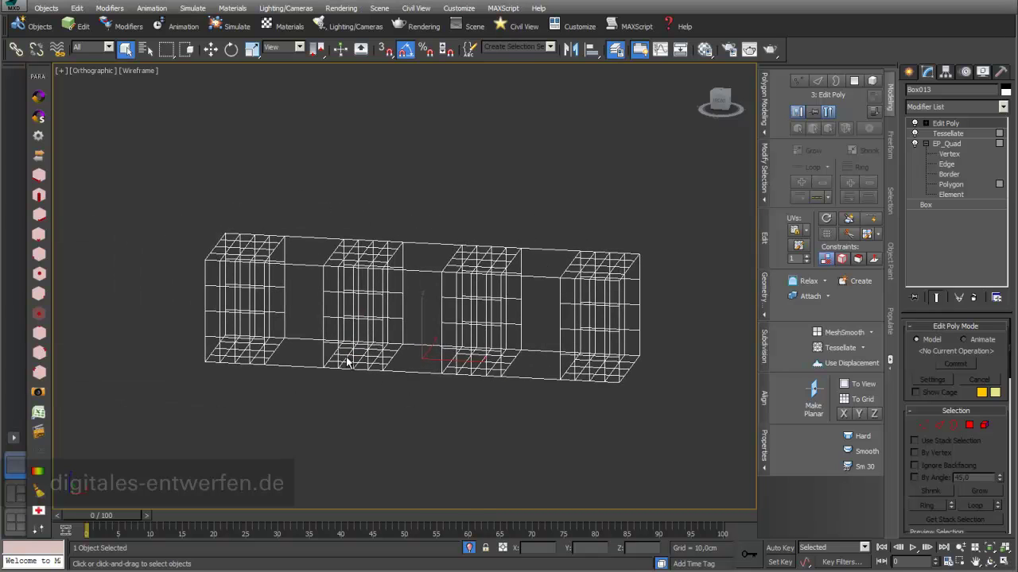
pyautogui.press('t')
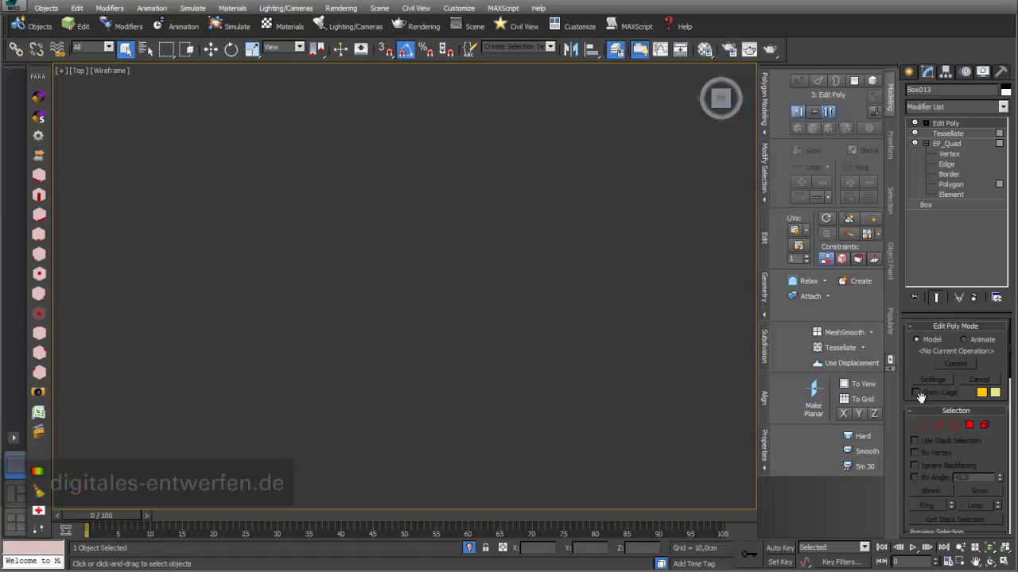
pyautogui.click(1005, 550)
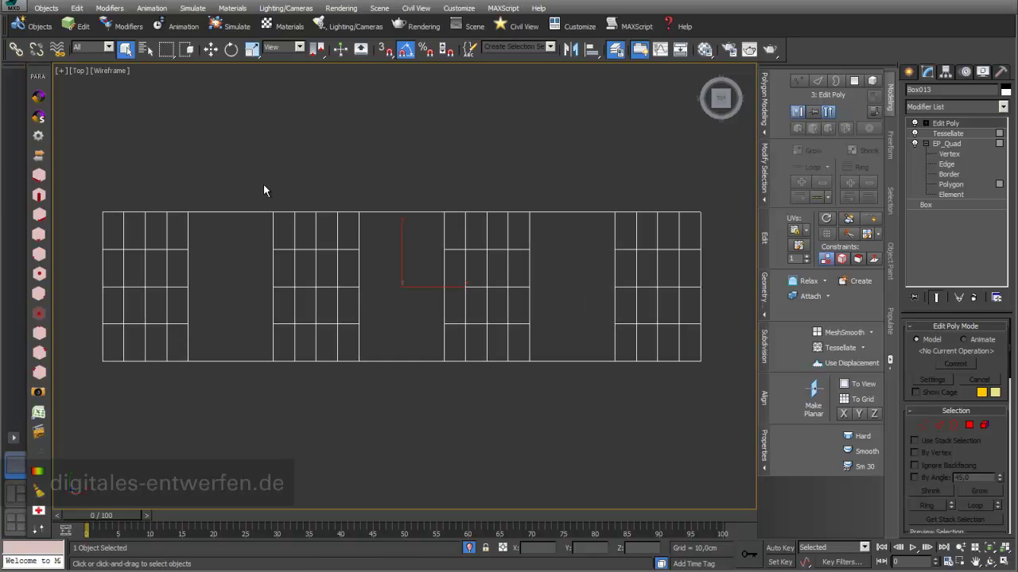
pyautogui.click(914, 123)
pyautogui.click(950, 164)
pyautogui.click(227, 163)
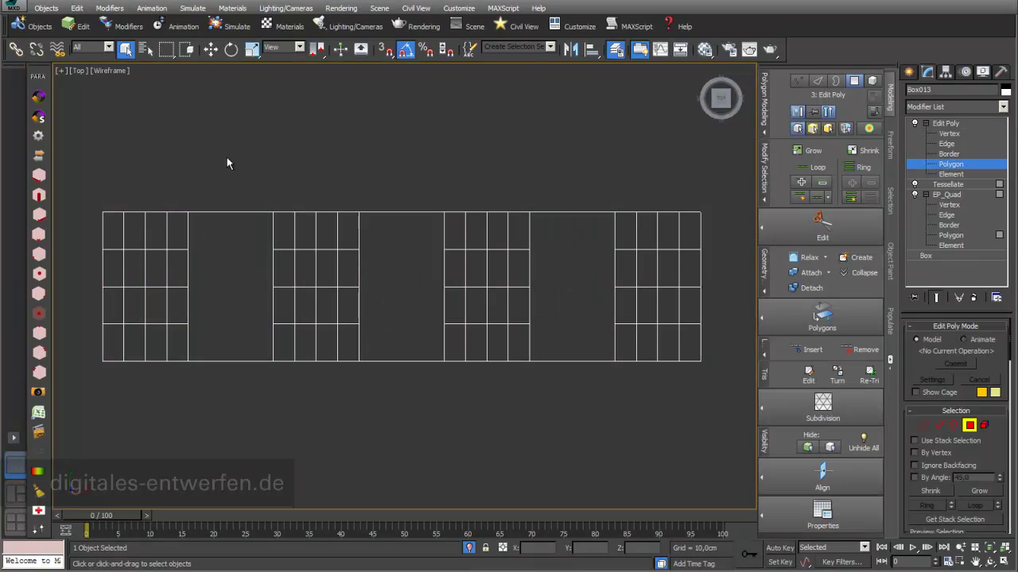
pyautogui.moveTo(267, 358); pyautogui.dragTo(269, 360)
pyautogui.moveTo(414, 163); pyautogui.dragTo(406, 322)
pyautogui.keyDown('ctrl'); pyautogui.moveTo(404, 422); pyautogui.dragTo(405, 422); pyautogui.keyUp('ctrl')
pyautogui.keyDown('ctrl'); pyautogui.moveTo(571, 171); pyautogui.dragTo(572, 419); pyautogui.keyUp('ctrl')
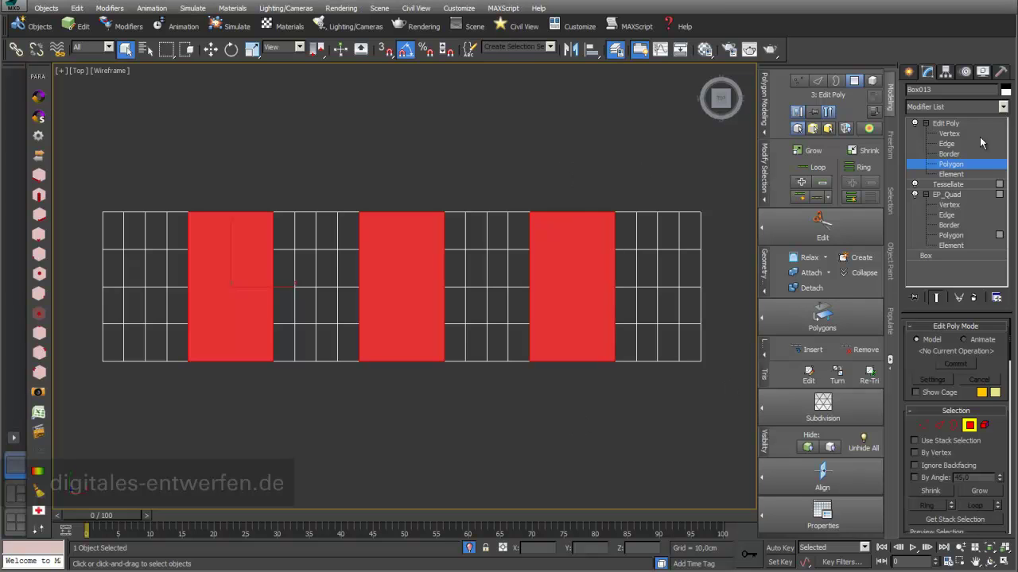
# Add a second Tessellate modifier on top of the selection of the three unsubdivided segments.
pyautogui.click(1003, 107)
pyautogui.scroll(-1, 1006, 163)
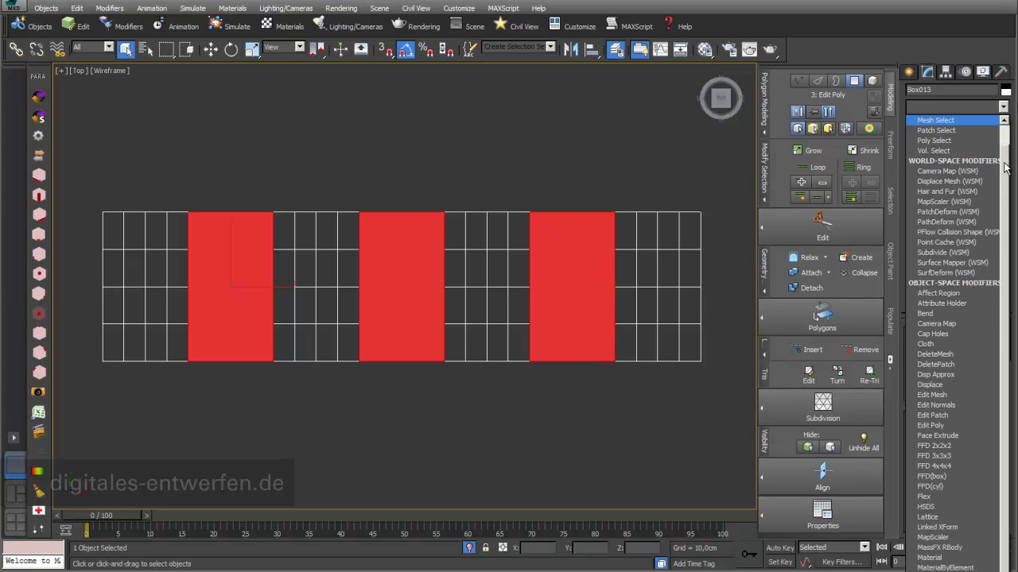
pyautogui.scroll(-10, 1006, 167)
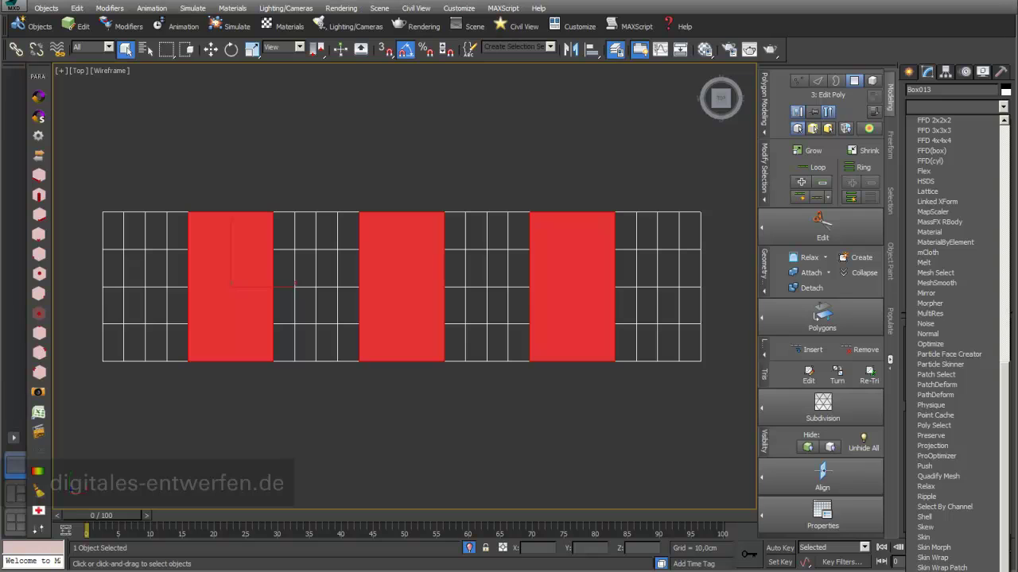
pyautogui.scroll(-3, 1006, 477)
pyautogui.click(942, 477)
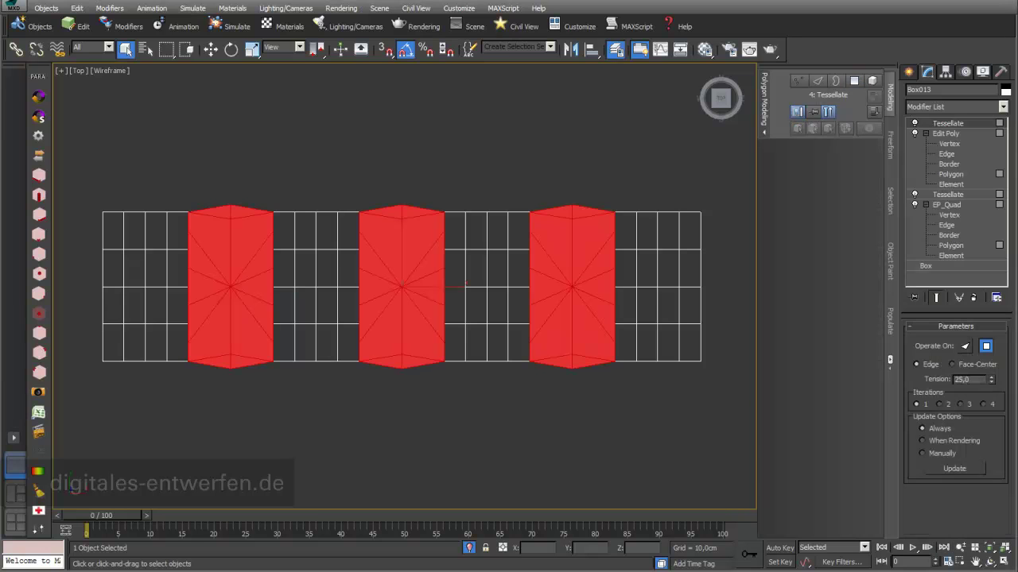
# Orbit to an angled view and set the upper Tessellate modifier to Face-Center subdivision.
pyautogui.click(989, 556)
pyautogui.moveTo(479, 330); pyautogui.dragTo(477, 229)
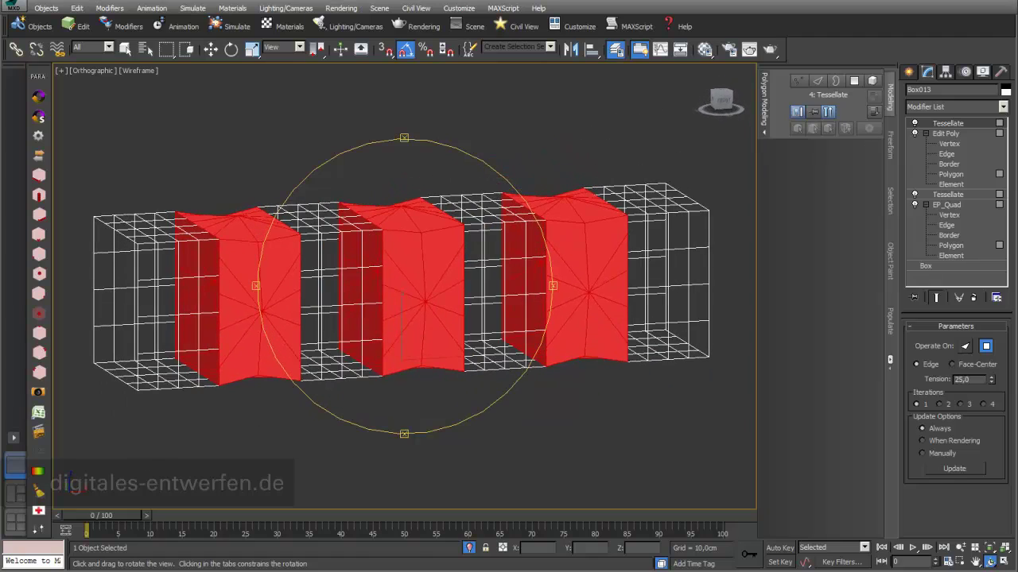
pyautogui.click(953, 365)
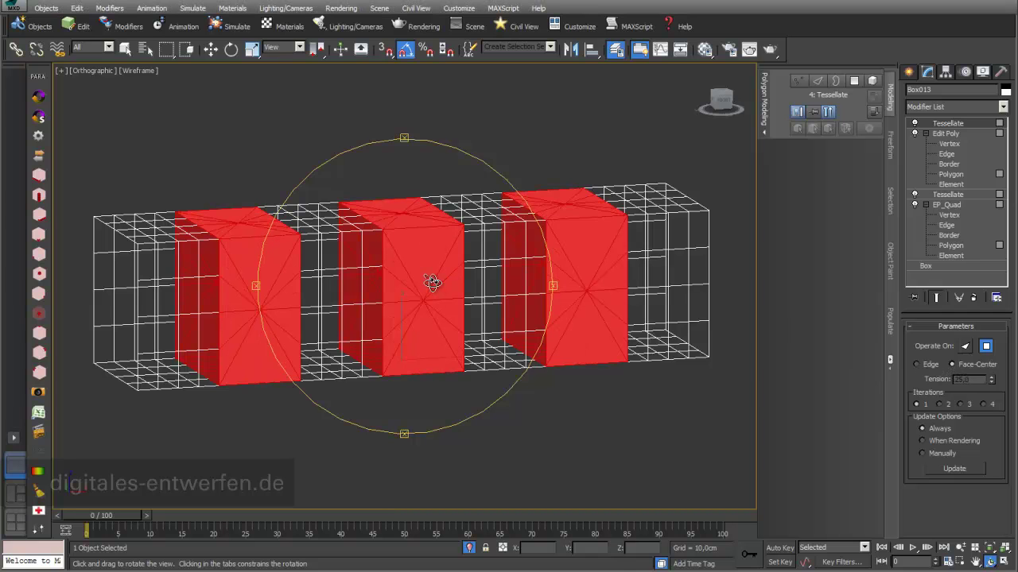
pyautogui.scroll(3, 432, 284)
pyautogui.moveTo(432, 284); pyautogui.dragTo(581, 286, button='middle')
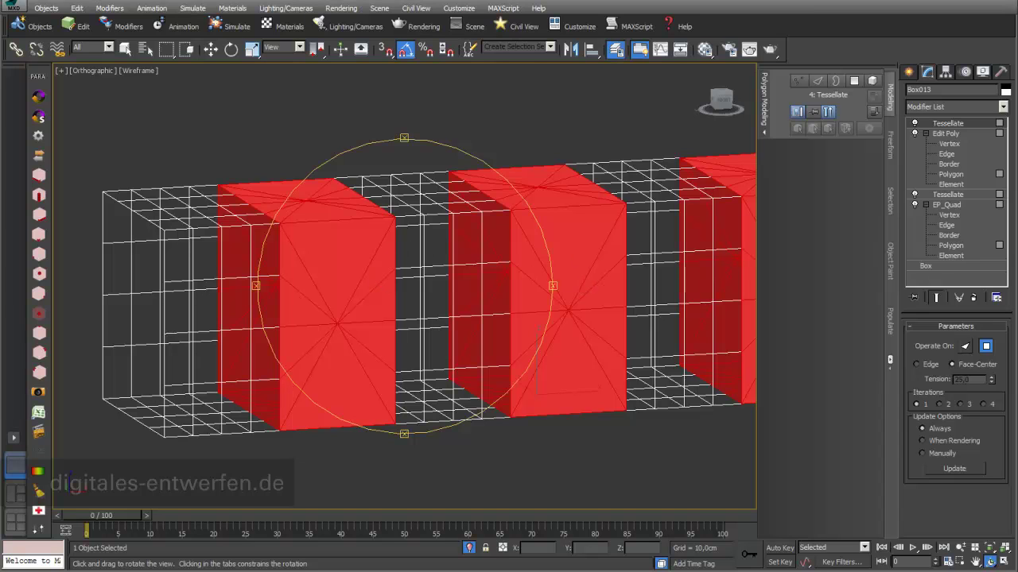
# Rename the upper Edit Poly modifier as EP_Triangles.
pyautogui.rightClick(947, 137)
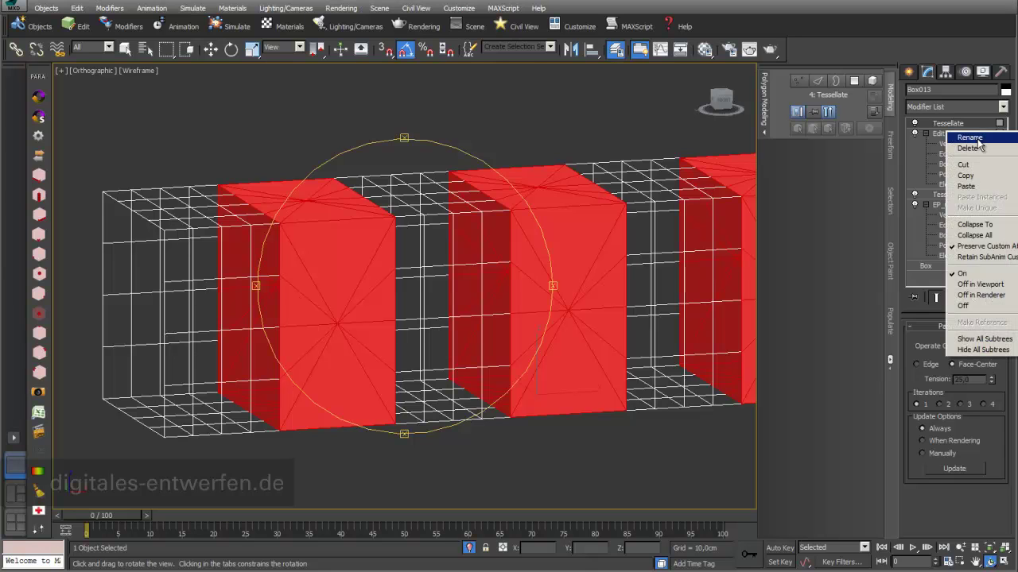
pyautogui.click(977, 138)
pyautogui.write('EP')
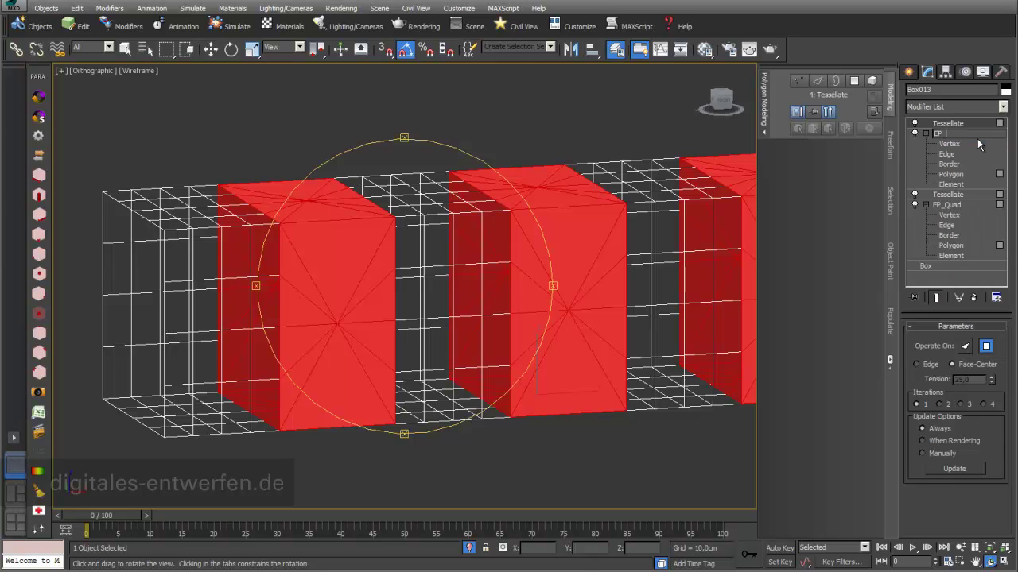
pyautogui.write('_Triangles')
pyautogui.rightClick(604, 445)
# Deselect the box, show it shaded from an angled view, and reselect it with the Move tool.
pyautogui.press('t')
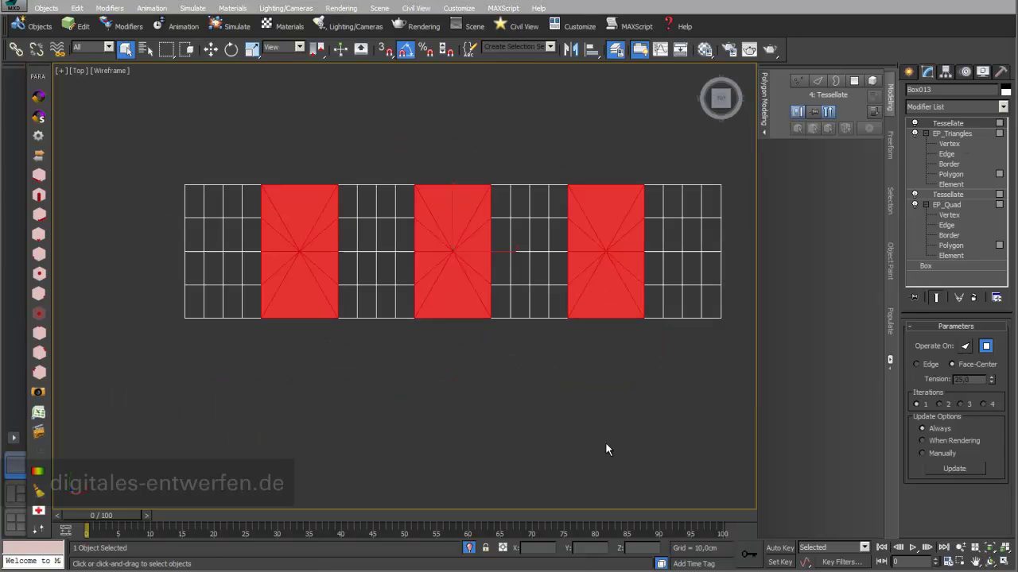
pyautogui.click(605, 450)
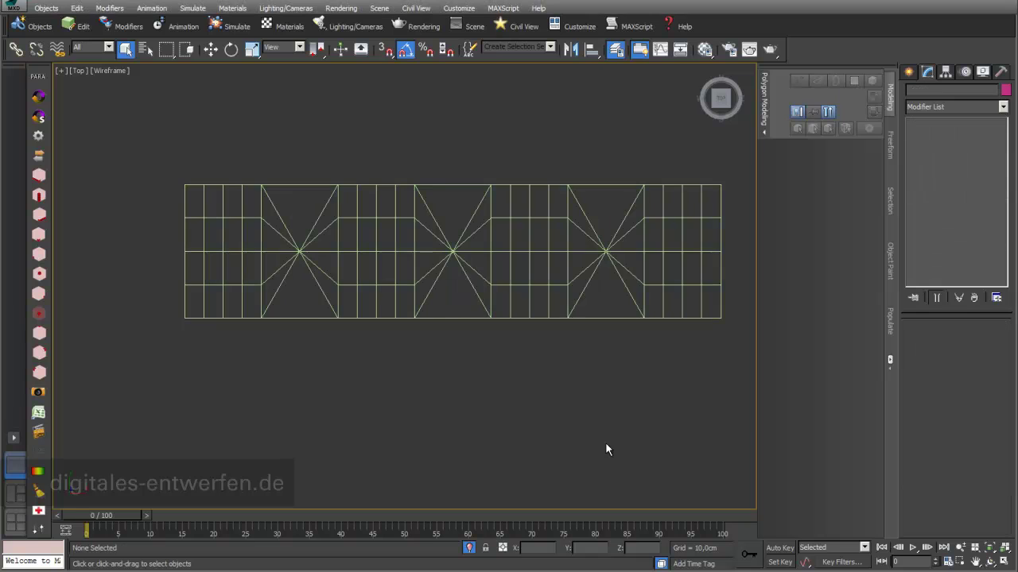
pyautogui.click(991, 563)
pyautogui.moveTo(450, 357); pyautogui.dragTo(487, 291)
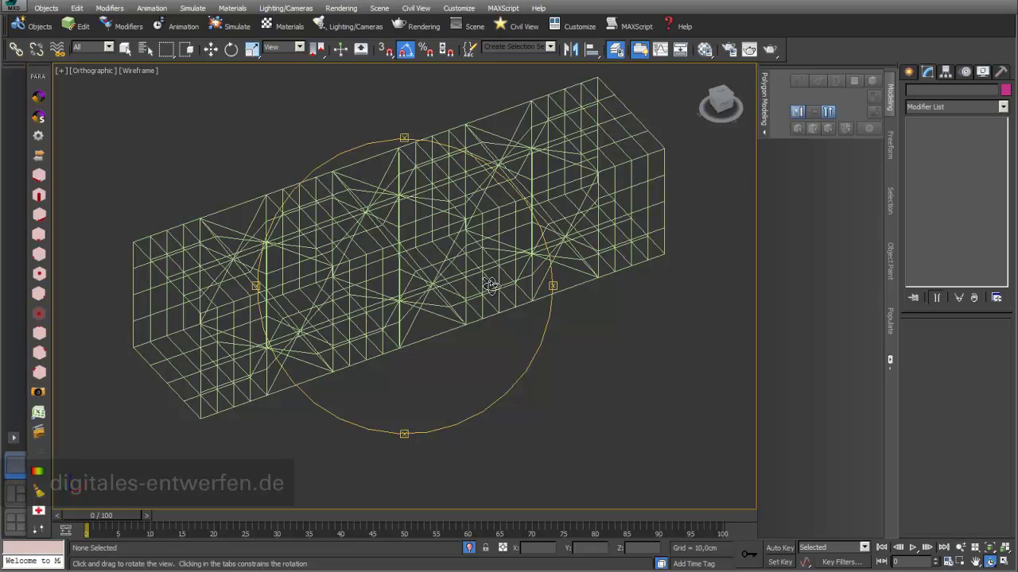
pyautogui.press('F3')
pyautogui.moveTo(448, 302); pyautogui.dragTo(454, 306)
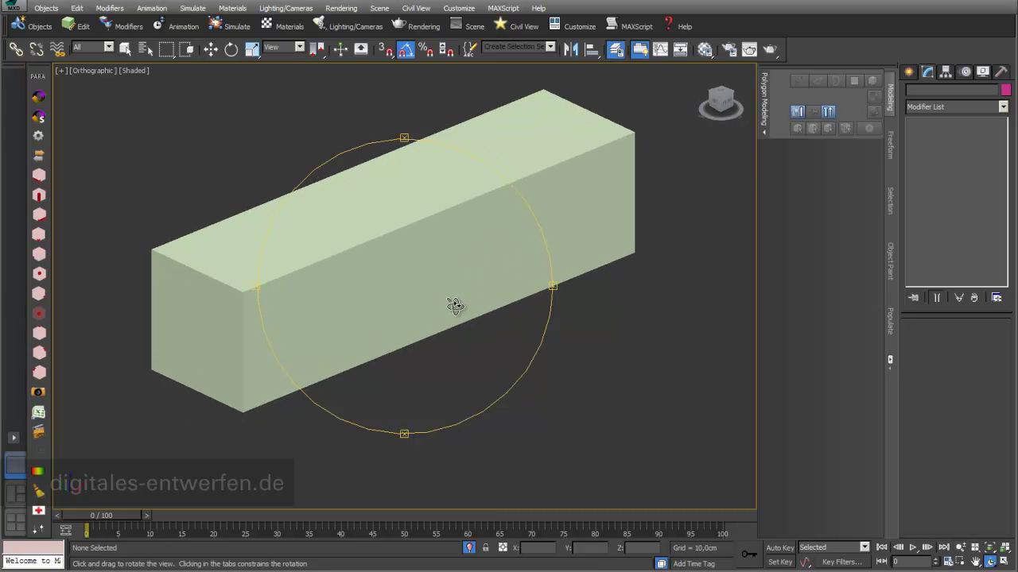
pyautogui.click(211, 49)
pyautogui.click(432, 229)
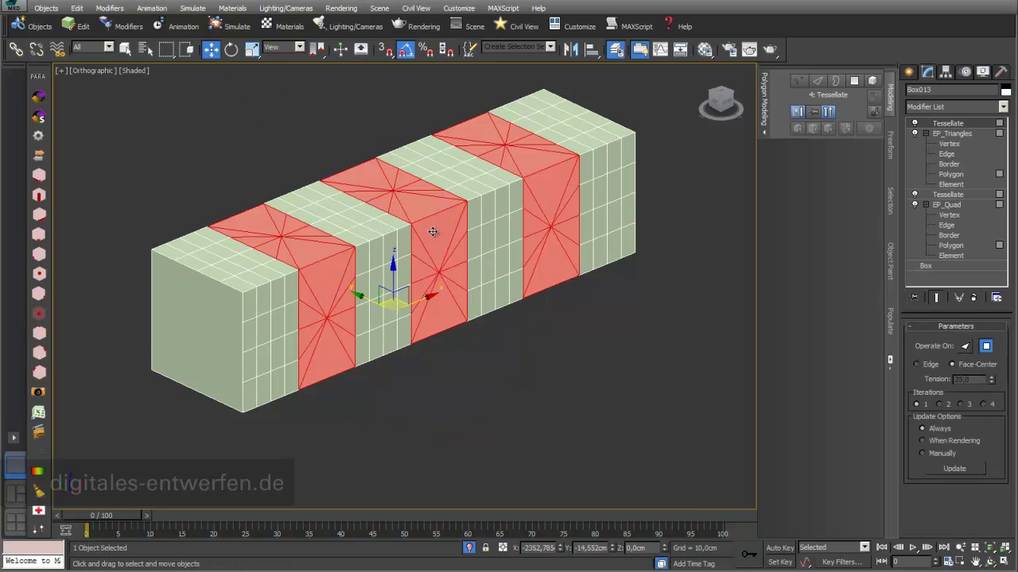
# Add a further Edit Poly modifier on top of the box's upper Tessellate.
pyautogui.click(1004, 106)
pyautogui.scroll(-3, 1004, 182)
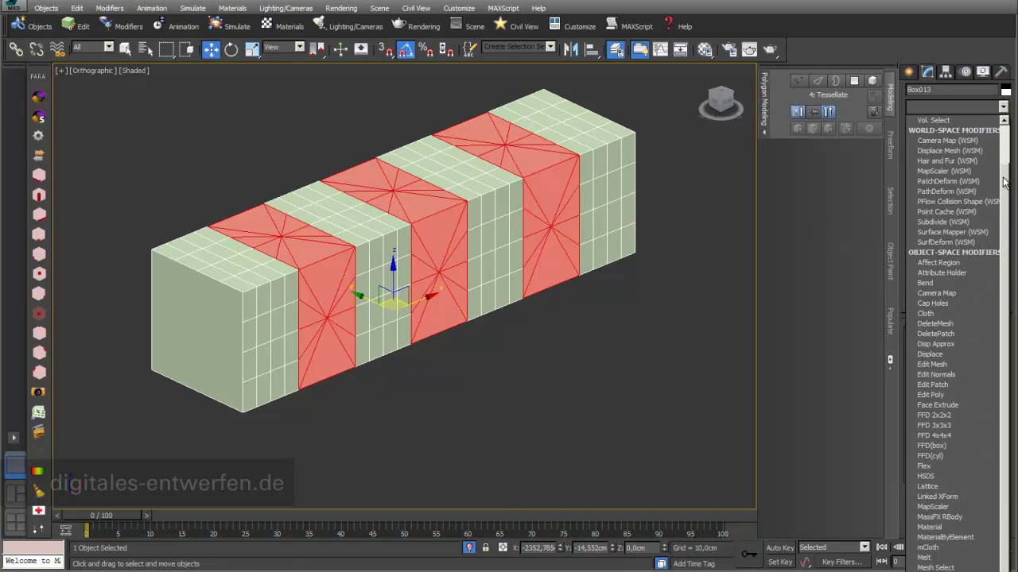
pyautogui.click(961, 395)
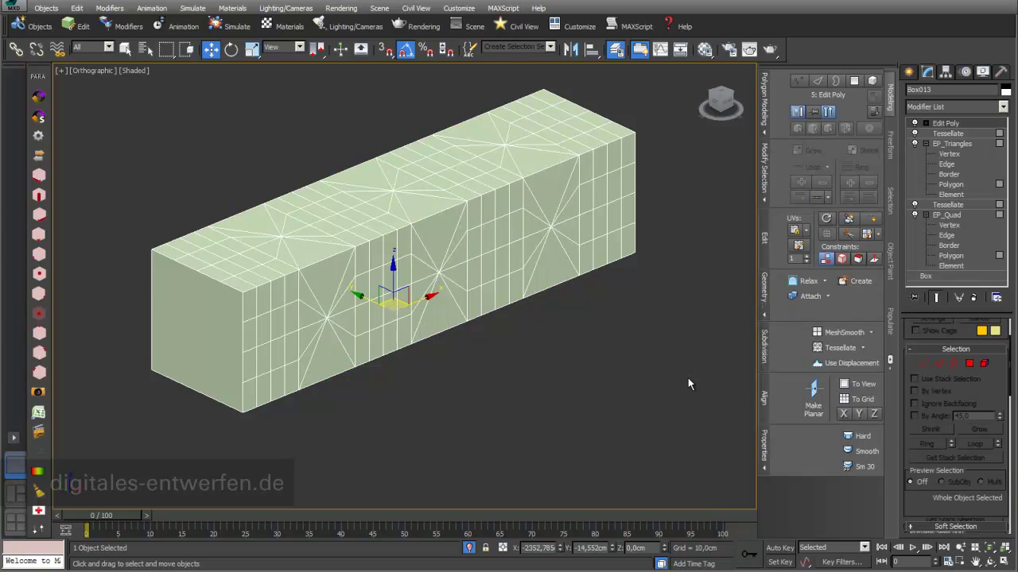
# In a wireframe top view, select the polygons of the box's three triangle-subdivided sections in the new Edit Poly modifier.
pyautogui.press('t')
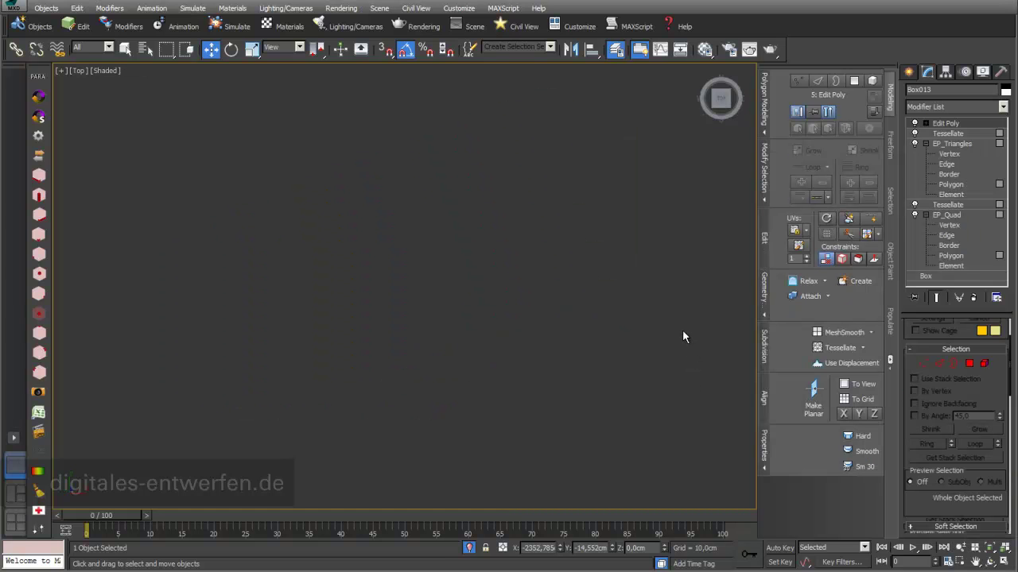
pyautogui.click(1004, 547)
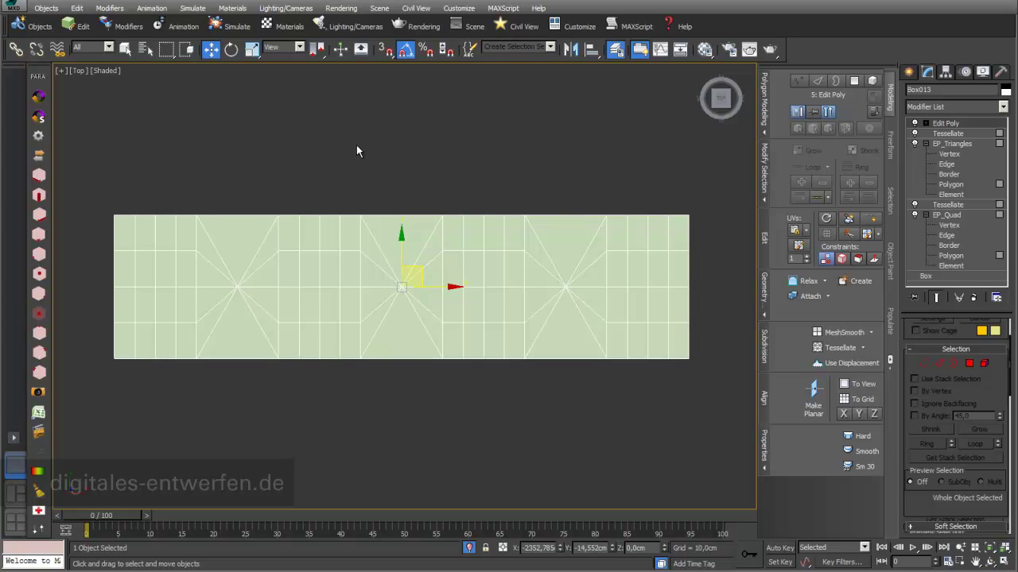
pyautogui.press('F3')
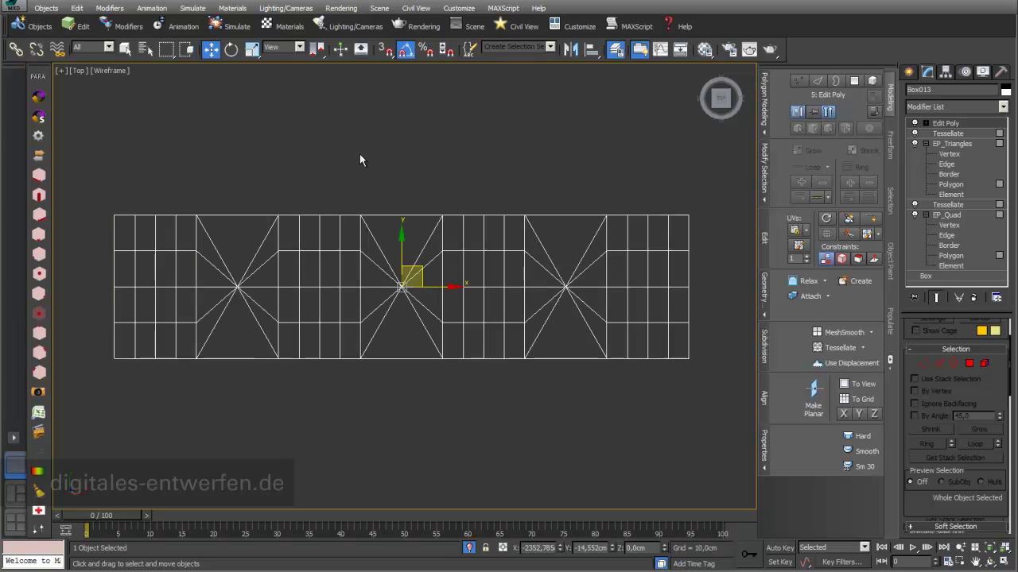
pyautogui.click(924, 123)
pyautogui.click(956, 165)
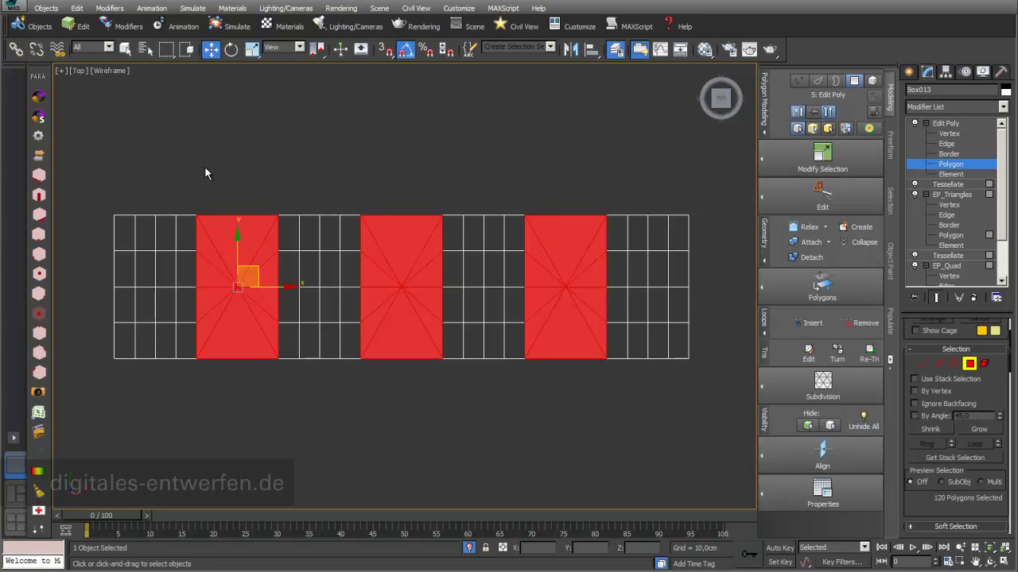
# Inset the selected triangular polygons individually, using By Polygon with an amount of about 1.8 cm.
pyautogui.moveTo(1003, 401); pyautogui.dragTo(993, 288)
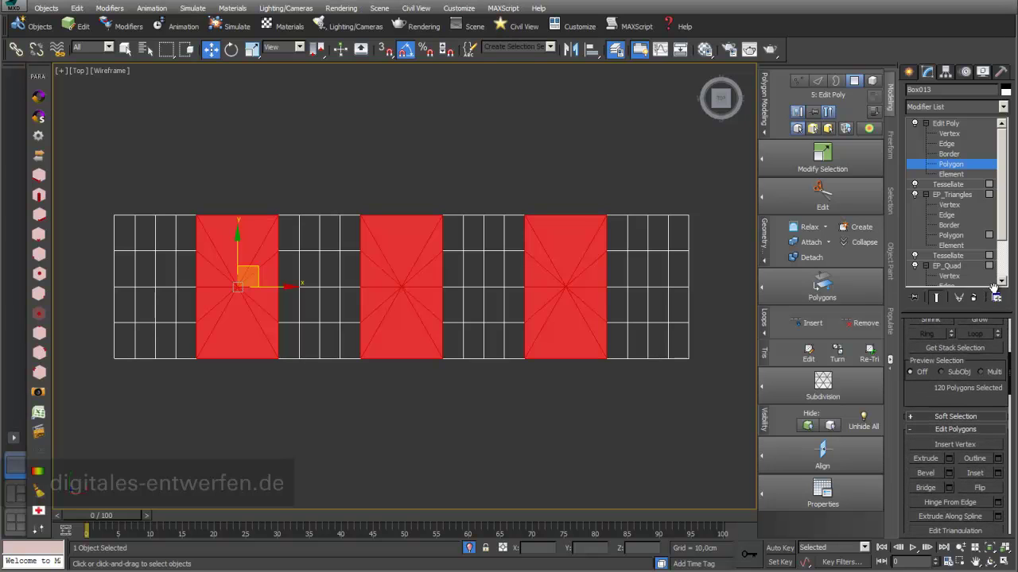
pyautogui.click(1000, 474)
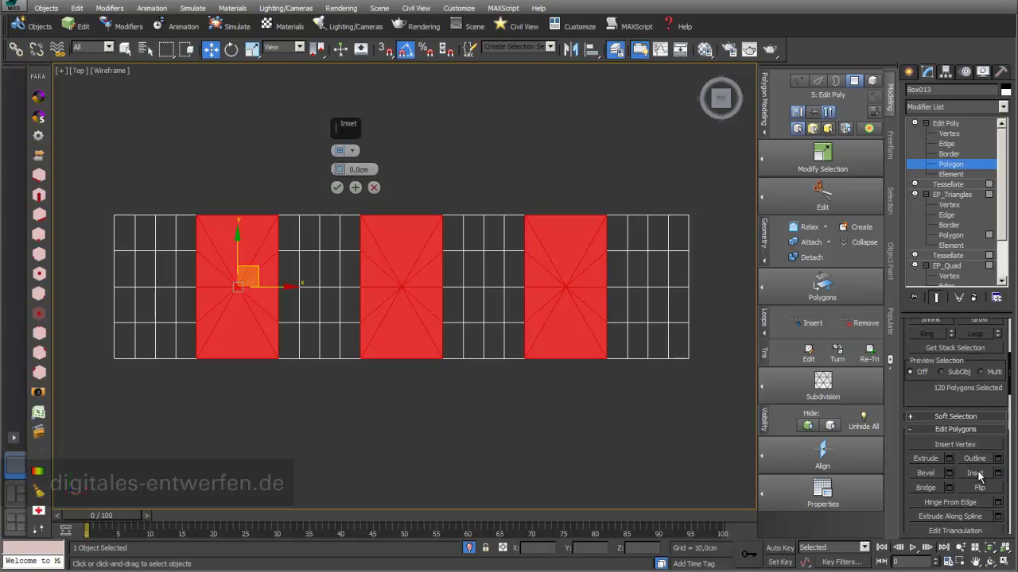
pyautogui.click(355, 152)
pyautogui.click(374, 157)
pyautogui.moveTo(339, 167); pyautogui.dragTo(340, 164)
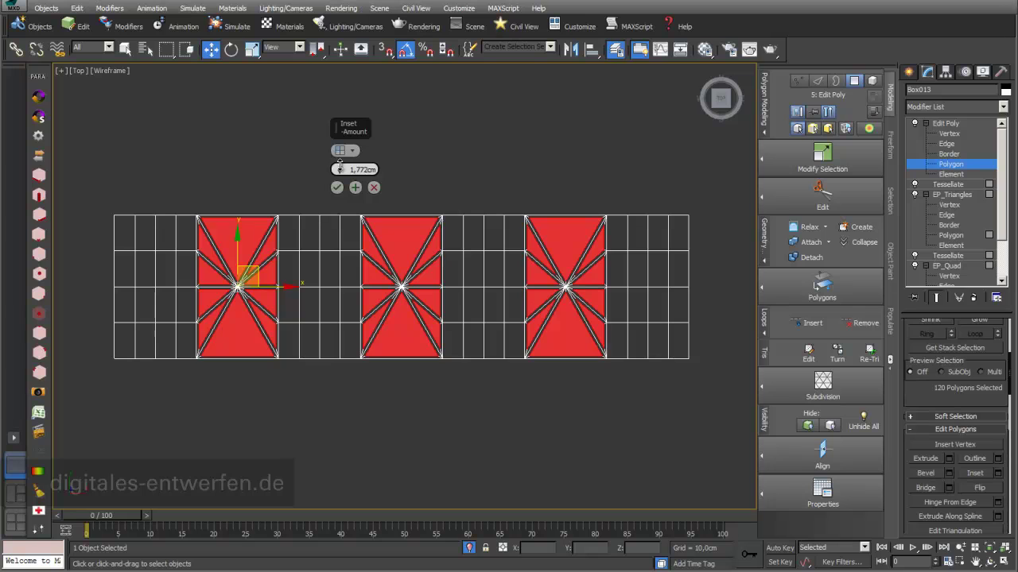
pyautogui.click(336, 187)
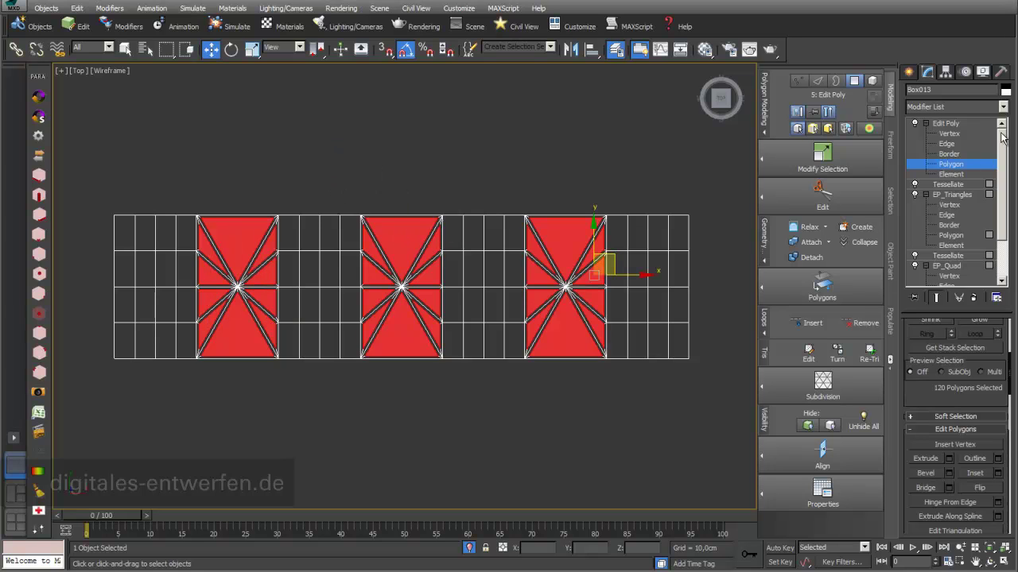
# Delete the inset faces with a DeleteMesh modifier and add another Edit Poly modifier on top of it.
pyautogui.click(1003, 106)
pyautogui.moveTo(1005, 142); pyautogui.dragTo(1008, 213)
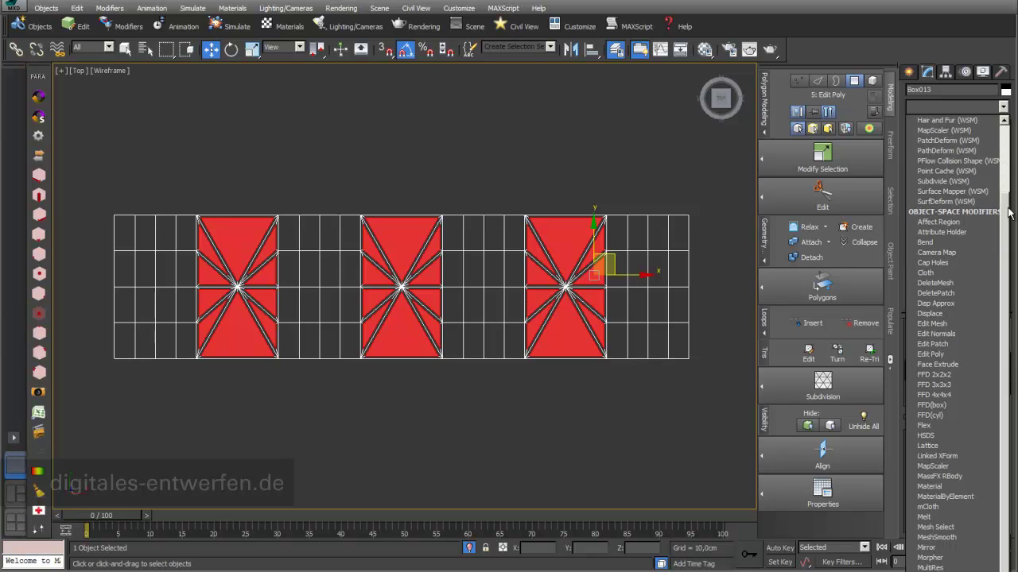
pyautogui.click(952, 287)
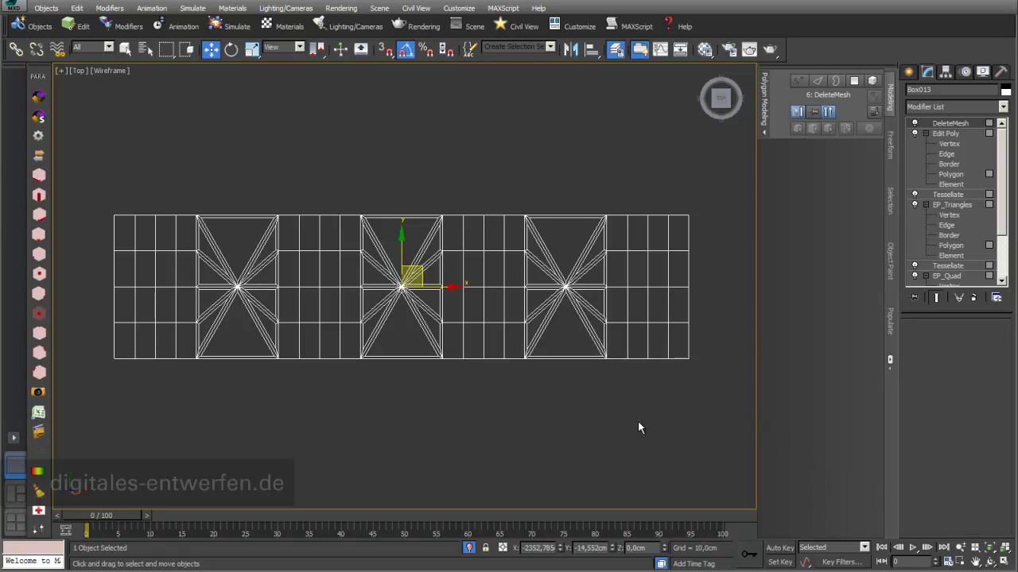
pyautogui.click(1003, 107)
pyautogui.scroll(-2, 1002, 185)
pyautogui.scroll(-1, 1001, 185)
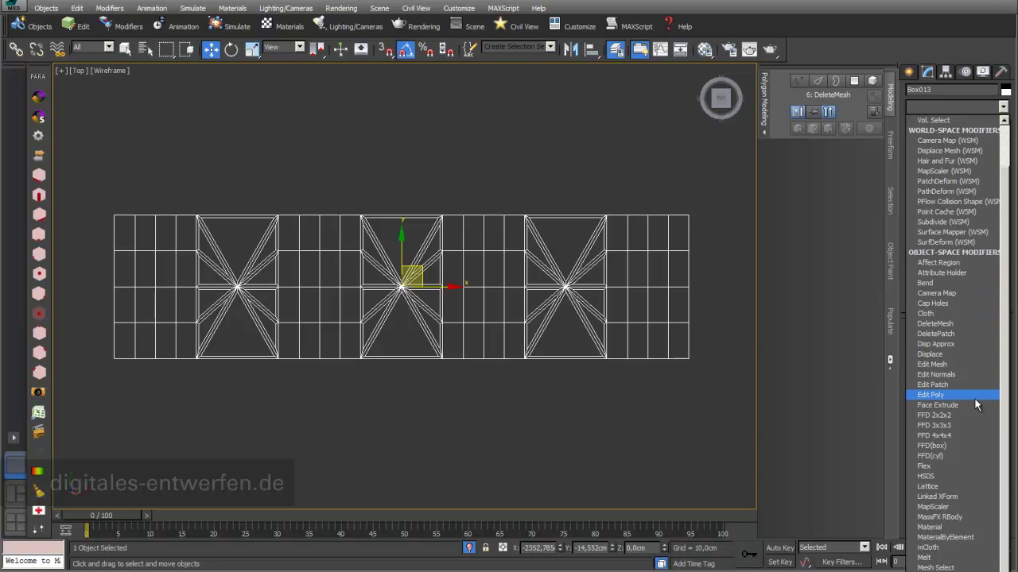
pyautogui.click(975, 398)
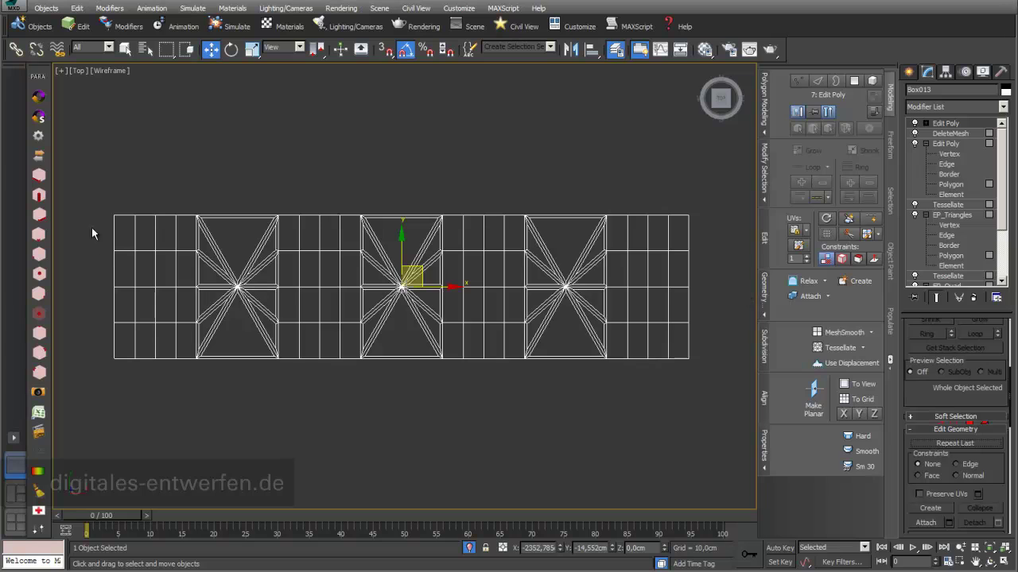
# Select the polygons of all four quad-subdivided sections of the box in the topmost Edit Poly modifier.
pyautogui.click(925, 124)
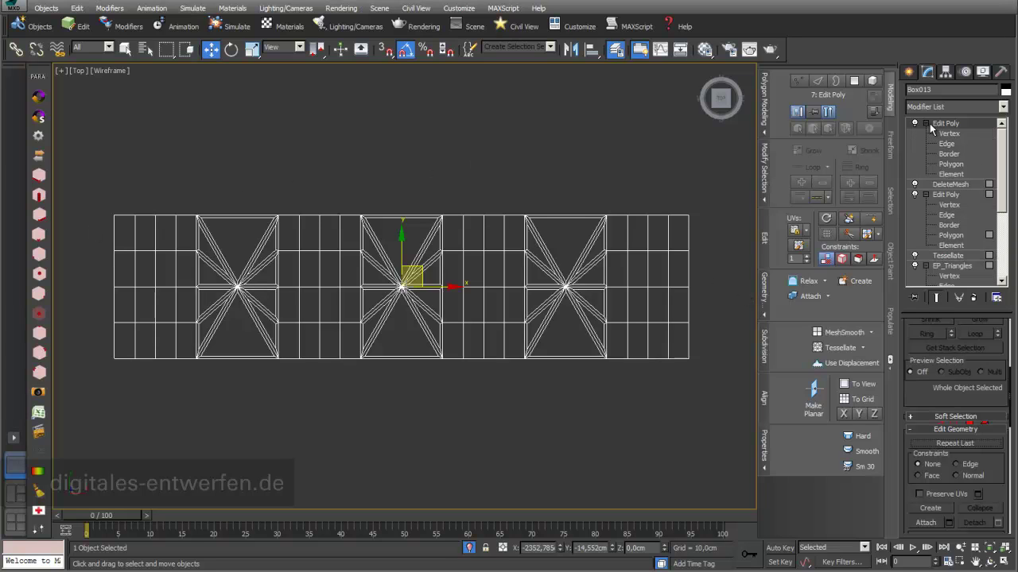
pyautogui.click(950, 163)
pyautogui.moveTo(74, 169); pyautogui.dragTo(151, 296)
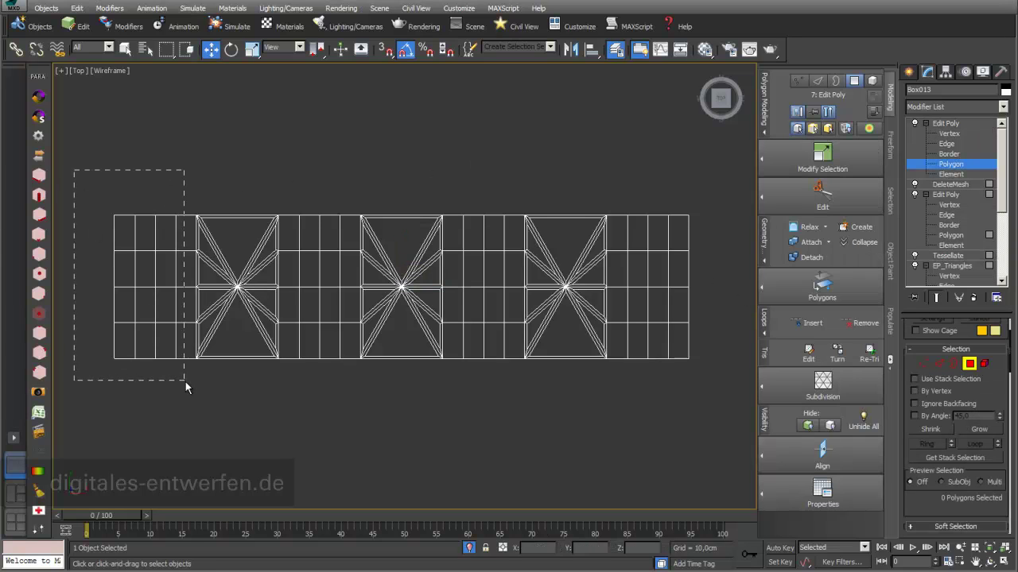
pyautogui.moveTo(185, 382); pyautogui.dragTo(185, 382)
pyautogui.keyDown('ctrl'); pyautogui.moveTo(287, 194); pyautogui.dragTo(351, 378); pyautogui.keyUp('ctrl')
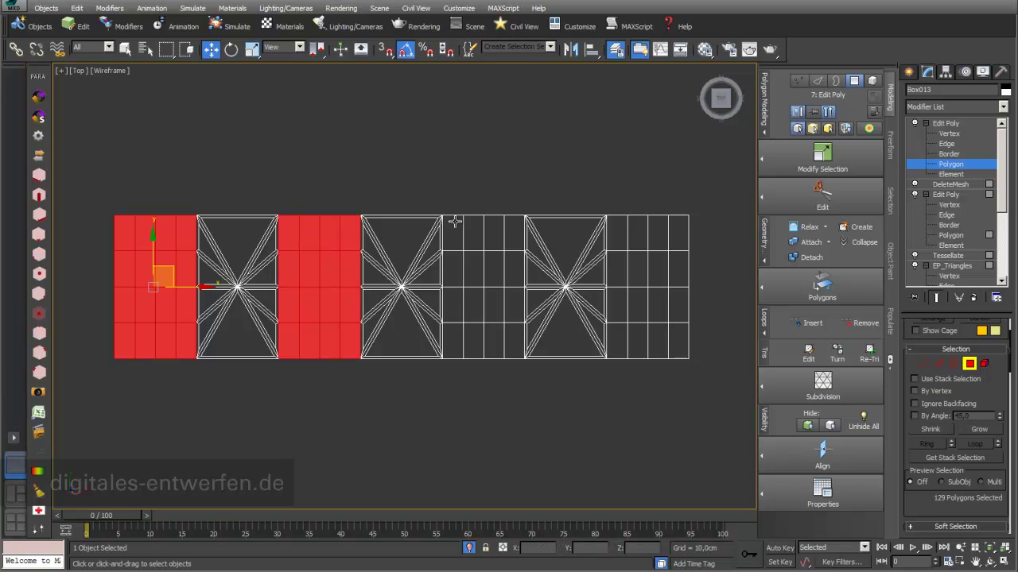
pyautogui.keyDown('ctrl'); pyautogui.moveTo(480, 256); pyautogui.dragTo(515, 399); pyautogui.keyUp('ctrl')
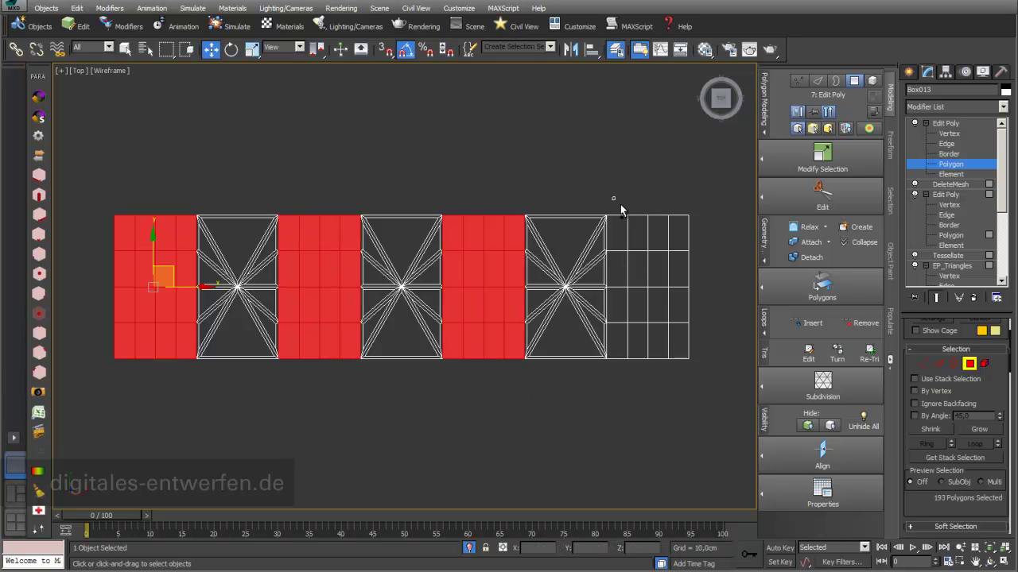
pyautogui.keyDown('ctrl'); pyautogui.moveTo(680, 367); pyautogui.dragTo(683, 370); pyautogui.keyUp('ctrl')
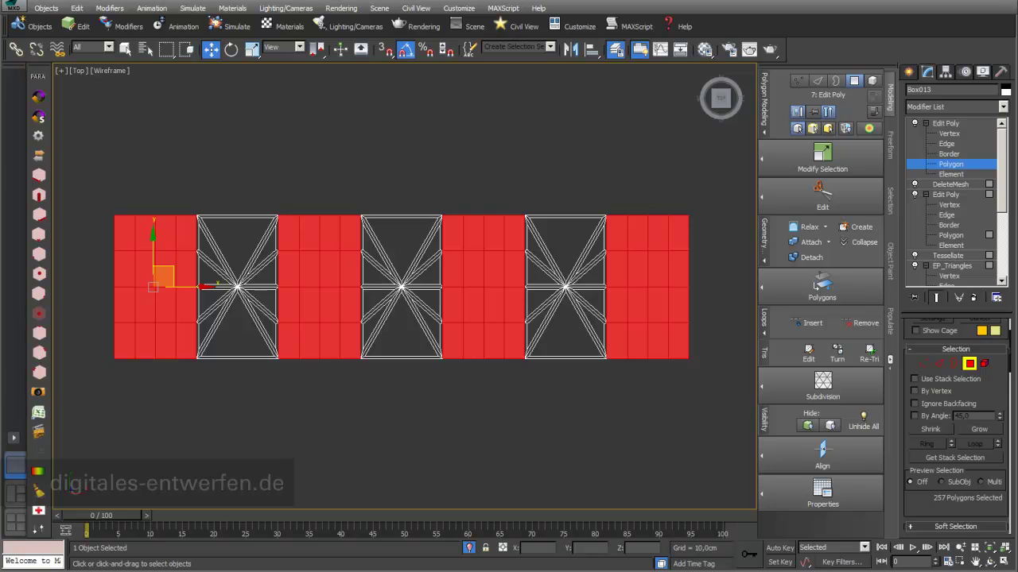
# Inset each selected quad polygon individually by a small amount.
pyautogui.moveTo(1003, 391); pyautogui.dragTo(998, 291)
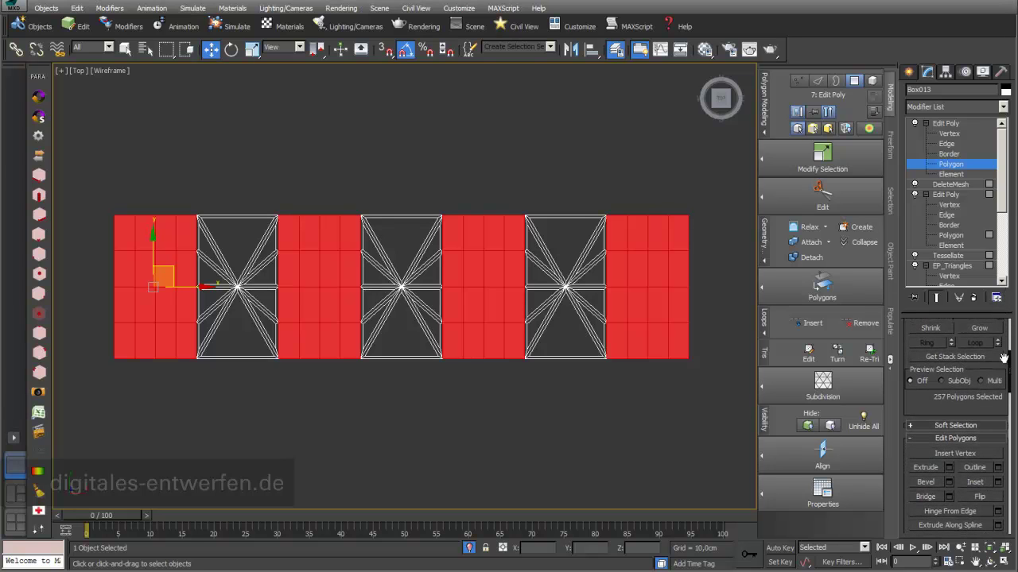
pyautogui.click(998, 482)
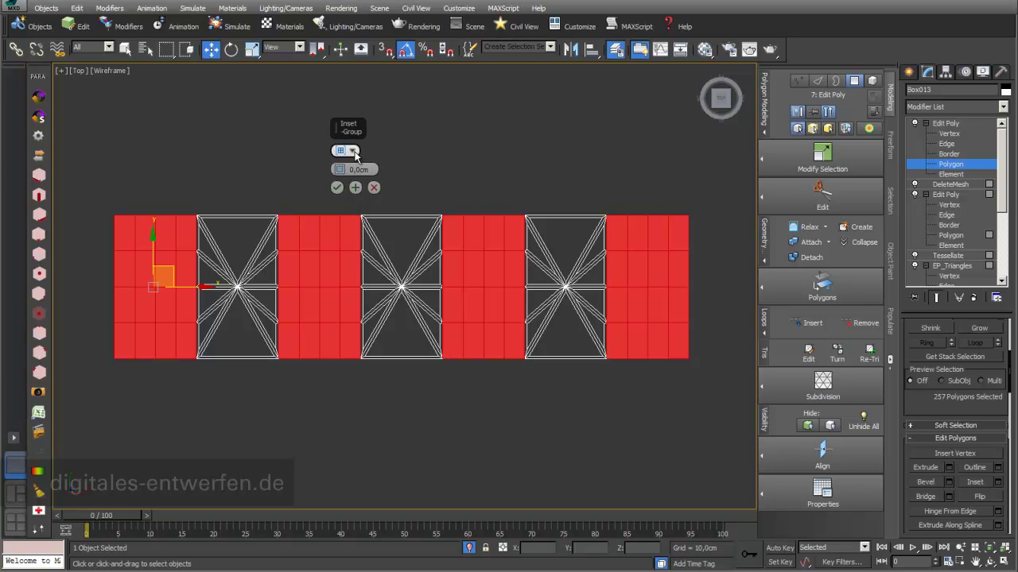
pyautogui.moveTo(340, 170); pyautogui.dragTo(338, 163)
pyautogui.click(337, 188)
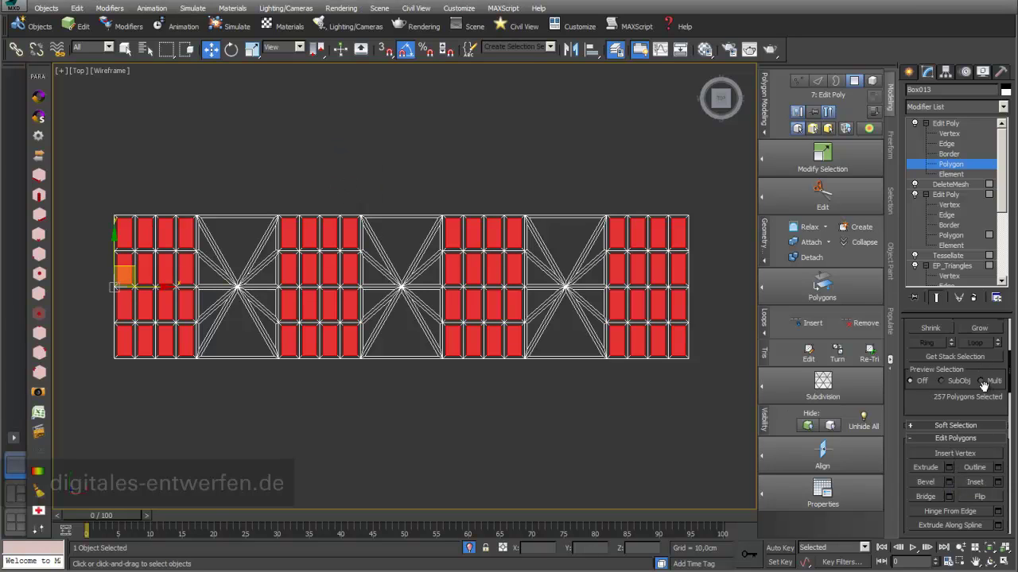
# Extrude the inset quad faces By Polygon with a height of about 2.7 cm and leave polygon editing.
pyautogui.moveTo(934, 398); pyautogui.dragTo(934, 499)
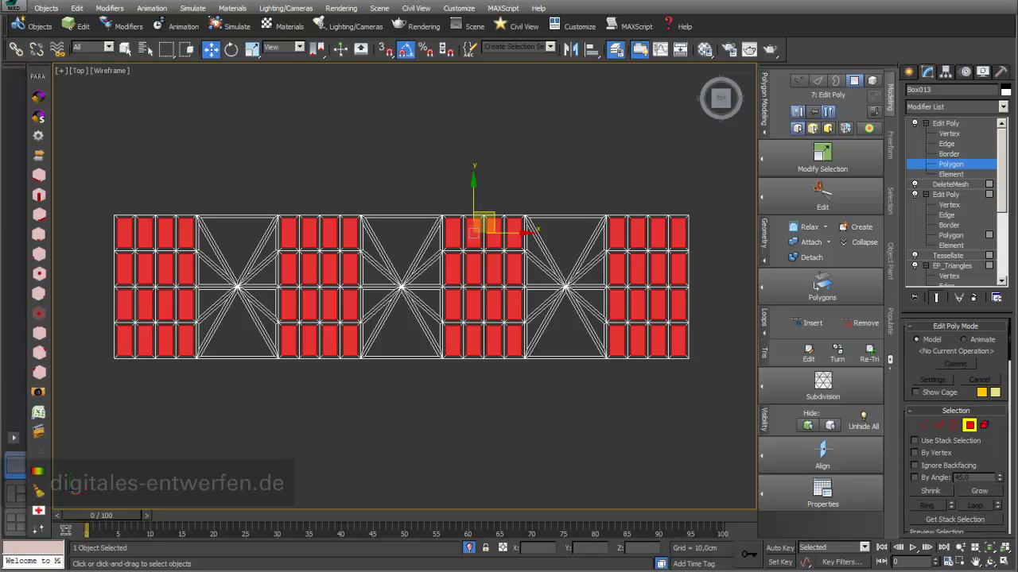
pyautogui.click(963, 340)
pyautogui.moveTo(998, 467); pyautogui.dragTo(998, 289)
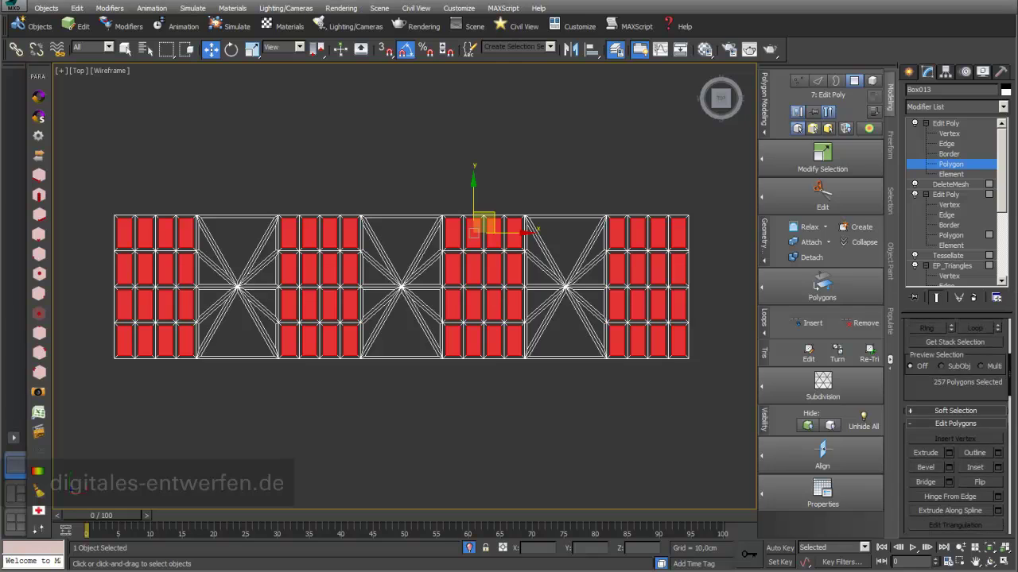
pyautogui.click(948, 453)
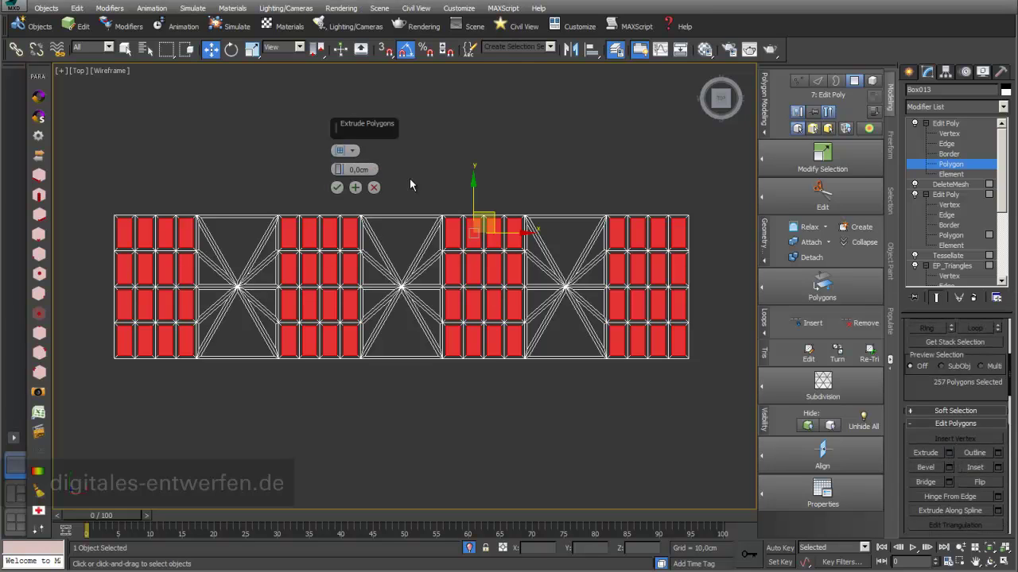
pyautogui.click(348, 158)
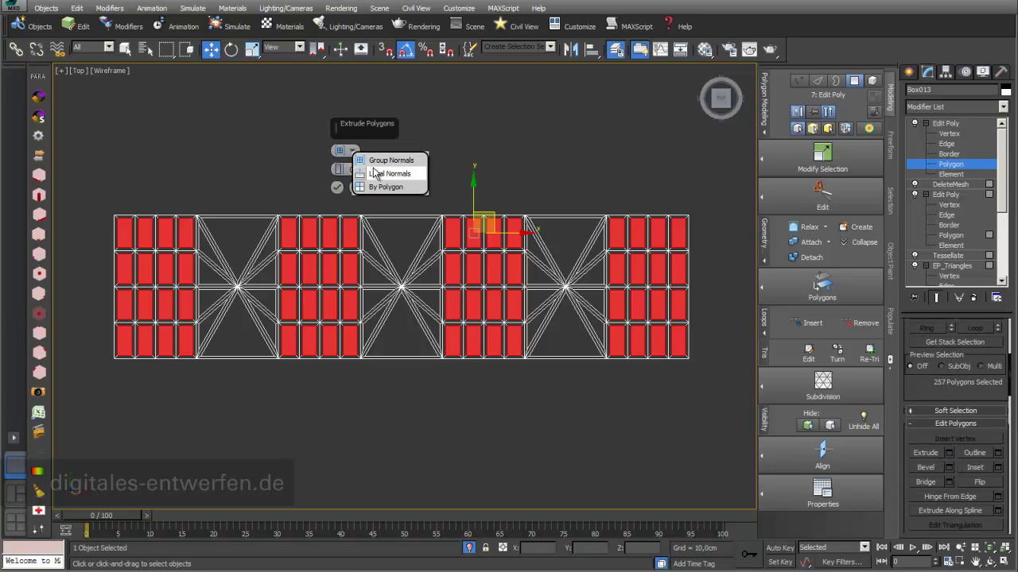
pyautogui.click(376, 183)
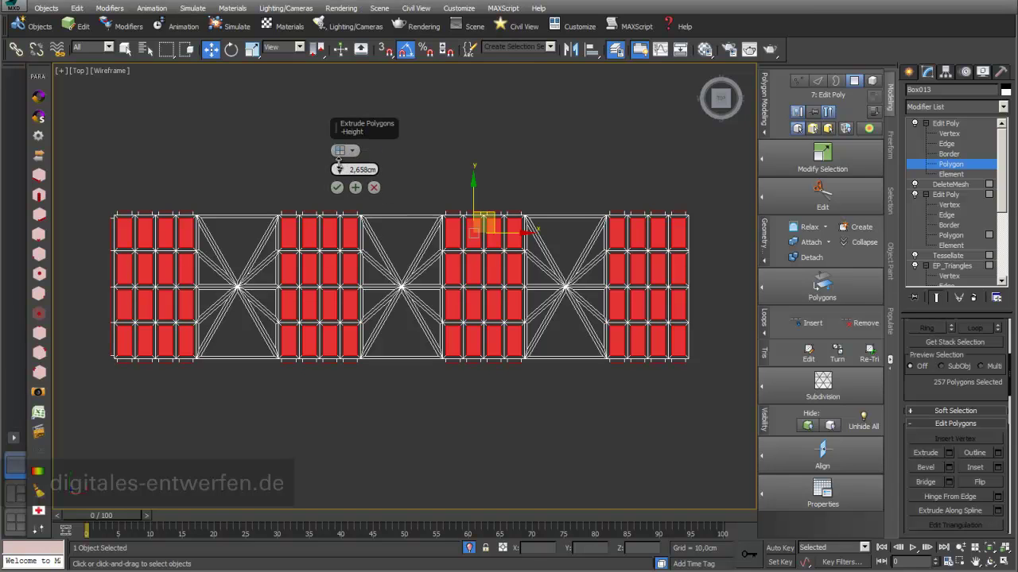
pyautogui.click(338, 187)
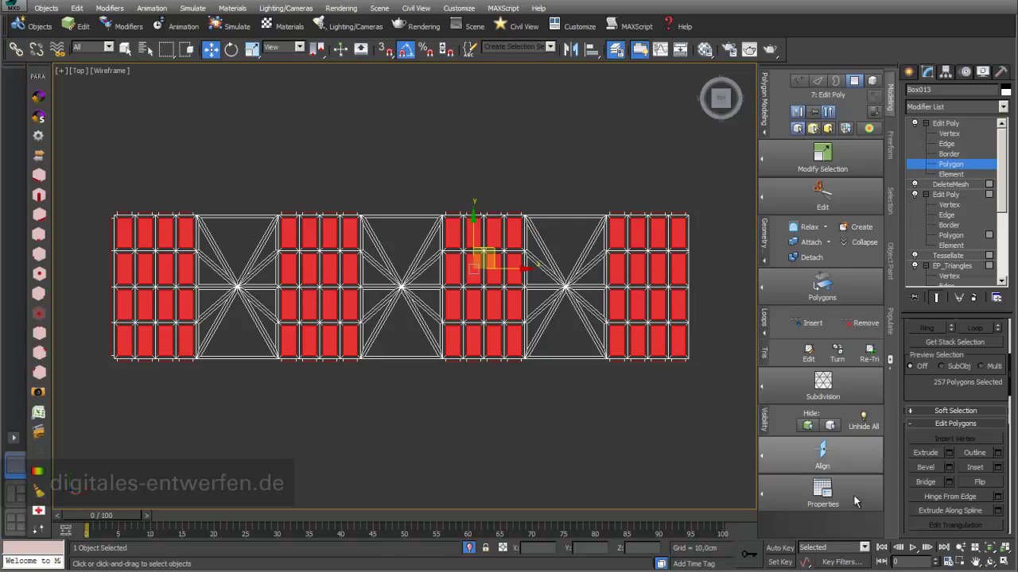
pyautogui.click(946, 123)
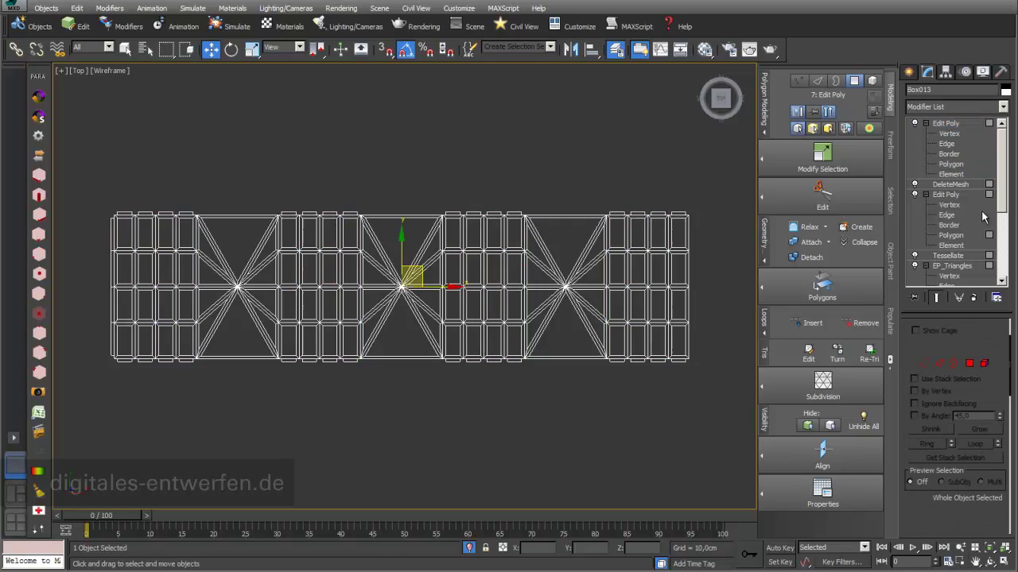
# Orbit the box to a shaded angled view and examine the extruded panels and open triangular struts up close.
pyautogui.click(990, 561)
pyautogui.moveTo(469, 304); pyautogui.dragTo(533, 238)
pyautogui.press('F3')
pyautogui.moveTo(506, 288); pyautogui.dragTo(446, 339)
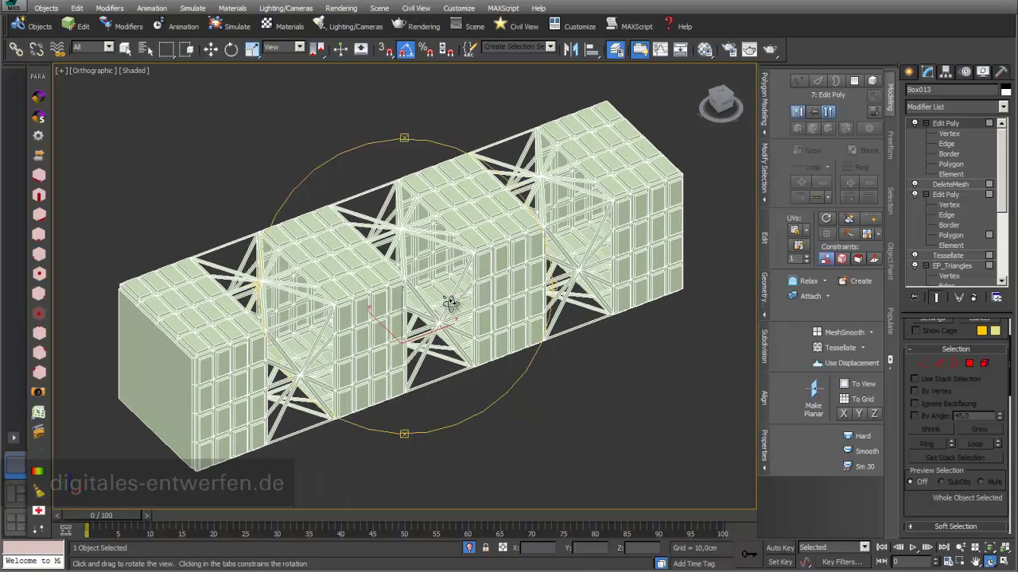
pyautogui.scroll(4, 450, 303)
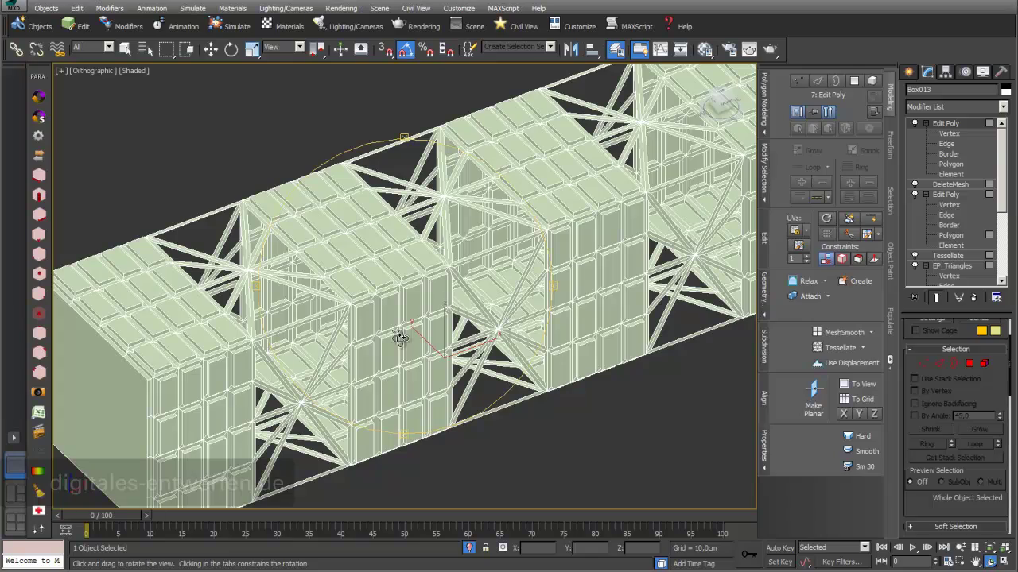
pyautogui.scroll(-4, 384, 326)
pyautogui.moveTo(377, 359)
pyautogui.mouseDown()
pyautogui.moveTo(370, 333)
pyautogui.moveTo(401, 359)
pyautogui.moveTo(363, 318)
pyautogui.moveTo(387, 375)
pyautogui.moveTo(368, 313)
pyautogui.moveTo(346, 391)
pyautogui.moveTo(374, 334)
pyautogui.moveTo(438, 270)
pyautogui.moveTo(421, 325)
pyautogui.moveTo(483, 274)
pyautogui.moveTo(325, 256)
pyautogui.moveTo(336, 368)
pyautogui.moveTo(413, 342)
pyautogui.moveTo(521, 330)
pyautogui.moveTo(376, 364)
pyautogui.mouseUp()
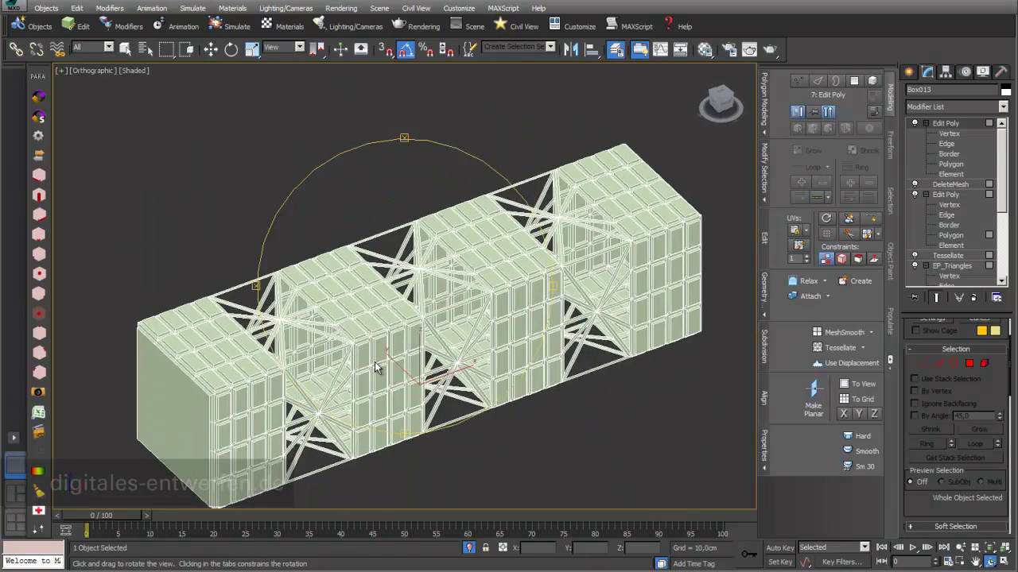